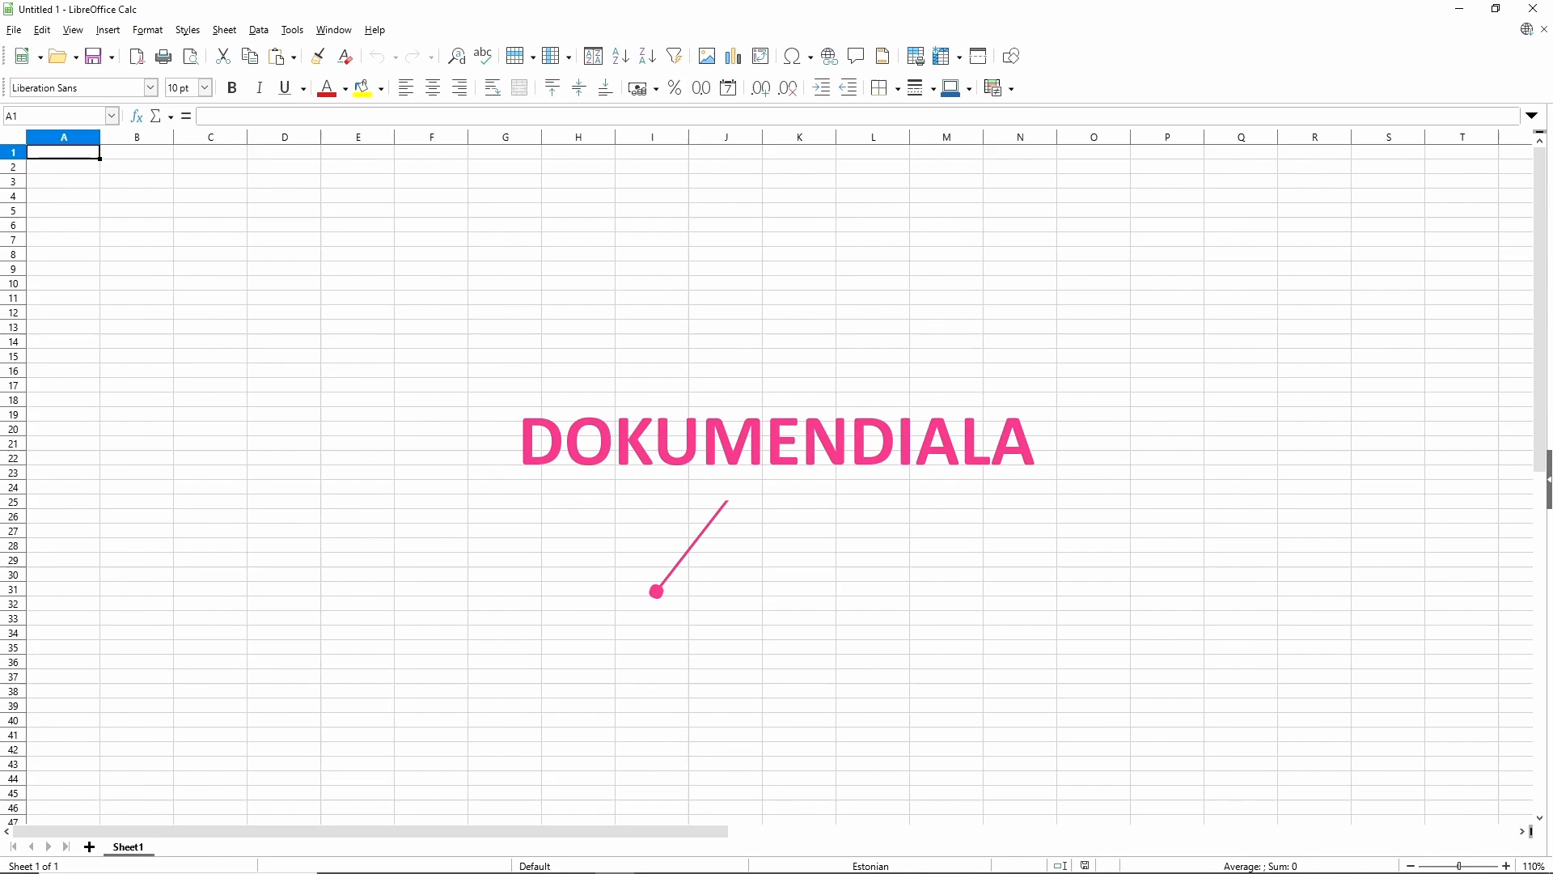
Fill cells G15:G21 with light pink and give the range a thin darker pink outer border.
{"action": "left_click_drag", "start_coordinate": [505, 356], "coordinate": [502, 443]}
{"action": "left_click", "coordinate": [381, 88]}
{"action": "left_click", "coordinate": [431, 216]}
{"action": "left_click", "coordinate": [897, 90]}
{"action": "left_click", "coordinate": [945, 156]}
{"action": "left_click", "coordinate": [933, 90]}
{"action": "left_click", "coordinate": [952, 163]}
{"action": "left_click", "coordinate": [969, 93]}
{"action": "left_click", "coordinate": [1034, 194]}
{"action": "left_click", "coordinate": [593, 411]}
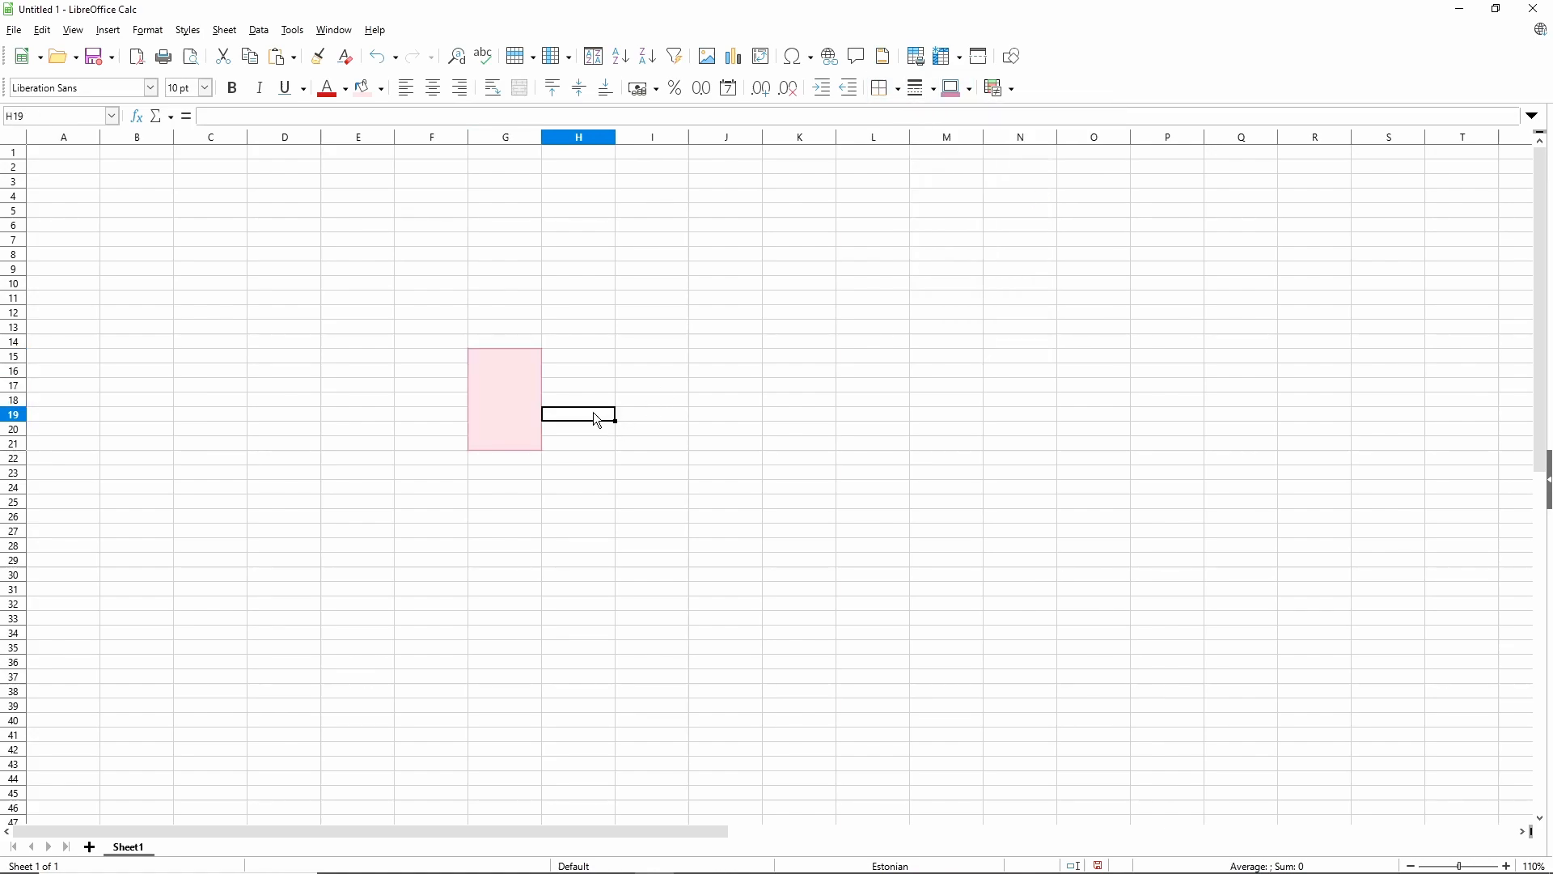
Enter "Veerg" in cell G15, formatted bold and centred horizontally.
{"action": "double_click", "coordinate": [489, 357]}
{"action": "type", "text": "Veerg"}
{"action": "double_click", "coordinate": [495, 356]}
{"action": "left_click", "coordinate": [232, 88]}
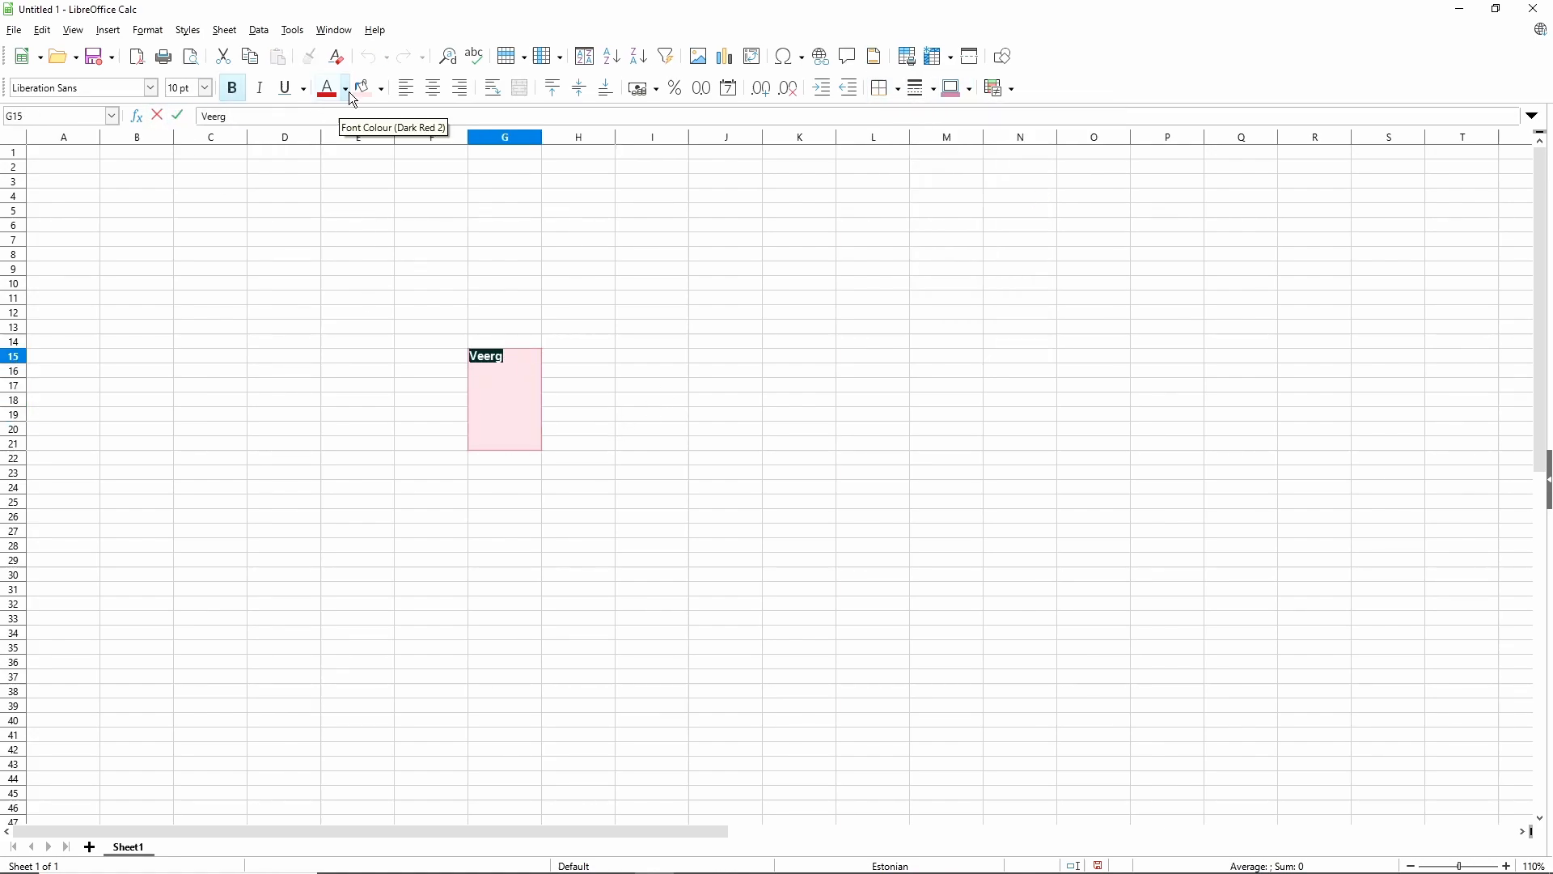
{"action": "left_click", "coordinate": [434, 88]}
{"action": "left_click", "coordinate": [652, 443]}
Fill cells E17:I17 with light pink and add a thin darker pink outer border around them.
{"action": "left_click_drag", "start_coordinate": [356, 385], "coordinate": [688, 387]}
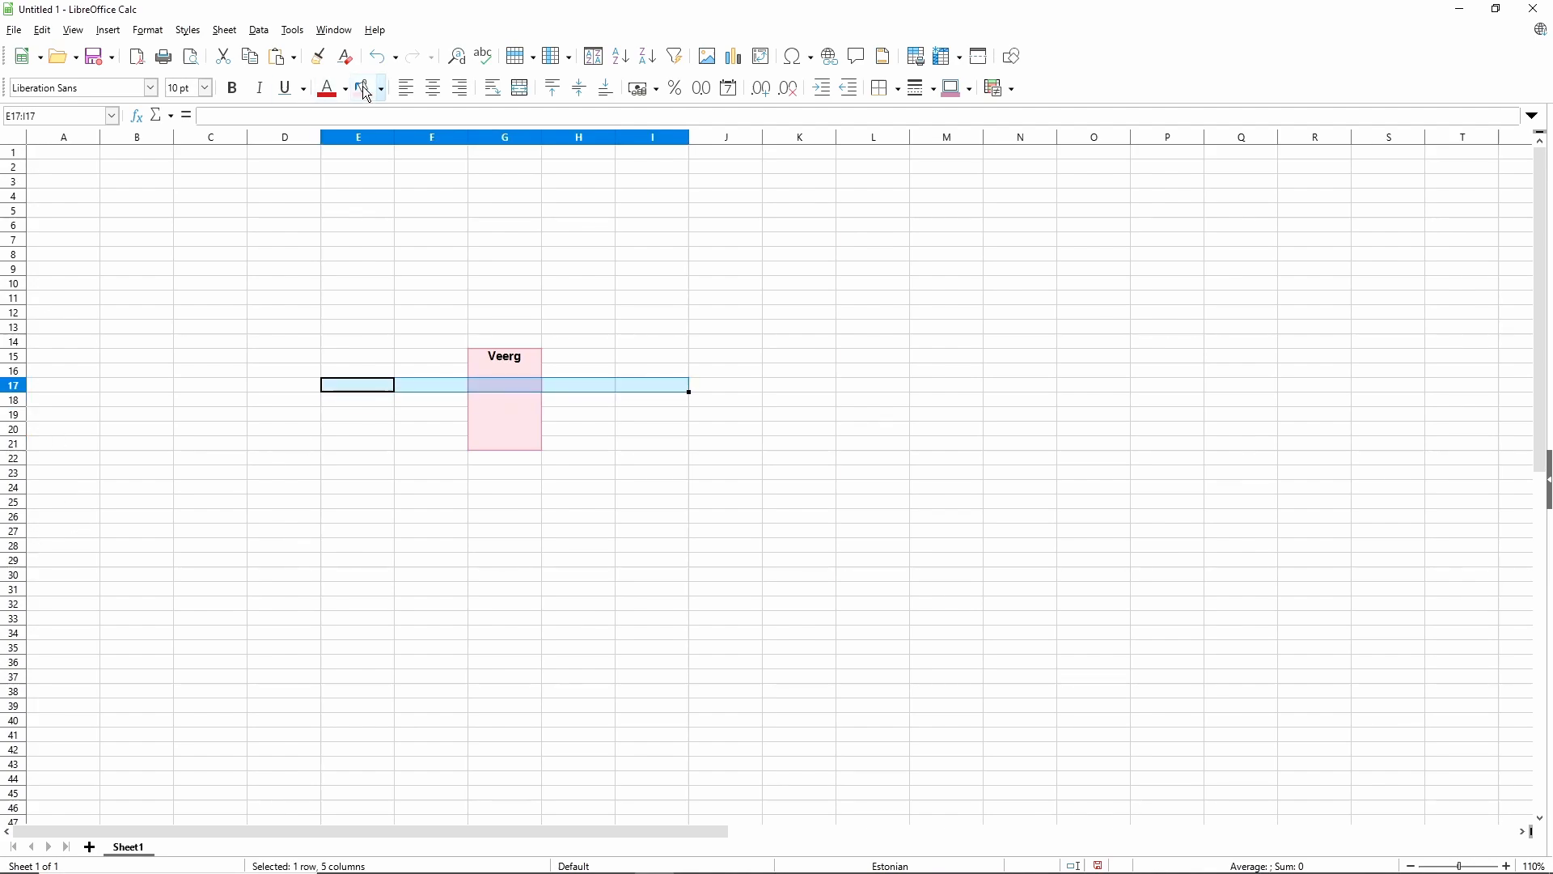
{"action": "left_click", "coordinate": [898, 91]}
{"action": "left_click", "coordinate": [947, 162]}
{"action": "left_click", "coordinate": [933, 90]}
{"action": "left_click", "coordinate": [955, 142]}
{"action": "left_click", "coordinate": [952, 90]}
Enter "Rida" in cell E17, formatted bold and centred horizontally.
{"action": "left_click", "coordinate": [348, 387]}
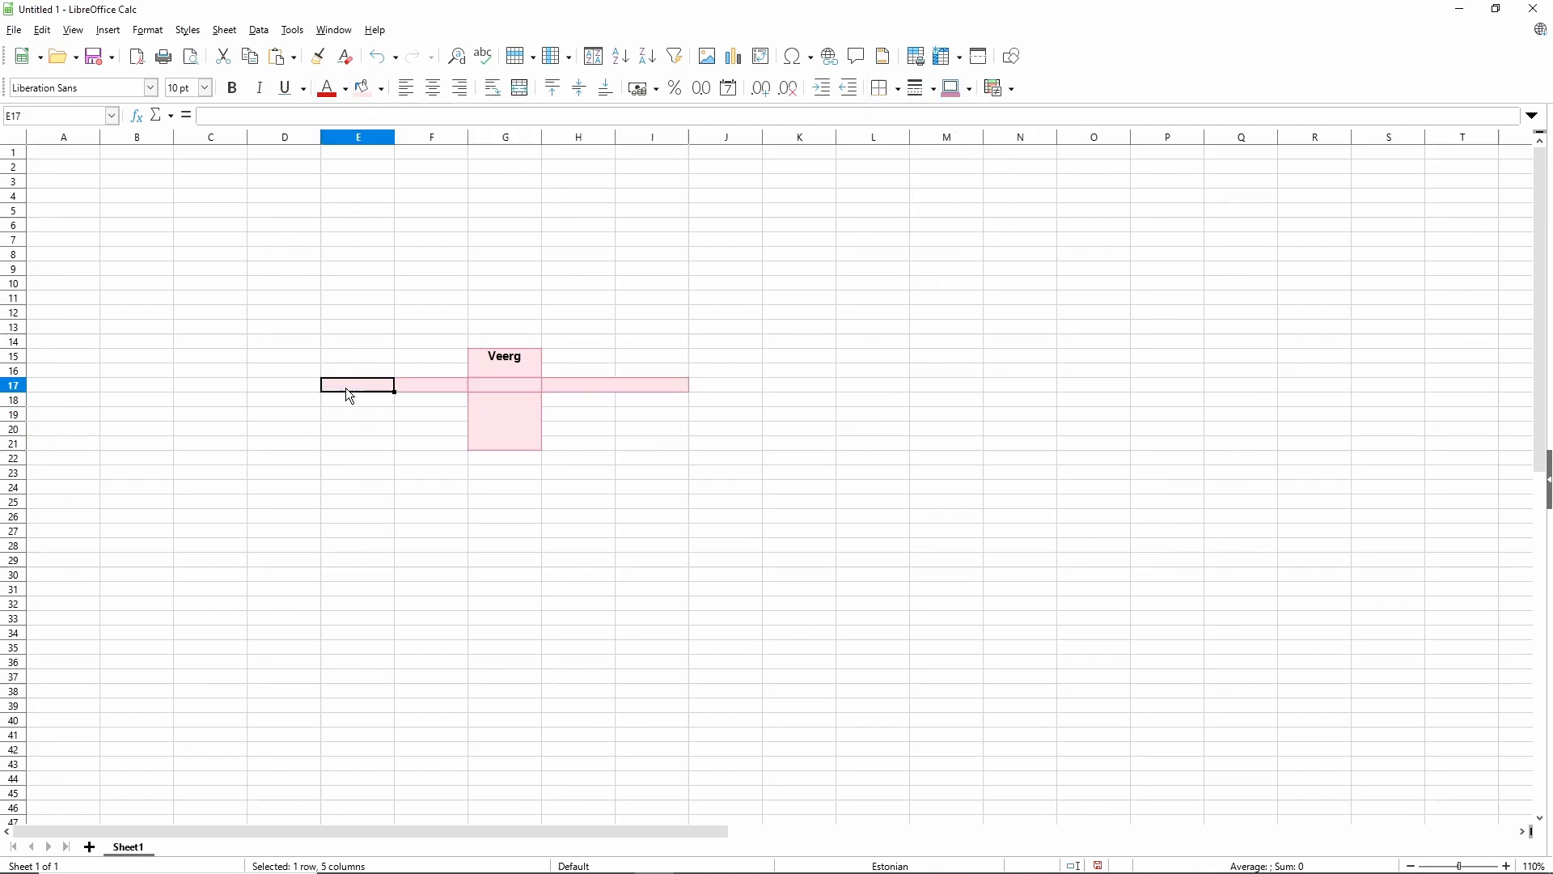
{"action": "type", "text": "Rida"}
{"action": "double_click", "coordinate": [356, 384]}
{"action": "left_click", "coordinate": [233, 88]}
{"action": "left_click", "coordinate": [434, 88]}
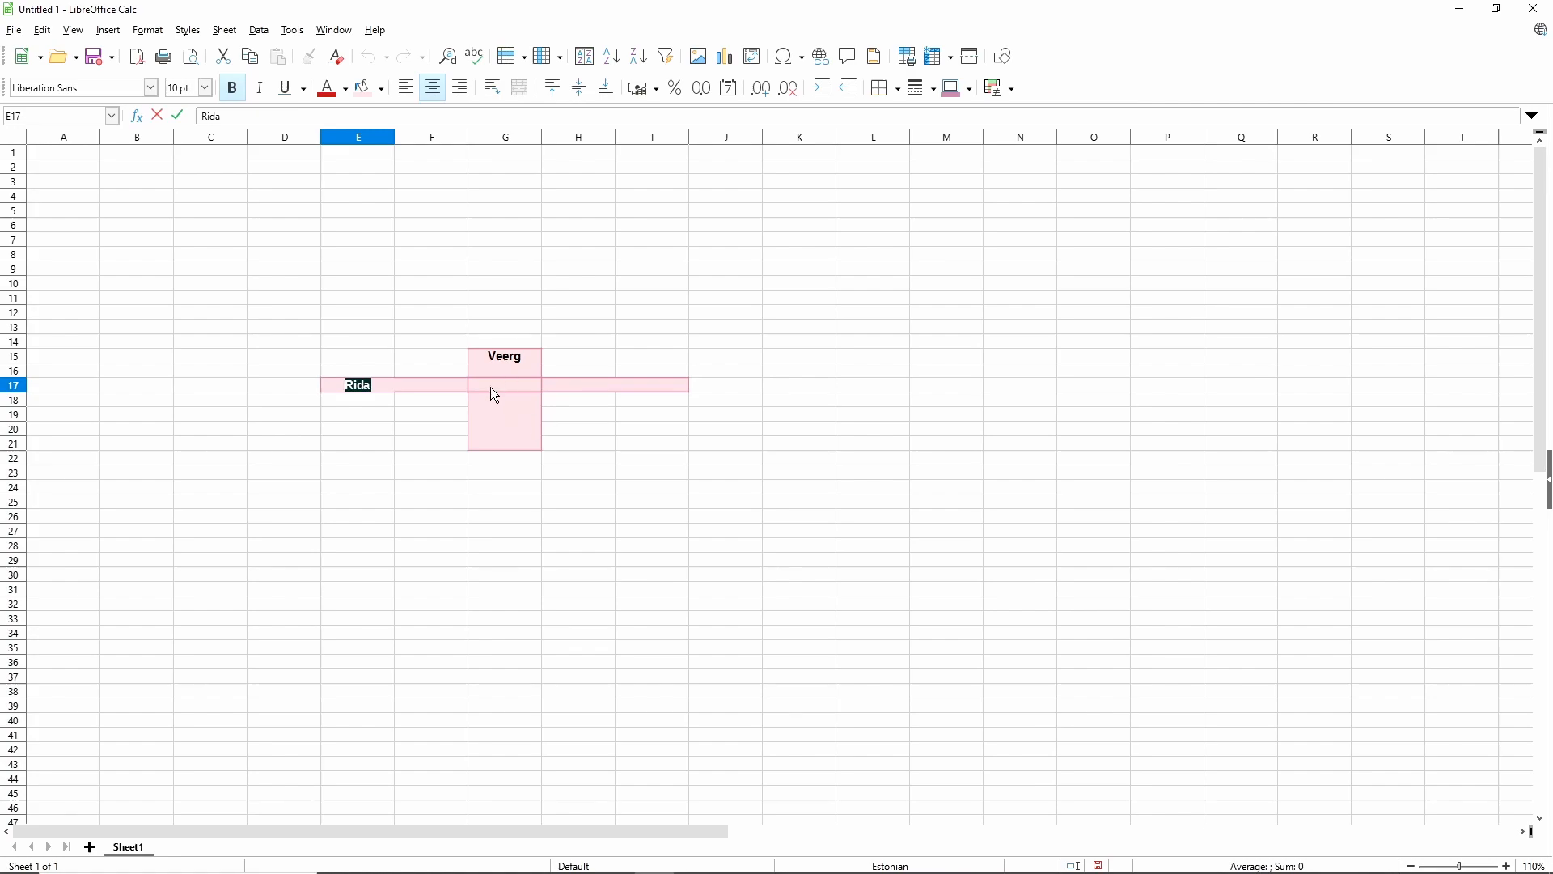
Fill cell G17 with a darker pink and enter "Lahter" in it, bold and centred.
{"action": "left_click", "coordinate": [492, 382]}
{"action": "left_click", "coordinate": [381, 88]}
{"action": "left_click", "coordinate": [491, 257]}
{"action": "type", "text": "Lahter"}
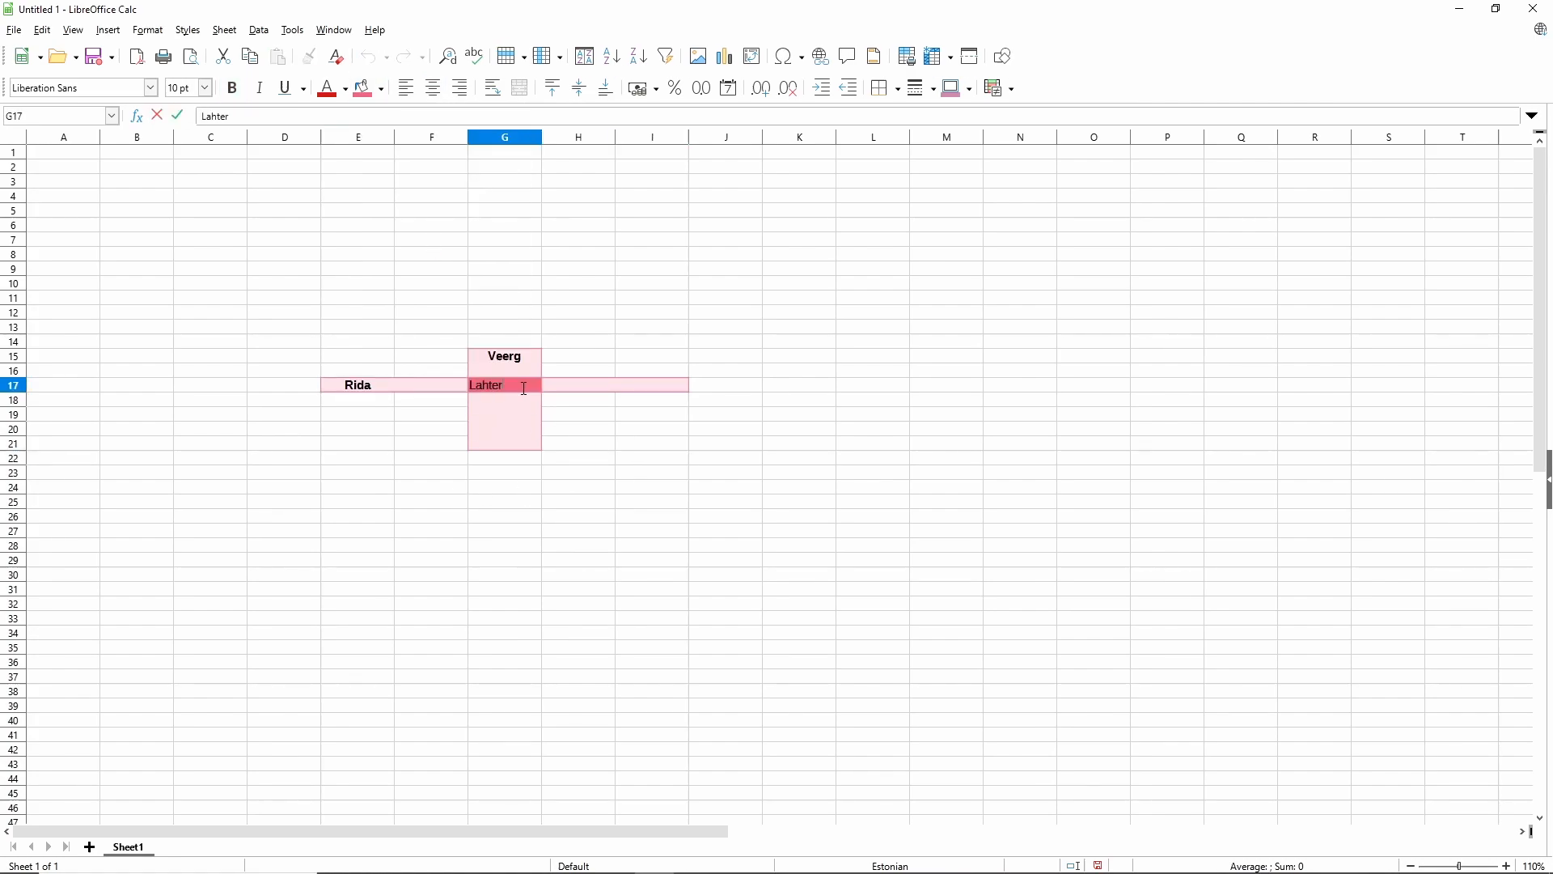
{"action": "left_click", "coordinate": [232, 89]}
{"action": "left_click", "coordinate": [433, 88]}
{"action": "left_click", "coordinate": [722, 414]}
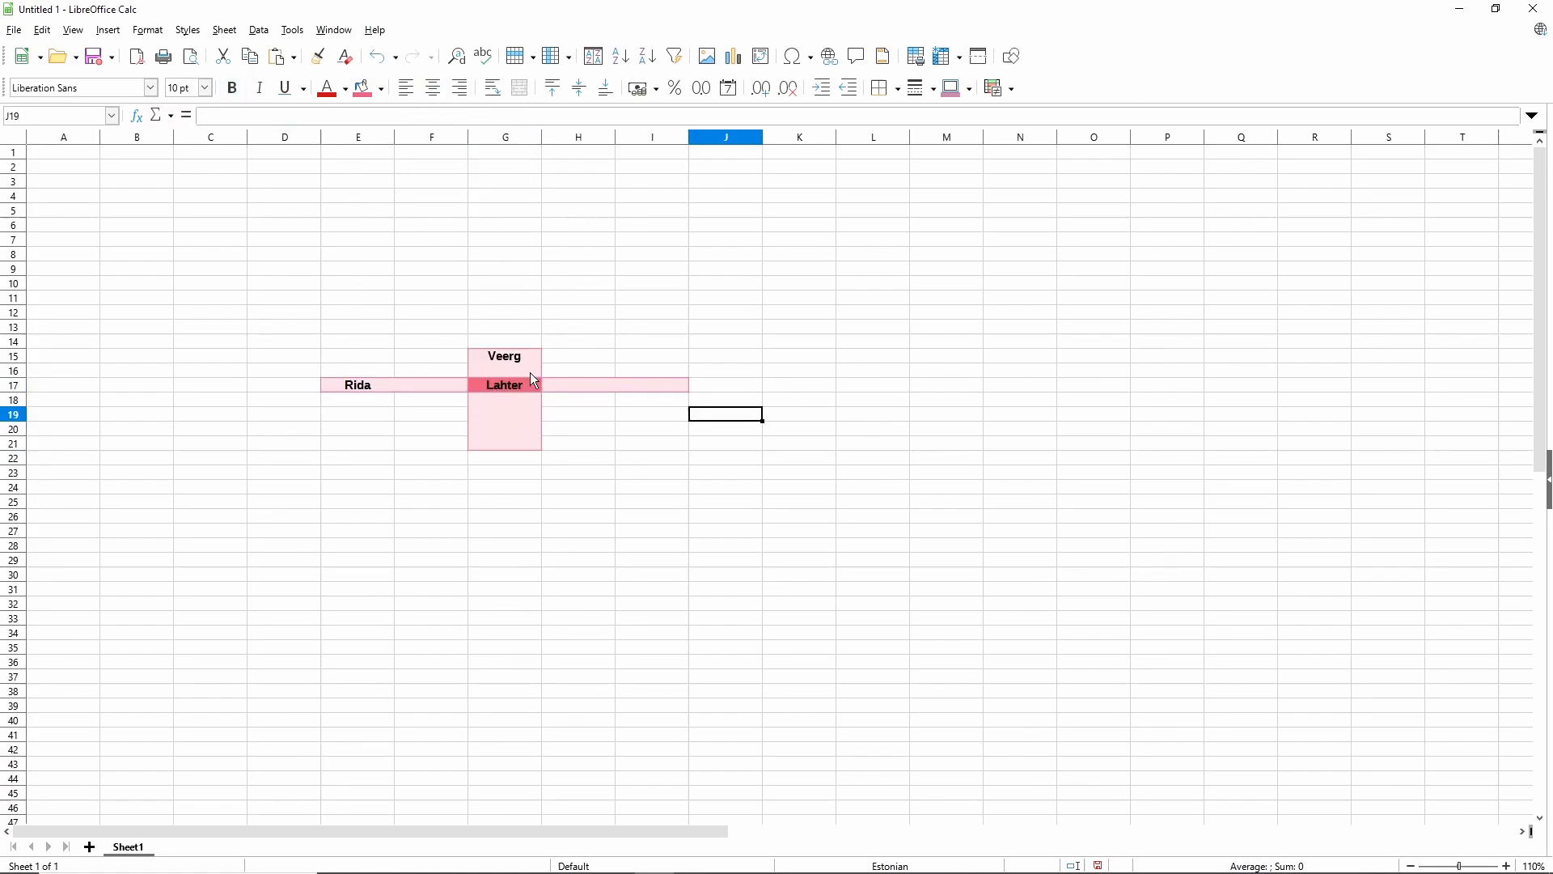
Select cell G17 and examine its address and the list of names in the Name Box.
{"action": "left_click", "coordinate": [528, 375]}
{"action": "left_click", "coordinate": [519, 384]}
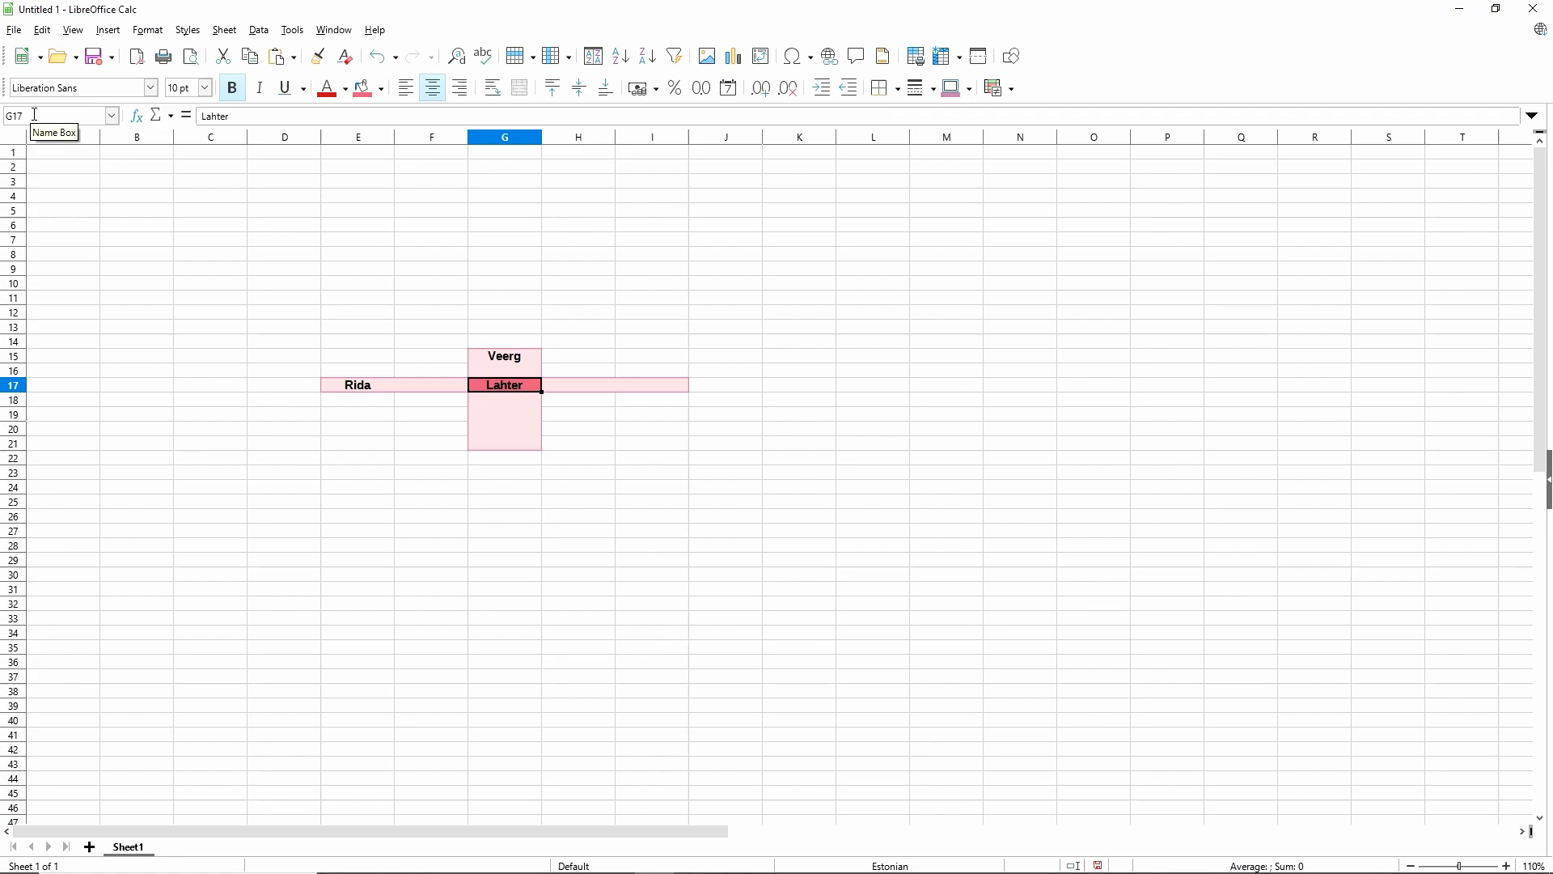
{"action": "left_click", "coordinate": [113, 118]}
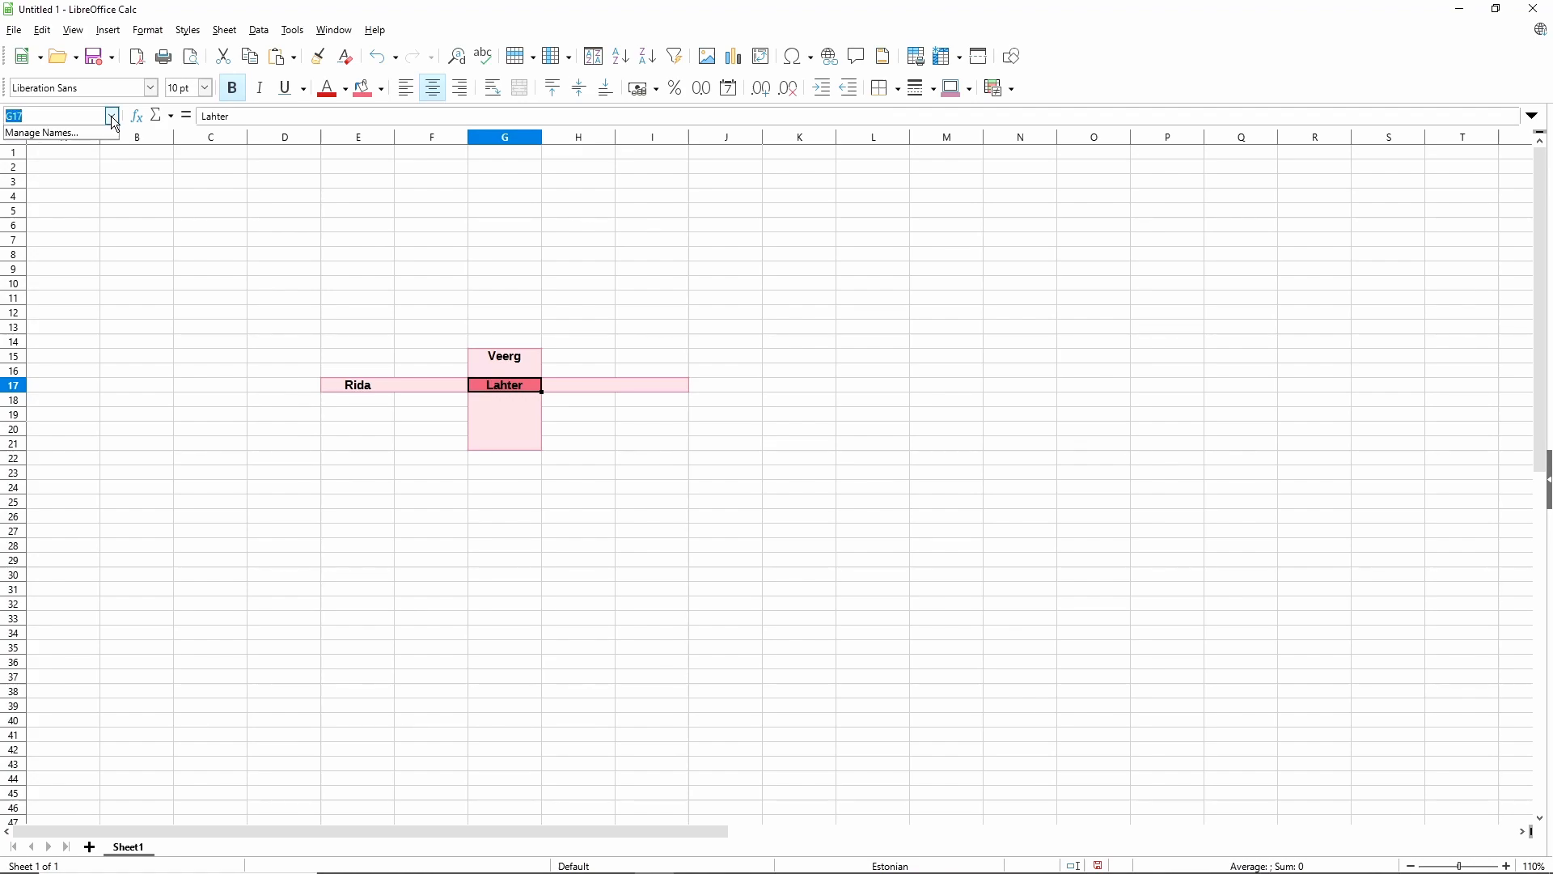
{"action": "left_click", "coordinate": [113, 119]}
{"action": "left_click", "coordinate": [67, 115]}
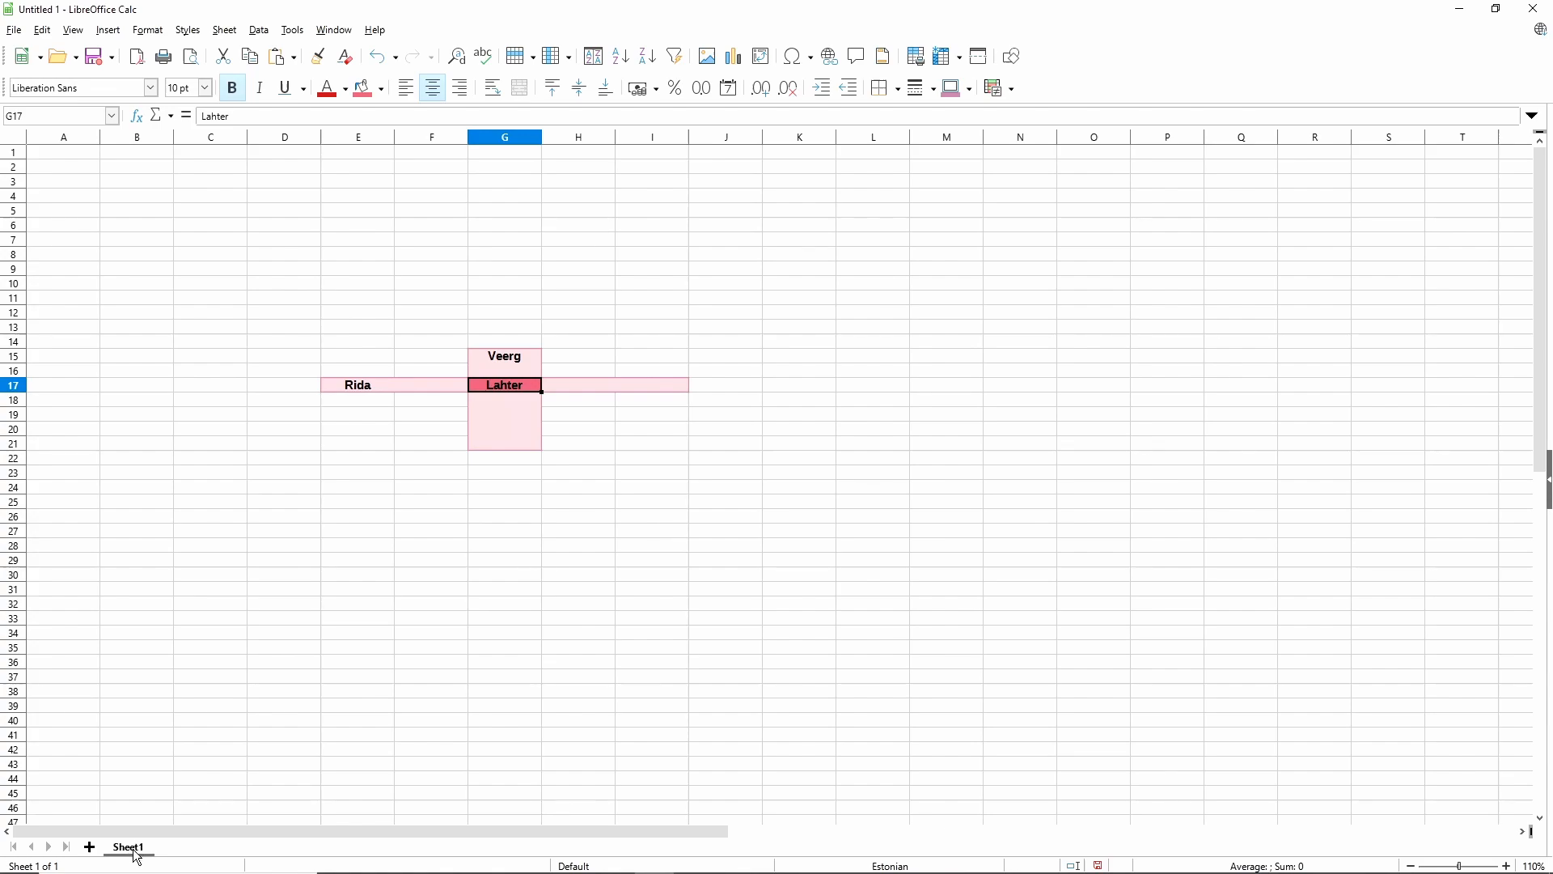
Add a new sheet to the workbook and move it ahead of Sheet1.
{"action": "left_click", "coordinate": [90, 848]}
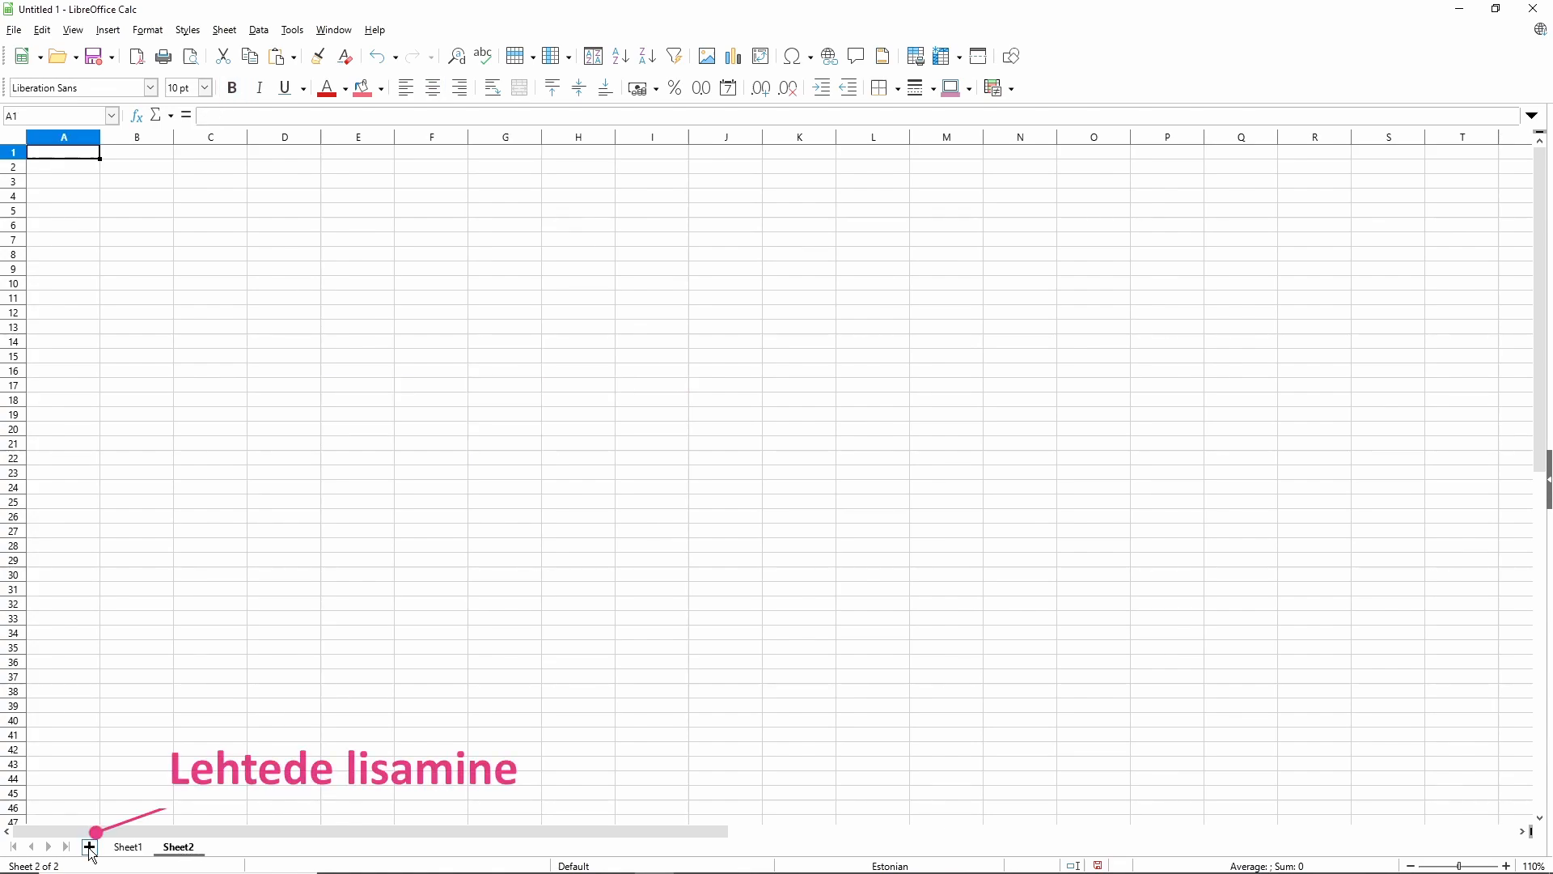
{"action": "left_click", "coordinate": [129, 849]}
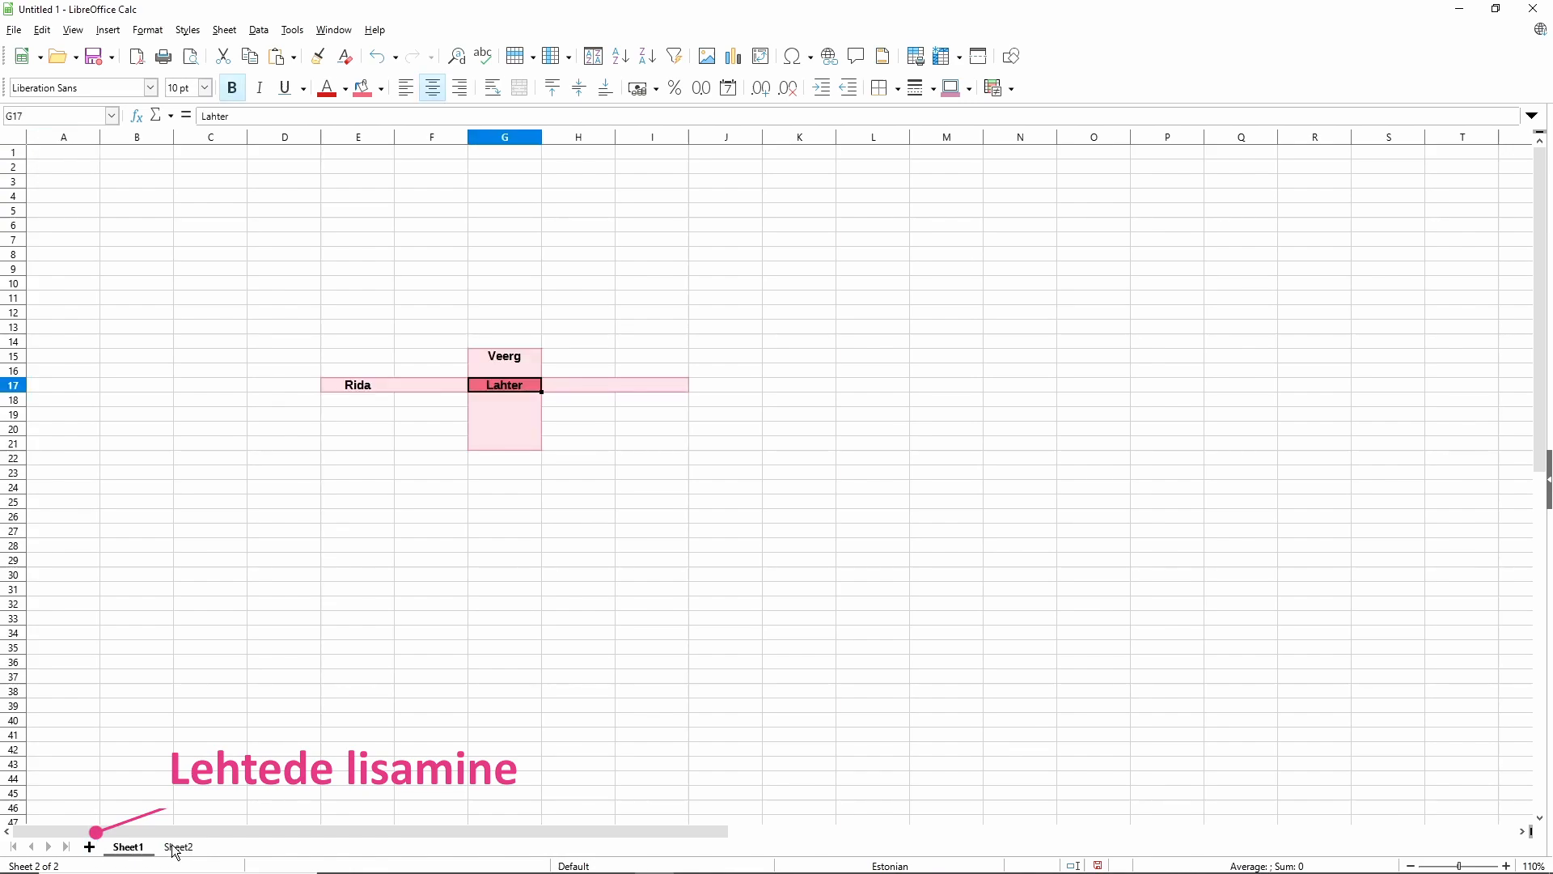
{"action": "left_click", "coordinate": [184, 850]}
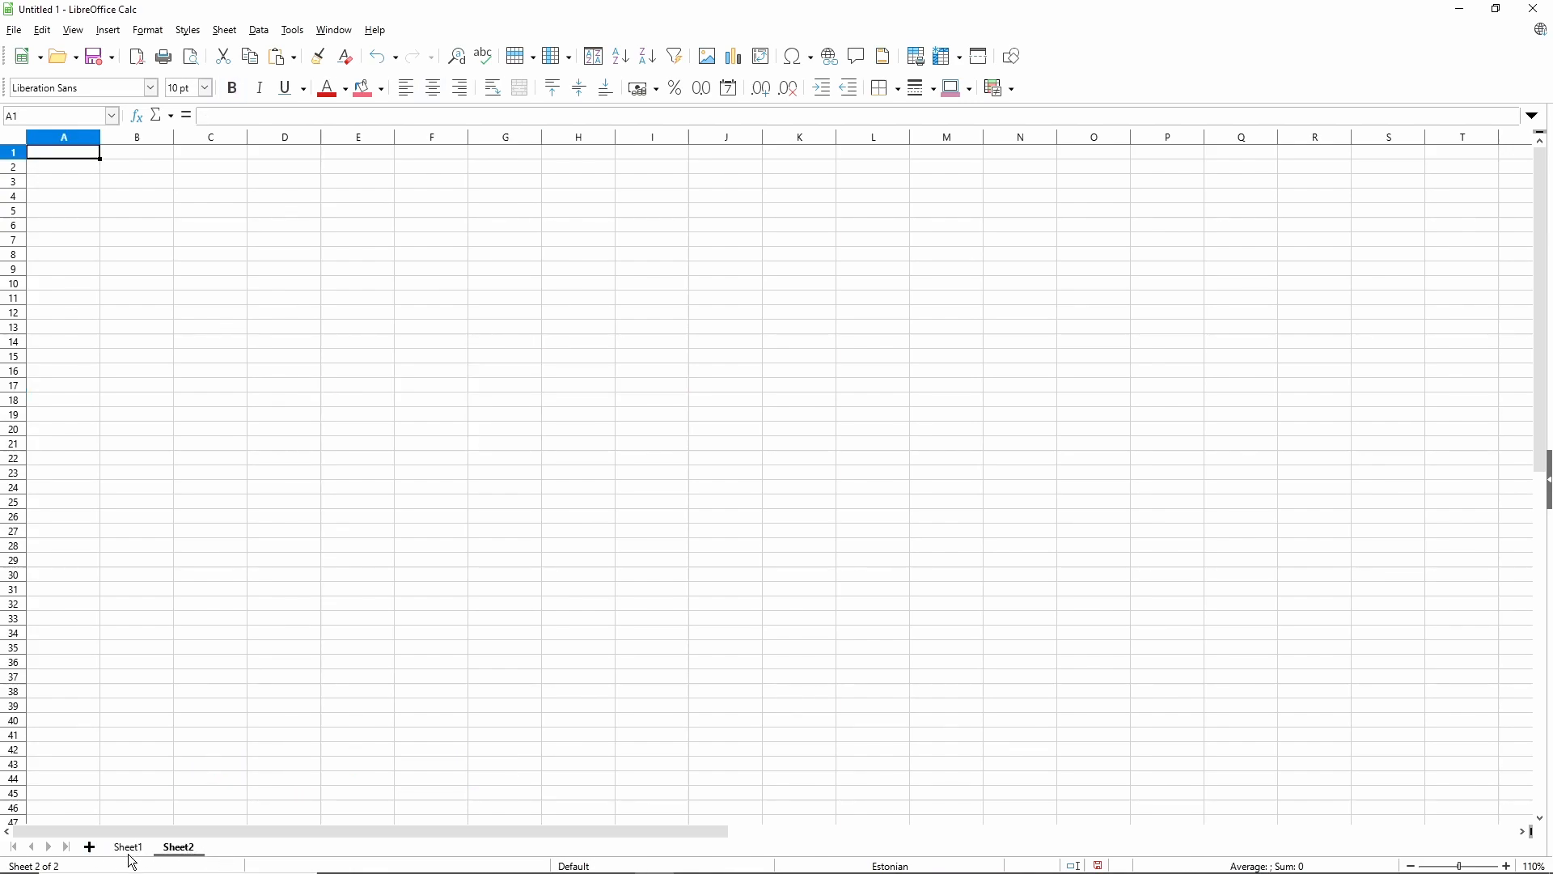
{"action": "left_click_drag", "start_coordinate": [183, 849], "coordinate": [119, 849]}
Rename Sheet1 as "Tabel".
{"action": "left_click", "coordinate": [180, 849]}
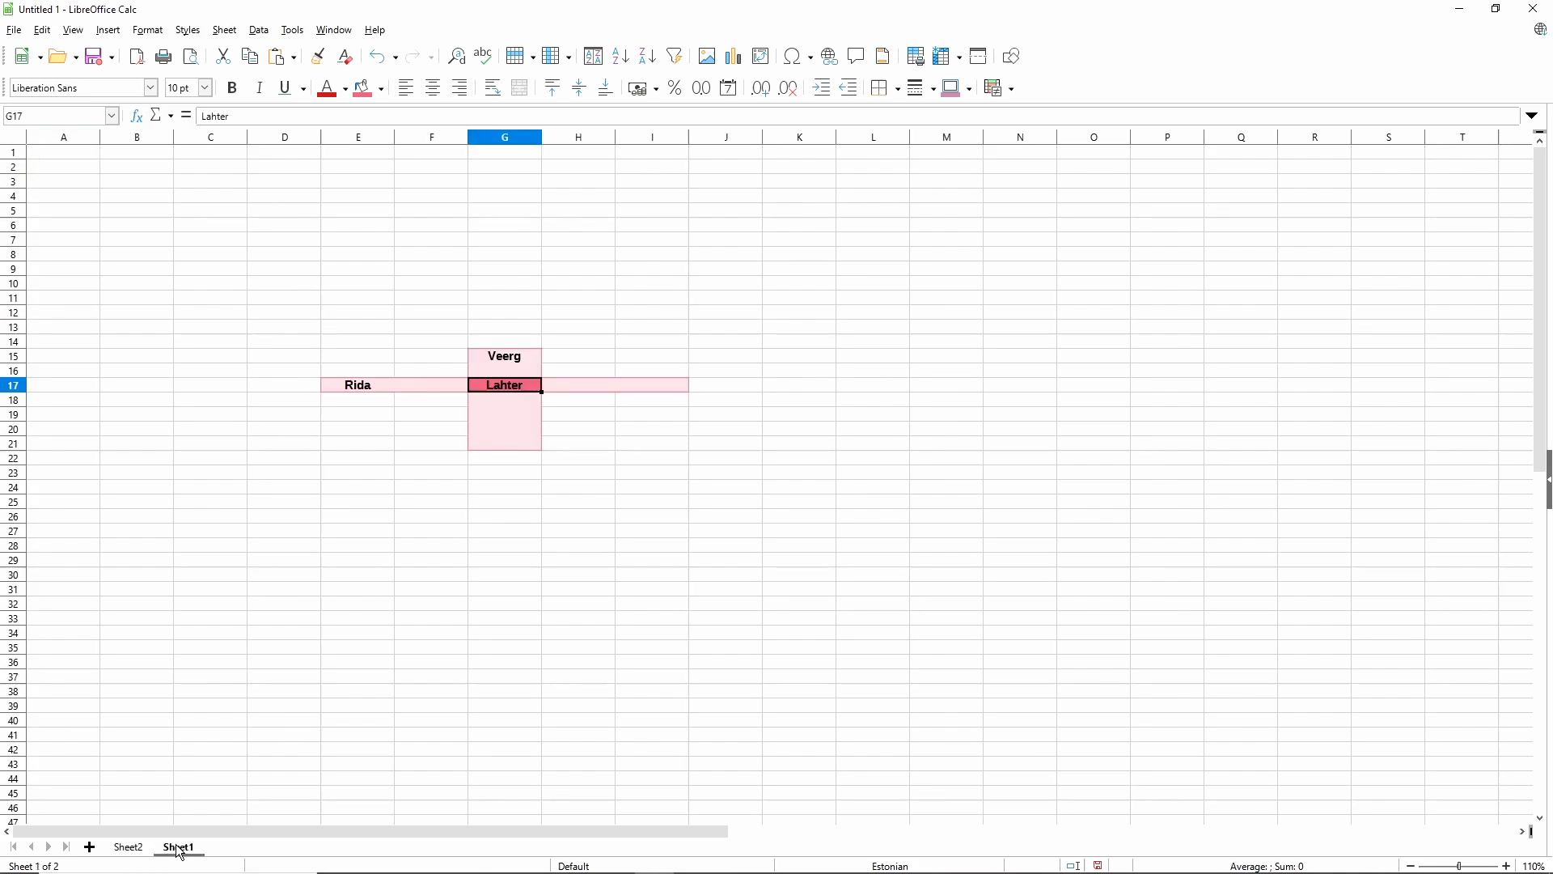
{"action": "double_click", "coordinate": [185, 849]}
{"action": "type", "text": "Tabel"}
{"action": "left_click", "coordinate": [789, 472]}
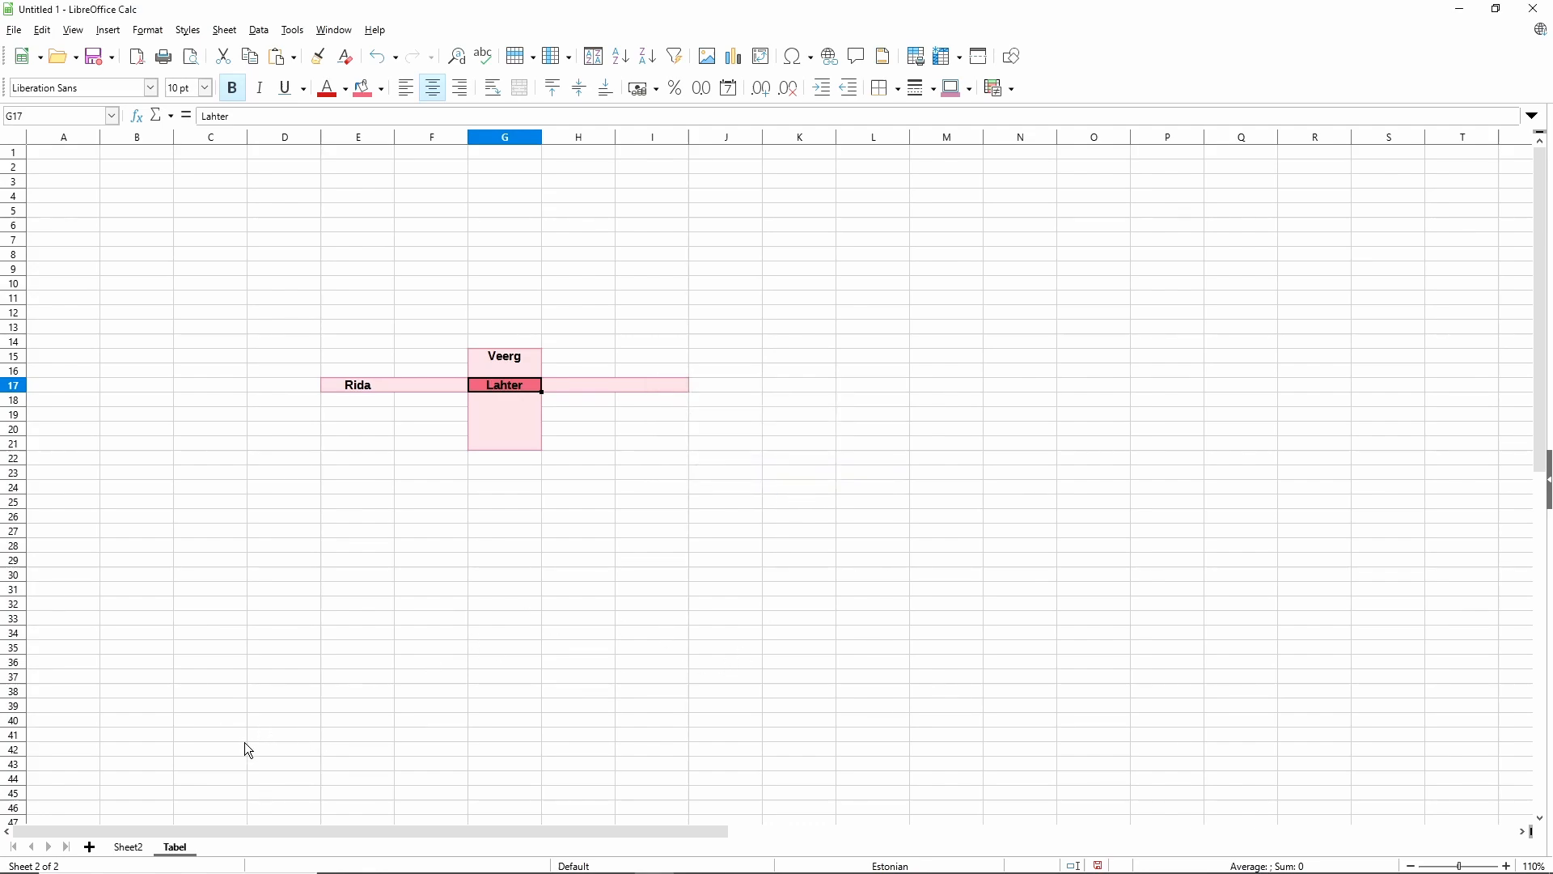
Review the options available for the Tabel sheet, including the one for grid lines.
{"action": "right_click", "coordinate": [188, 847]}
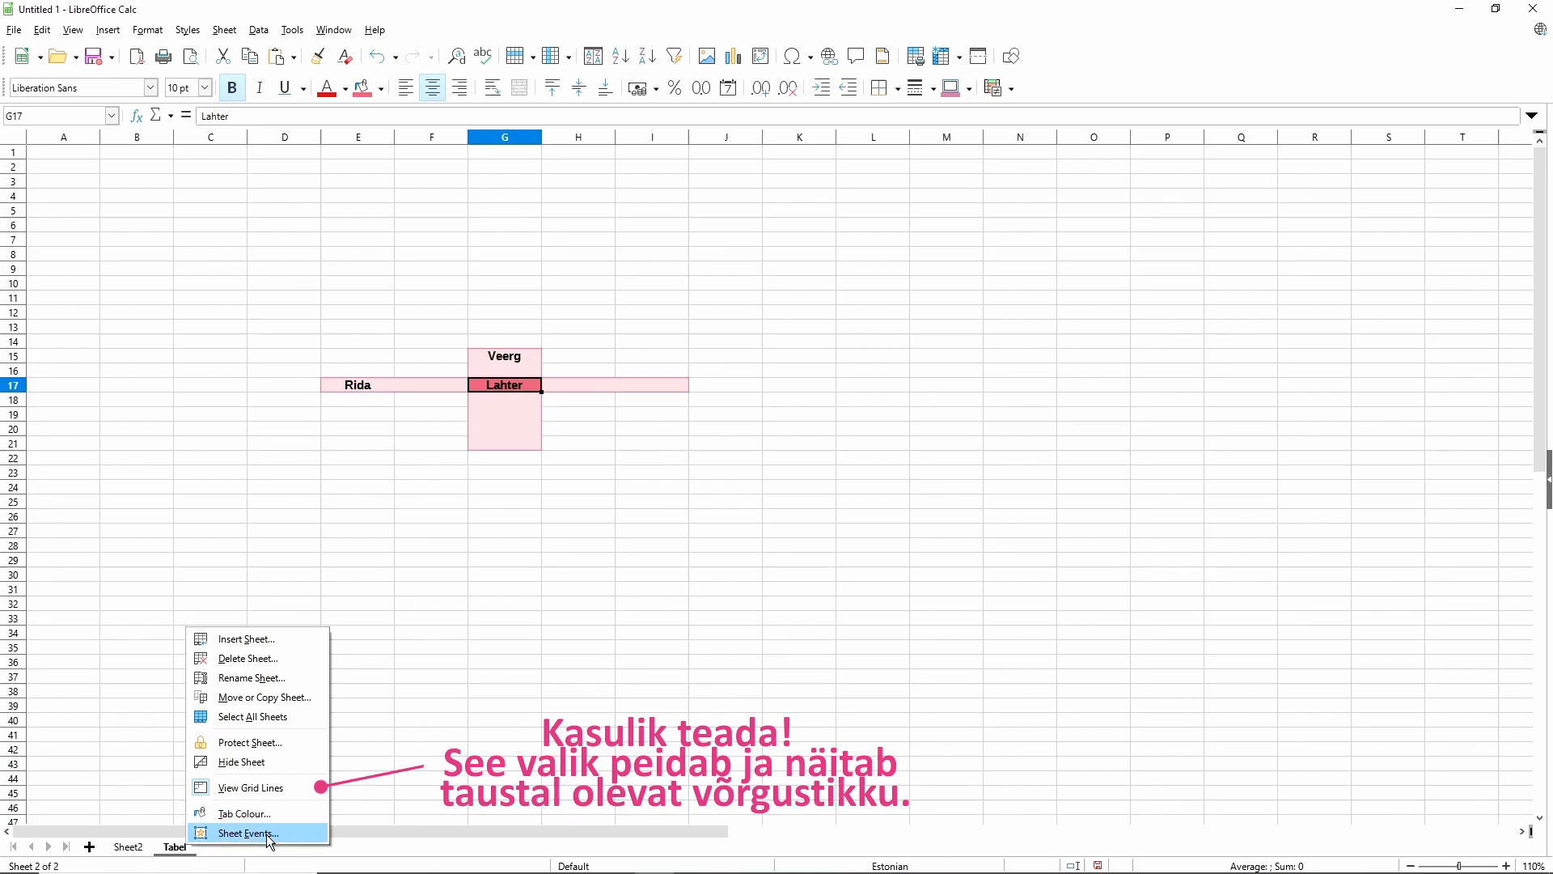
{"action": "left_click", "coordinate": [658, 506]}
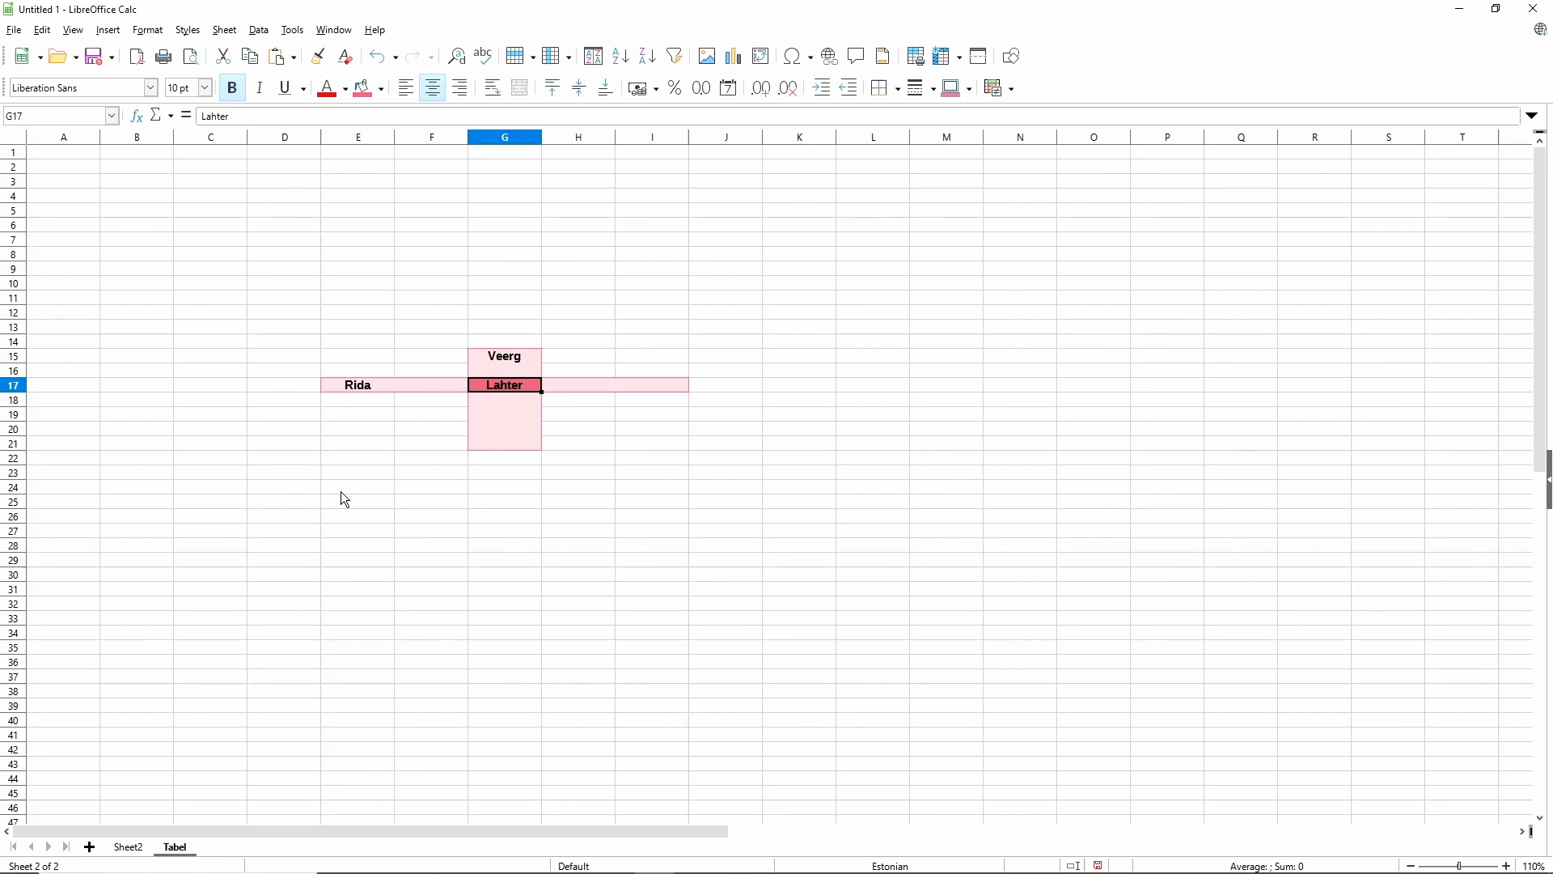
Place the cursor in G17's formula bar content, then hide the Formula Bar and show it again.
{"action": "left_click", "coordinate": [243, 115]}
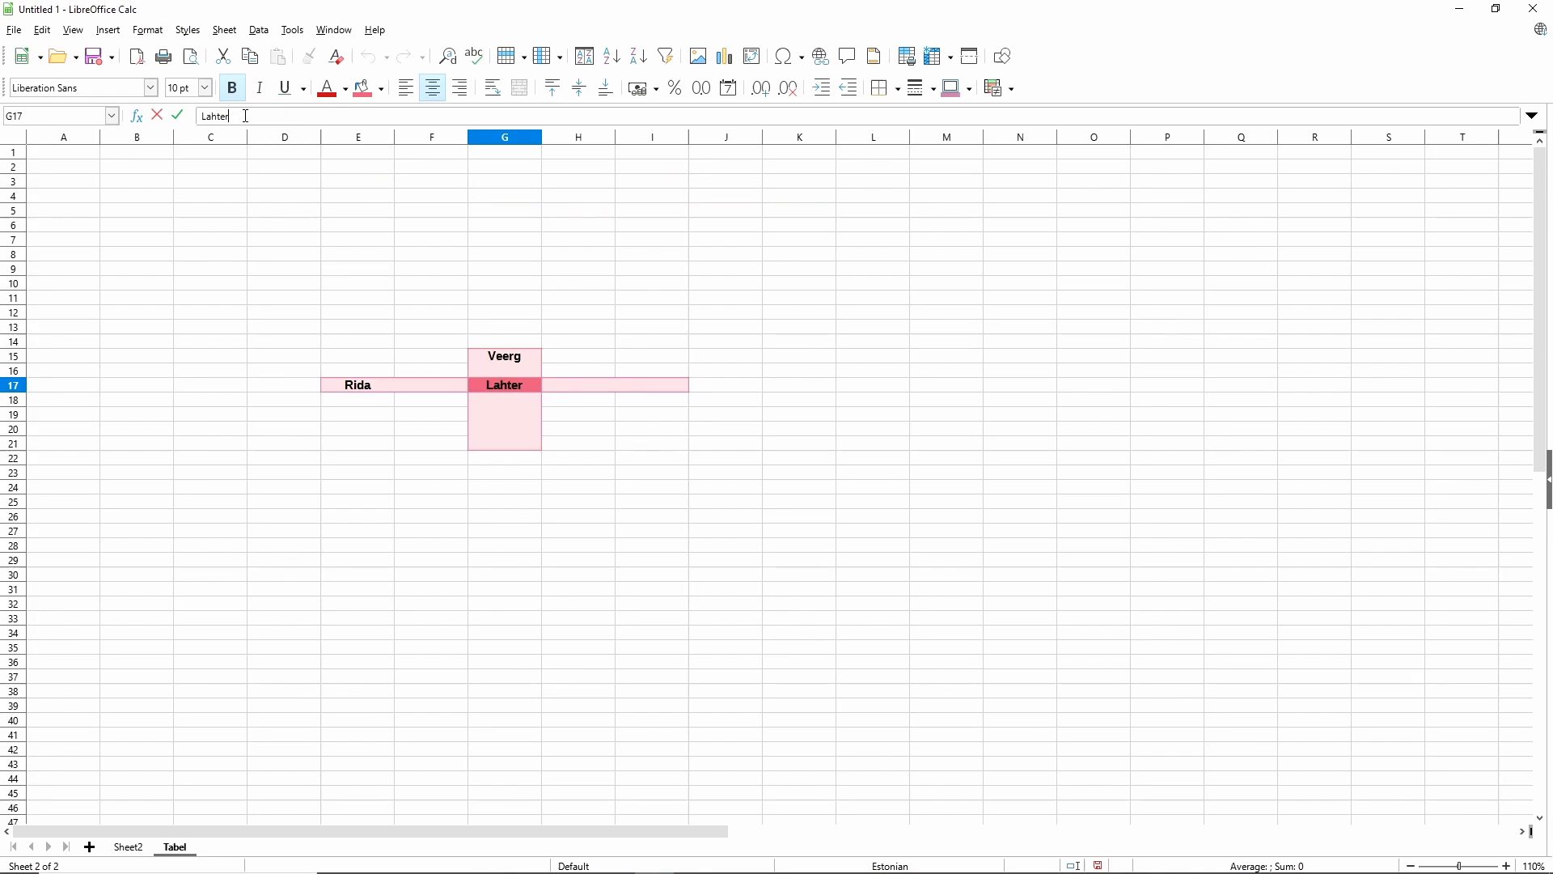
{"action": "left_click", "coordinate": [78, 38]}
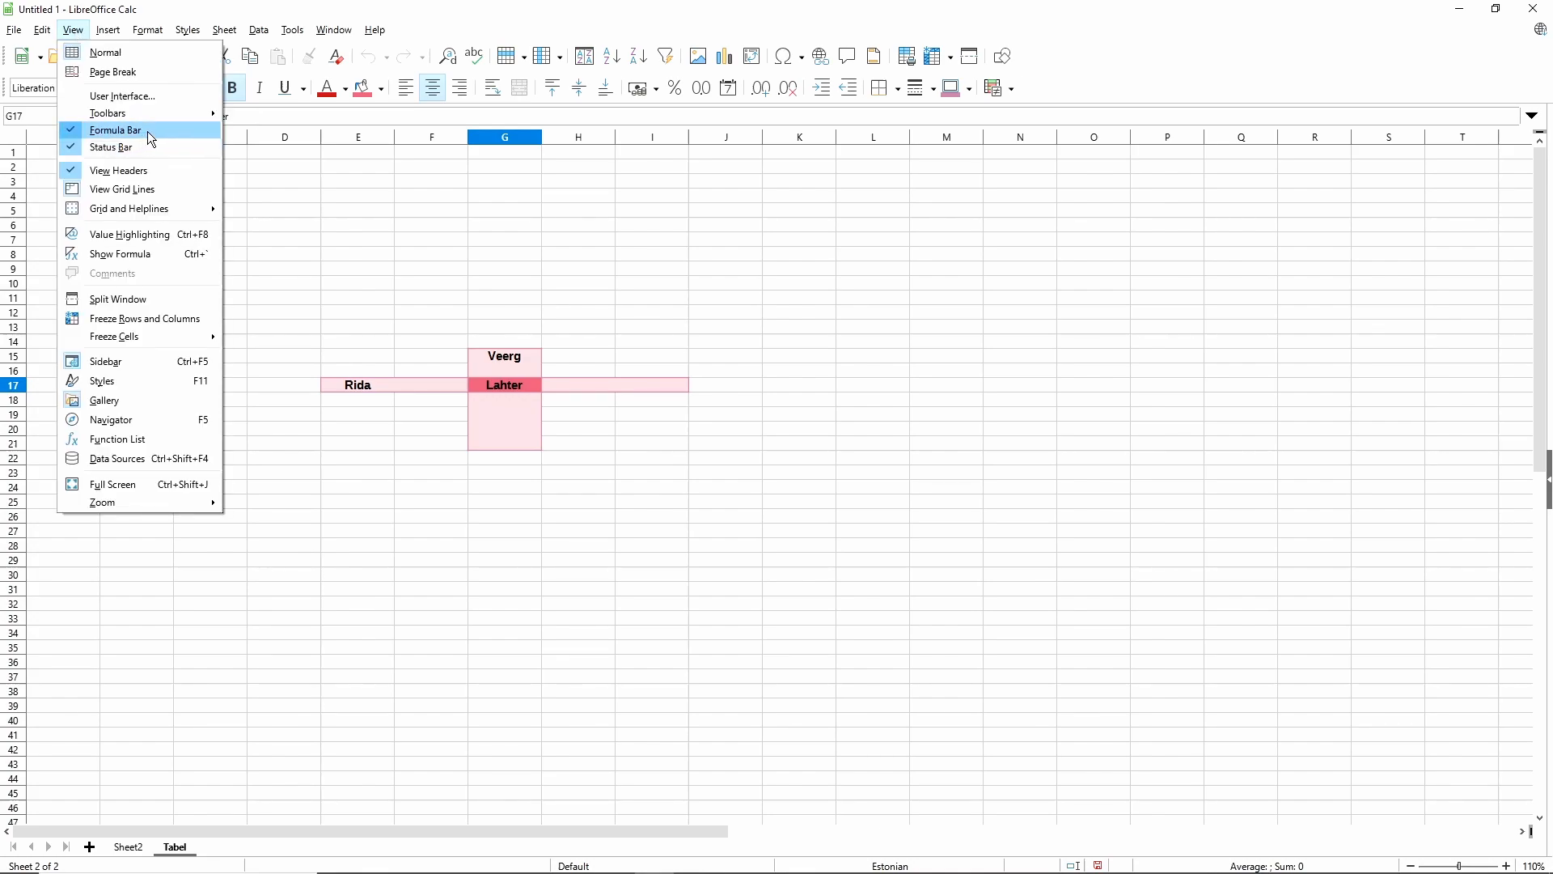
{"action": "left_click", "coordinate": [68, 138]}
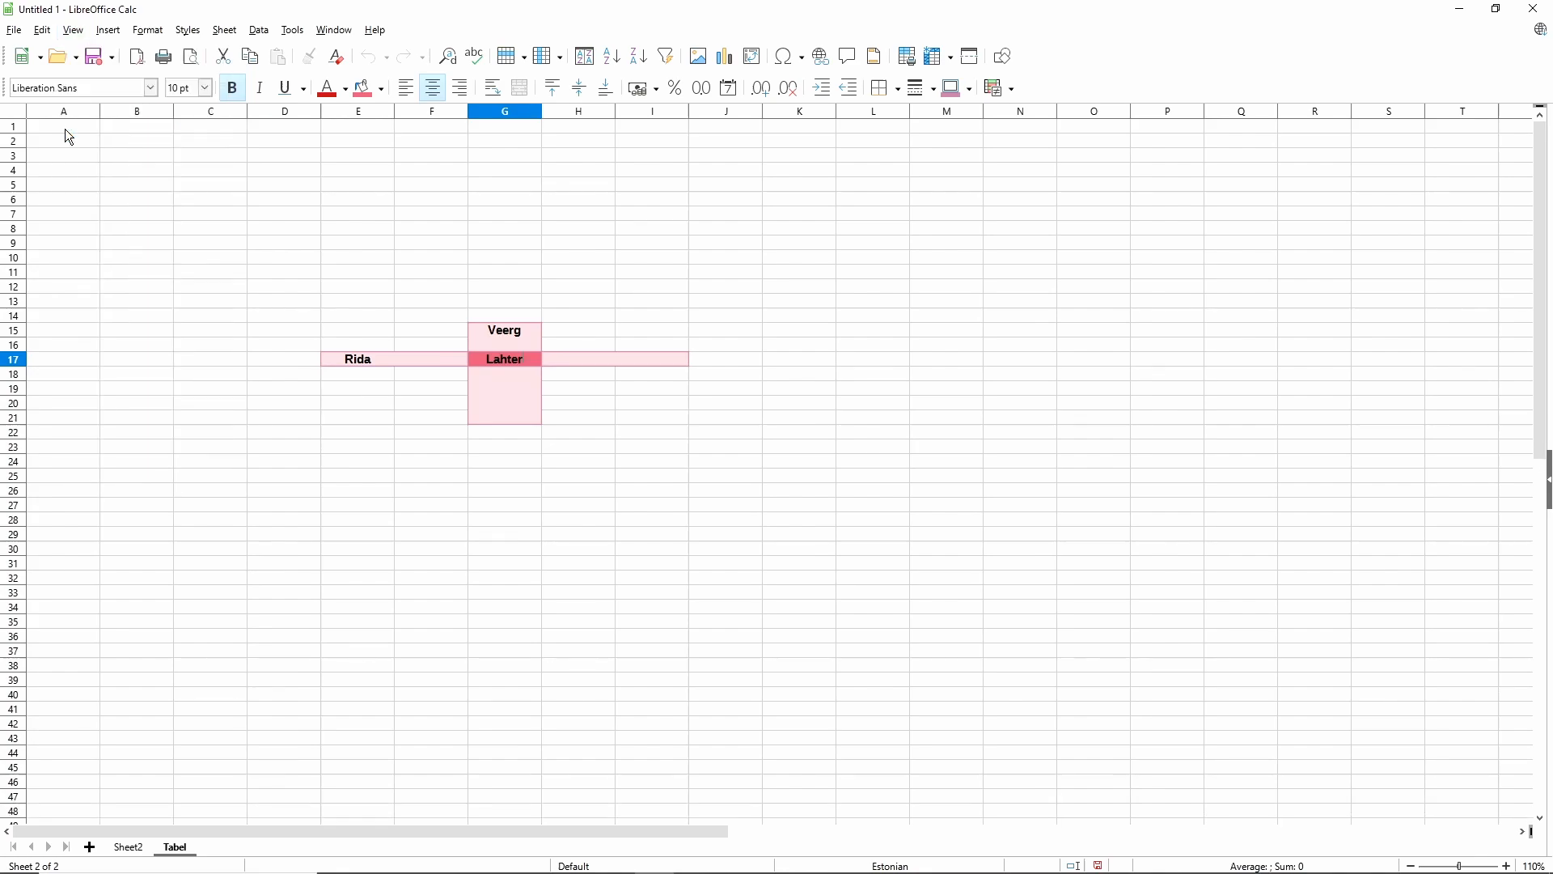
{"action": "left_click", "coordinate": [79, 36]}
{"action": "left_click", "coordinate": [109, 136]}
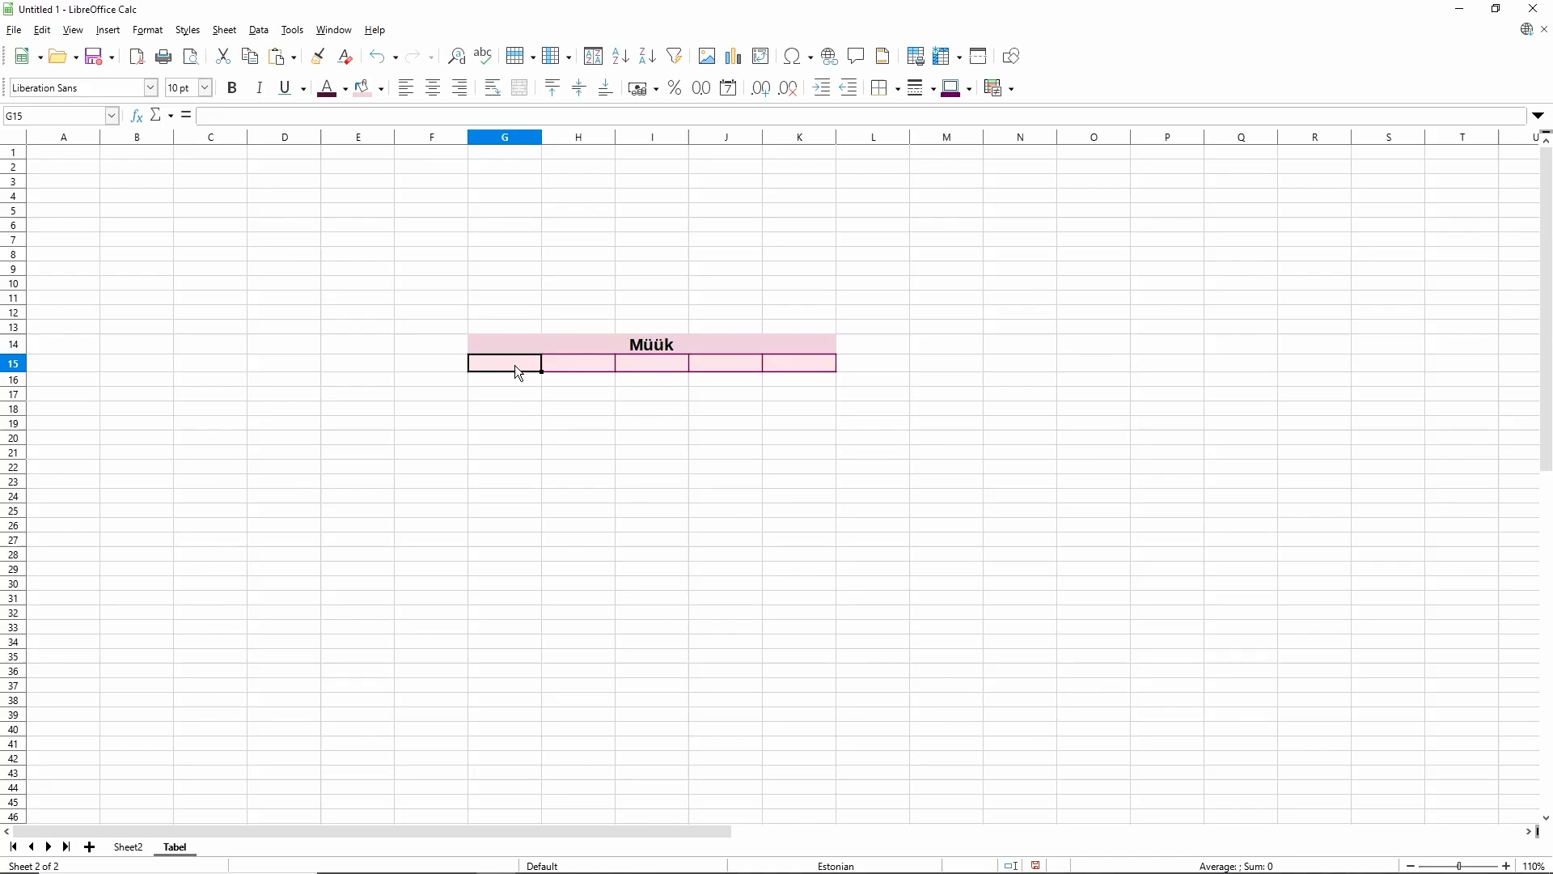
Enter "Köögiviljad" in cell G15 and format it bold, 12 pt, in purple.
{"action": "type", "text": "Köögiviljad"}
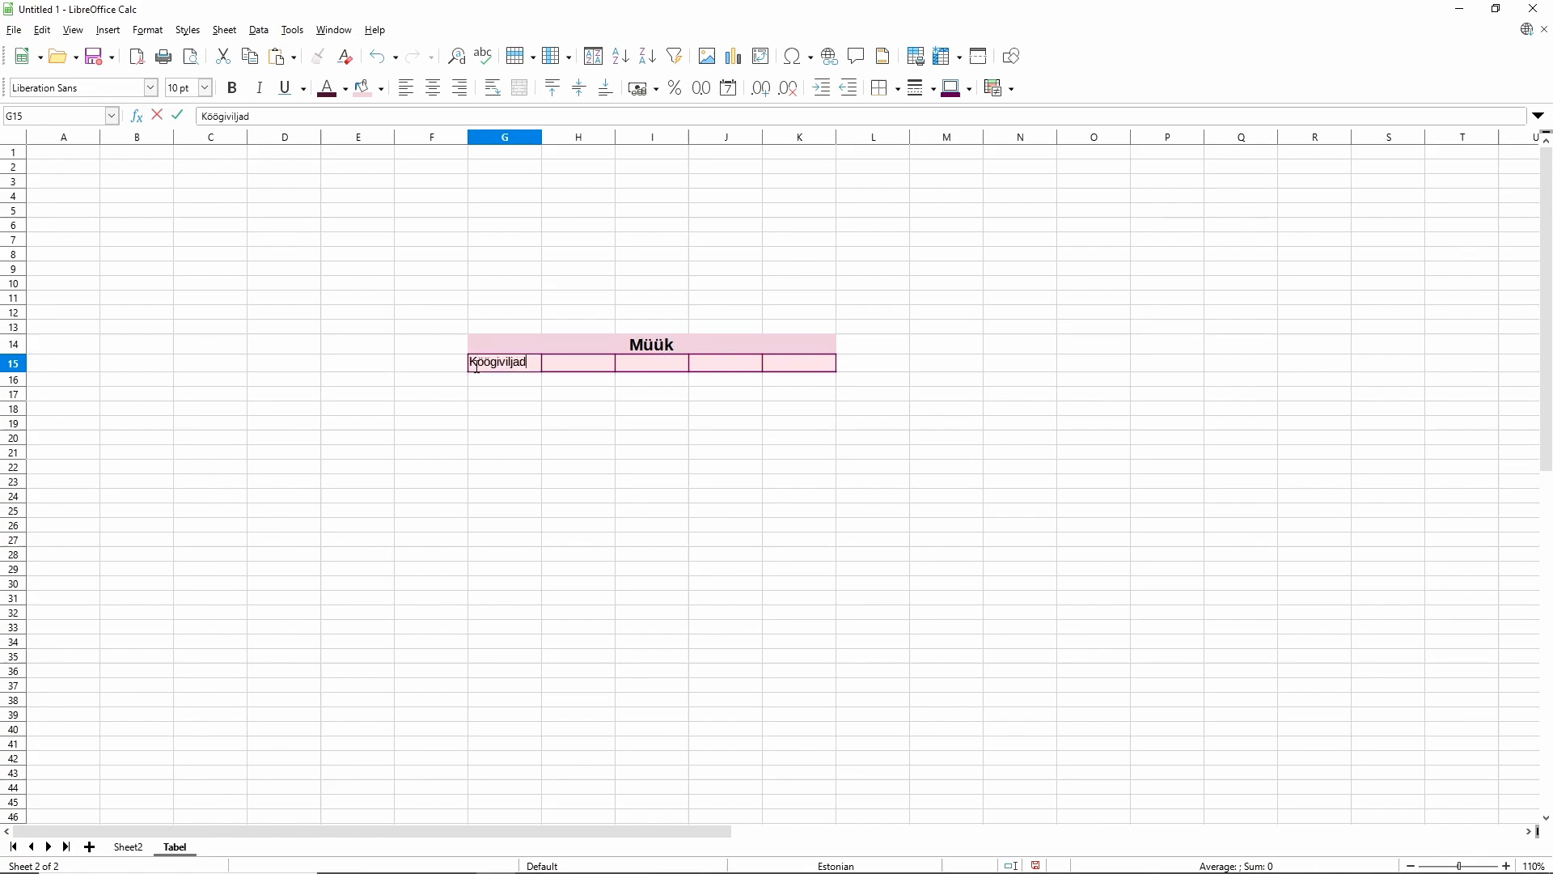
{"action": "double_click", "coordinate": [477, 364]}
{"action": "left_click", "coordinate": [233, 87]}
{"action": "left_click", "coordinate": [205, 88]}
{"action": "left_click", "coordinate": [182, 150]}
{"action": "left_click", "coordinate": [345, 89]}
{"action": "left_click", "coordinate": [422, 275]}
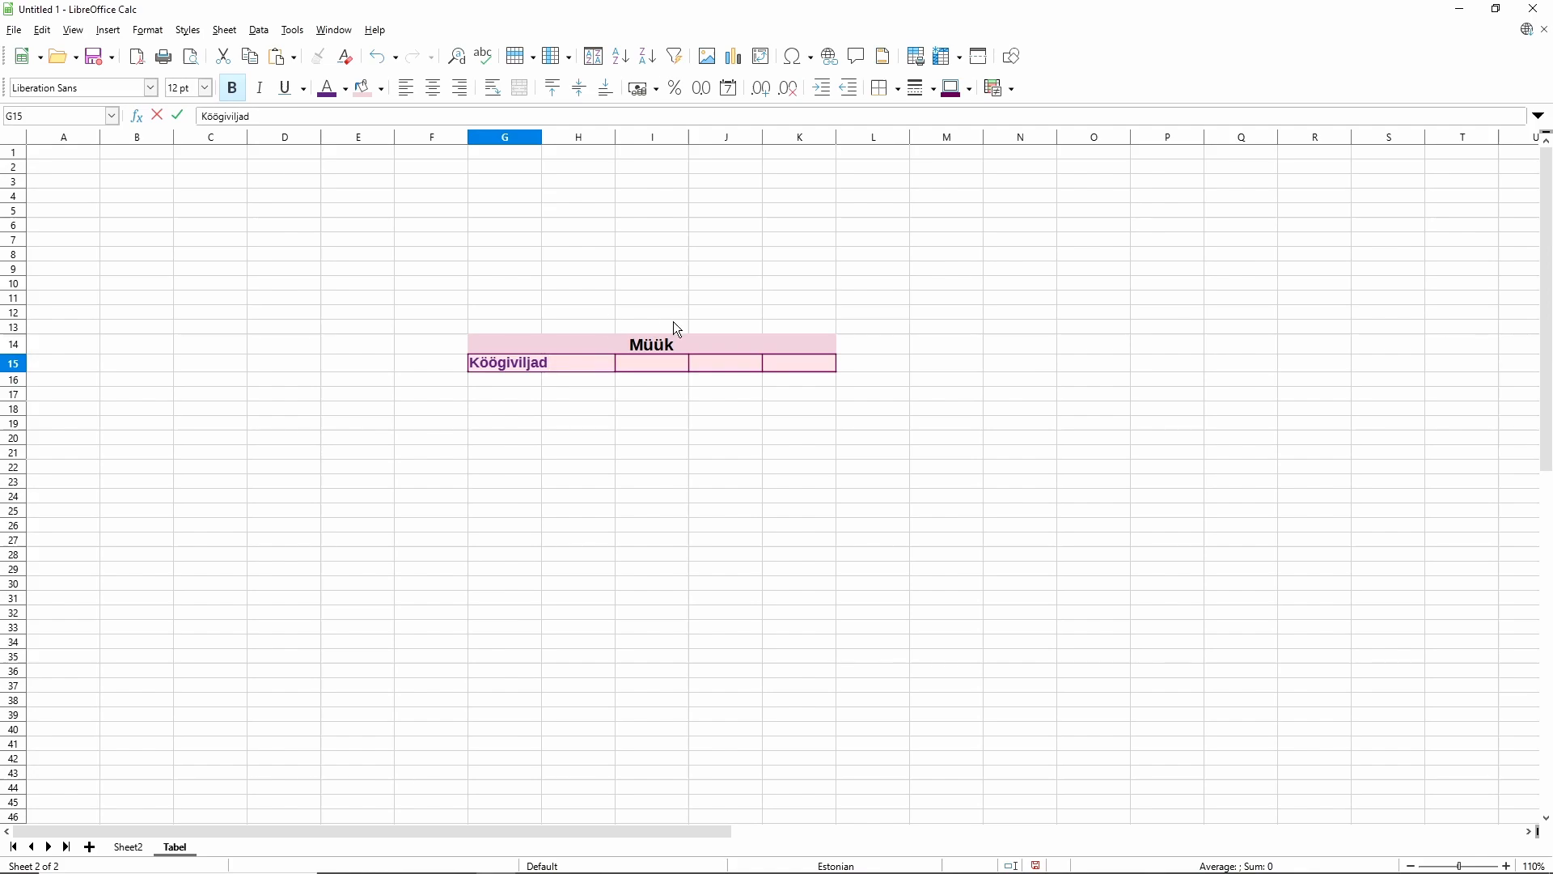
Enter the month headings "Jaanuar", "Veebruar", "Märts" and "Aprill" in cells H15 to K15.
{"action": "left_click", "coordinate": [596, 366]}
{"action": "type", "text": "Jaanuar"}
{"action": "left_click", "coordinate": [665, 362]}
{"action": "type", "text": "Veebruar"}
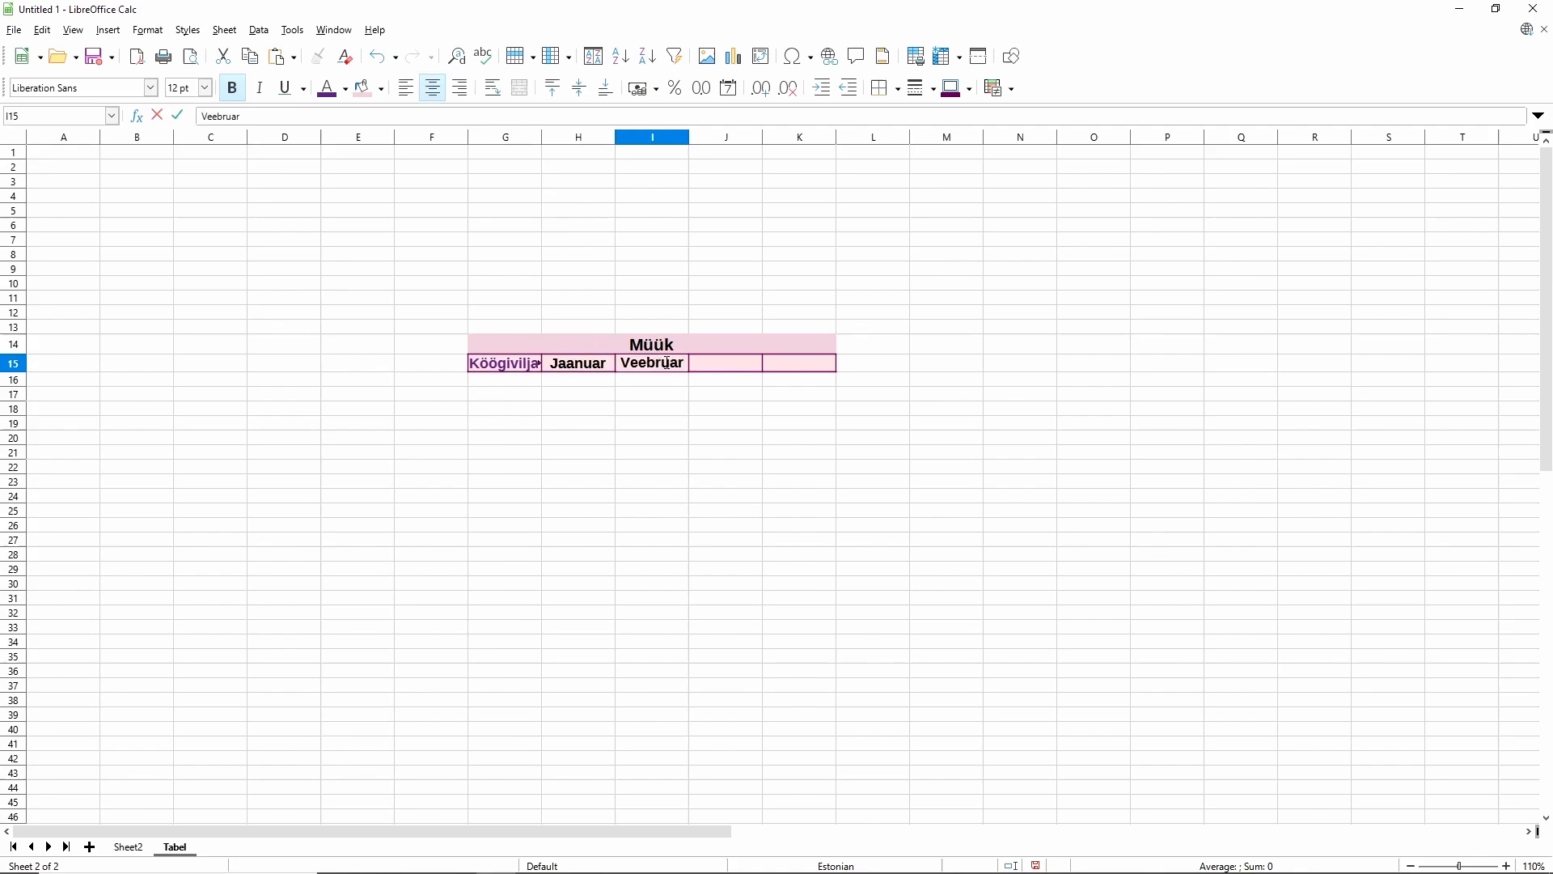
{"action": "key", "text": "Tab"}
{"action": "type", "text": "Märts"}
{"action": "key", "text": "Tab"}
{"action": "type", "text": "Aprill"}
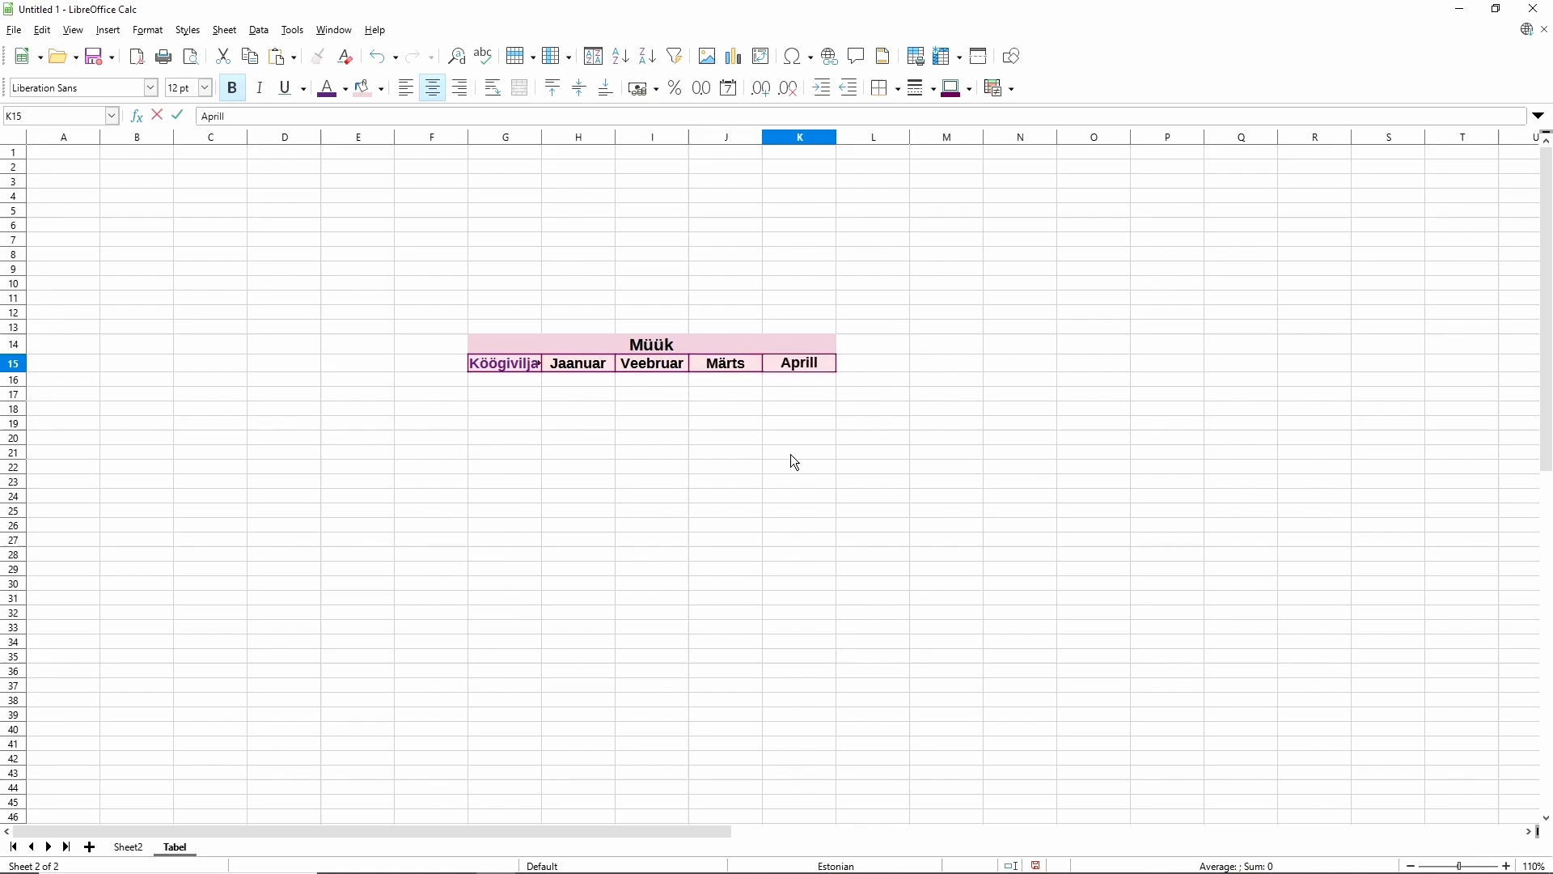
Change the font colour of the month headings in H15:K15 to the purple used for "Köögiviljad".
{"action": "left_click_drag", "start_coordinate": [582, 366], "coordinate": [793, 365]}
{"action": "left_click", "coordinate": [345, 89]}
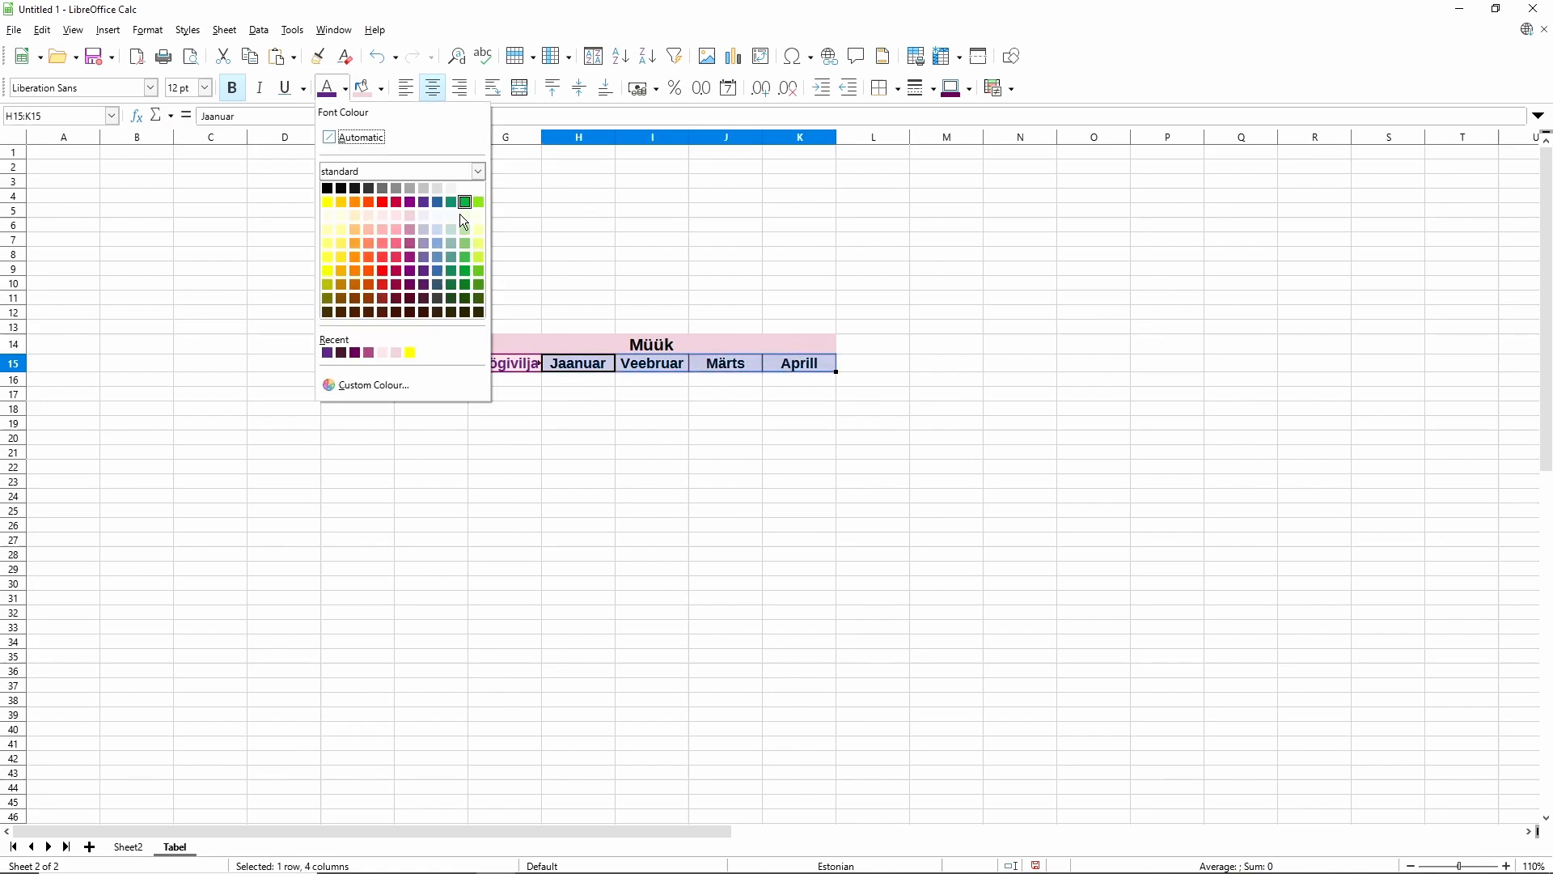
{"action": "left_click", "coordinate": [330, 350]}
{"action": "left_click", "coordinate": [797, 394]}
Move the cell selection through the header row of the Müük table, one cell at a time up to K15.
{"action": "left_click", "coordinate": [579, 363]}
{"action": "left_click", "coordinate": [652, 364]}
{"action": "left_click", "coordinate": [727, 363]}
{"action": "left_click", "coordinate": [799, 362]}
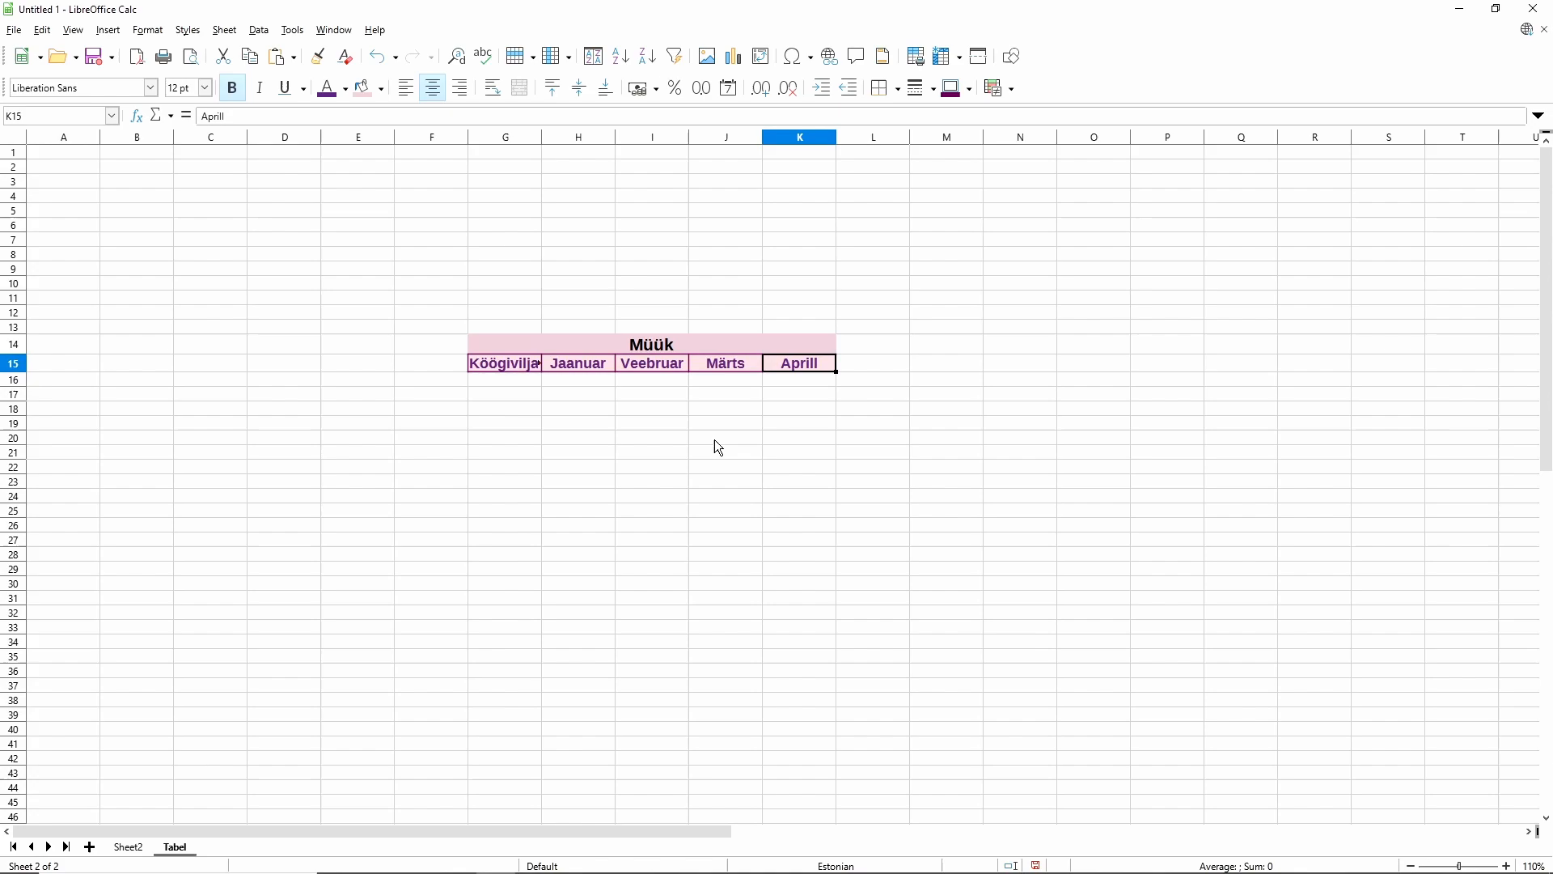
{"action": "left_click", "coordinate": [514, 359]}
{"action": "key", "text": "Tab"}
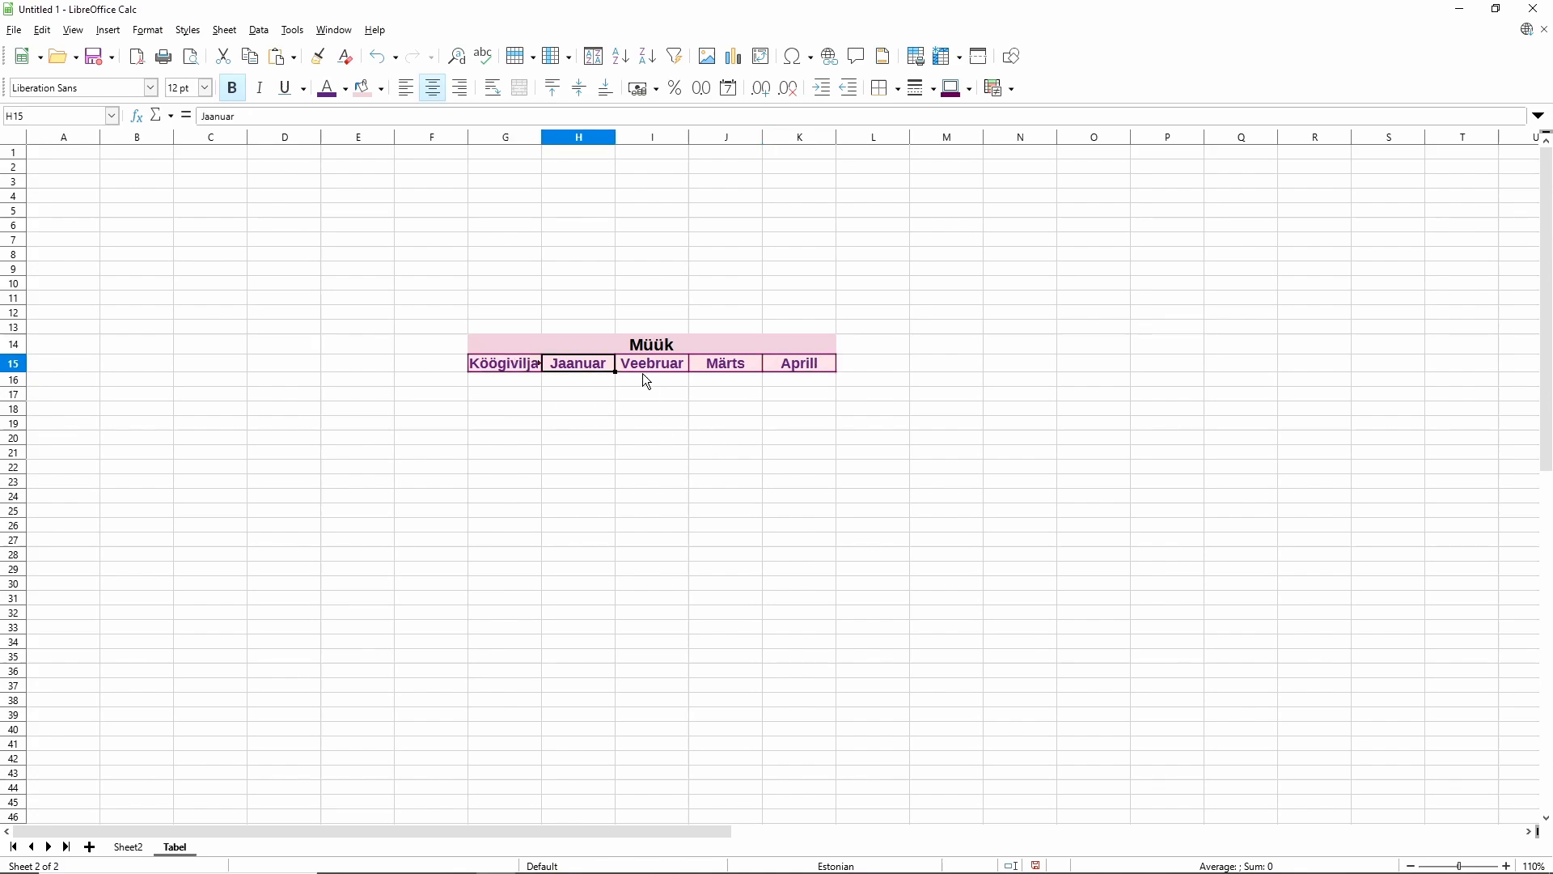
{"action": "key", "text": "Tab"}
{"action": "key", "text": "Tab"}
{"action": "key", "text": "Tab"}
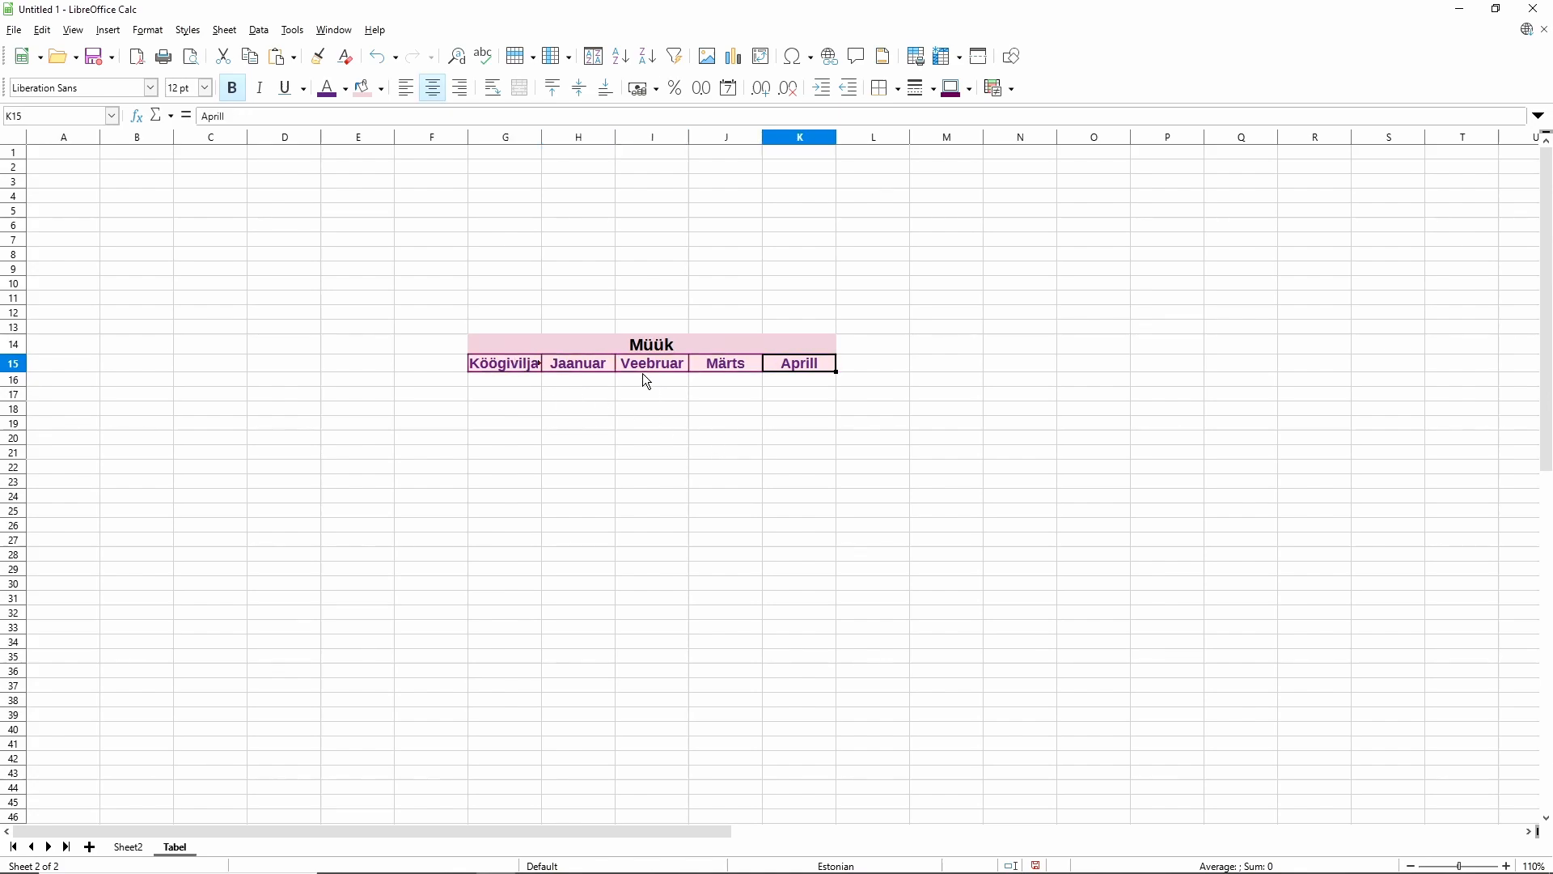
Enter "Tomat" in cell G16 as the first vegetable and accept the entry.
{"action": "left_click", "coordinate": [502, 377]}
{"action": "type", "text": "Tom"}
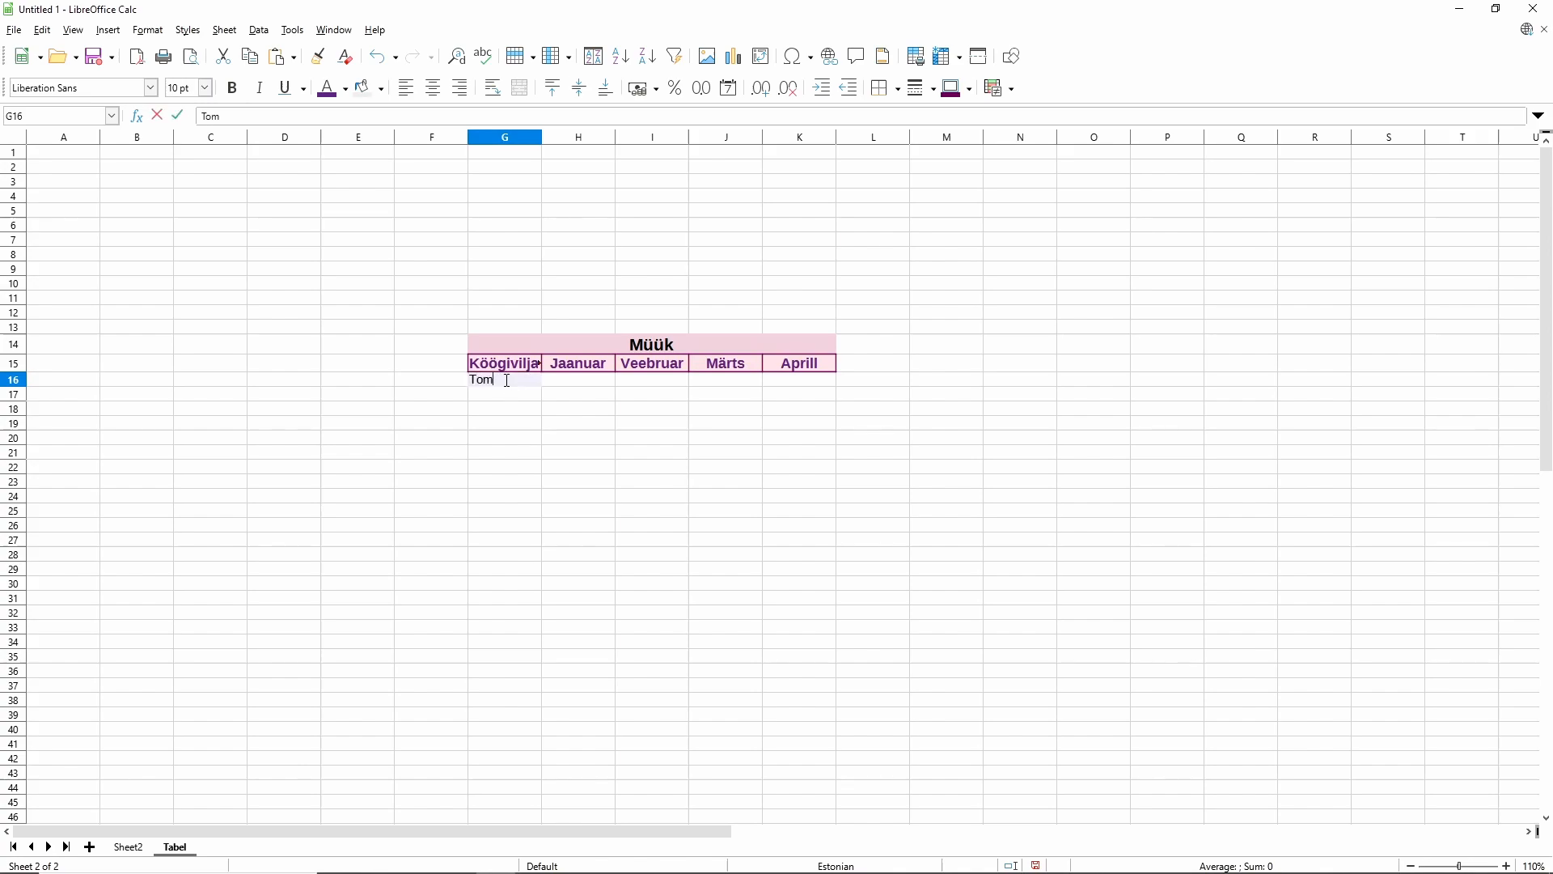
{"action": "type", "text": "at"}
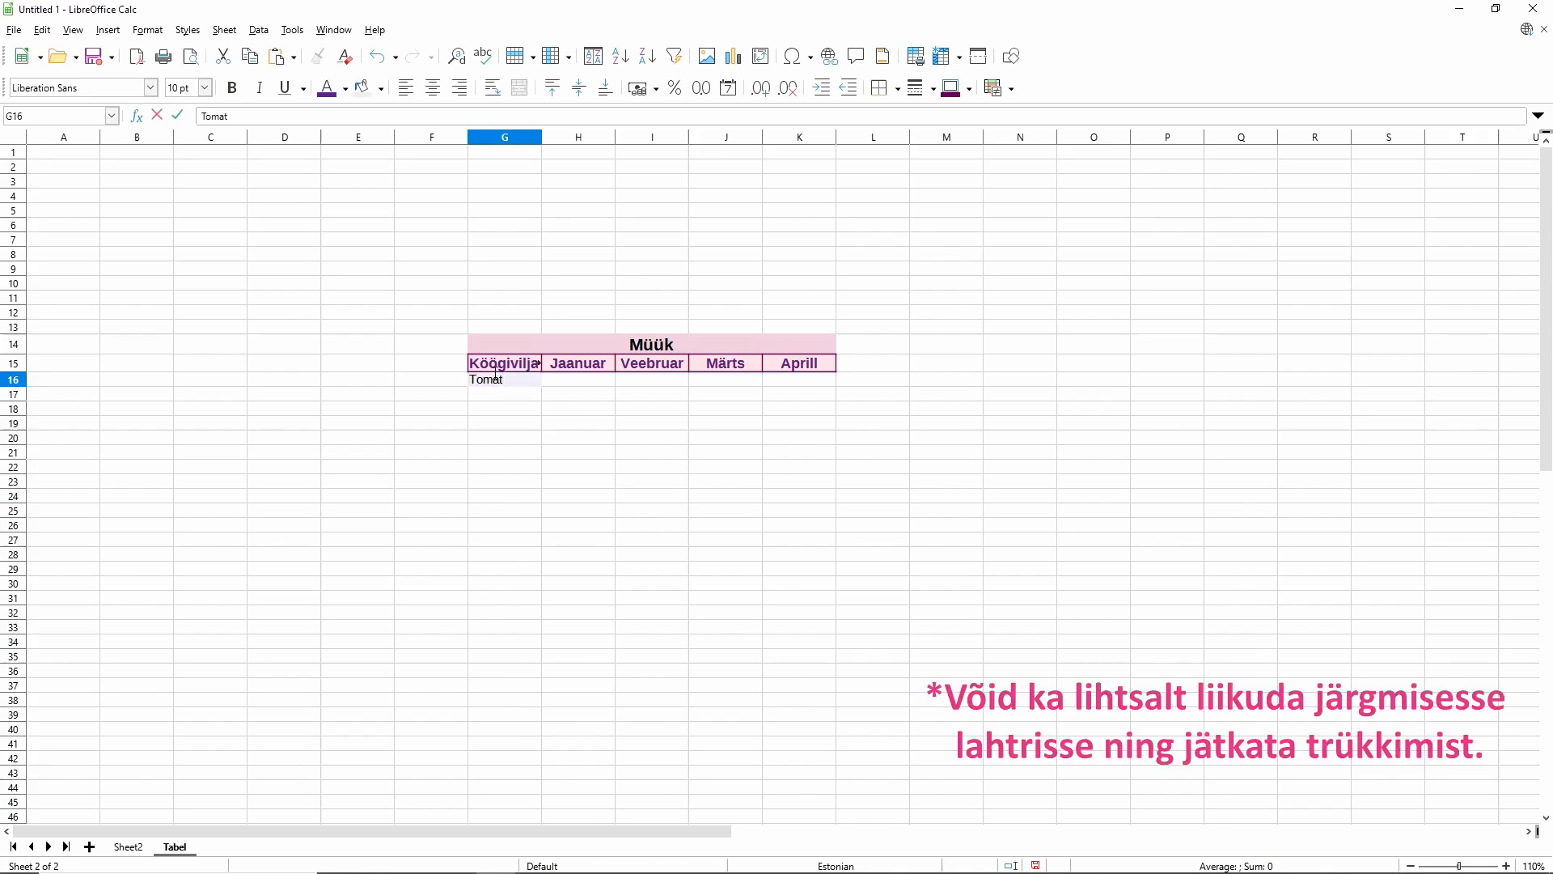
{"action": "left_click", "coordinate": [180, 115]}
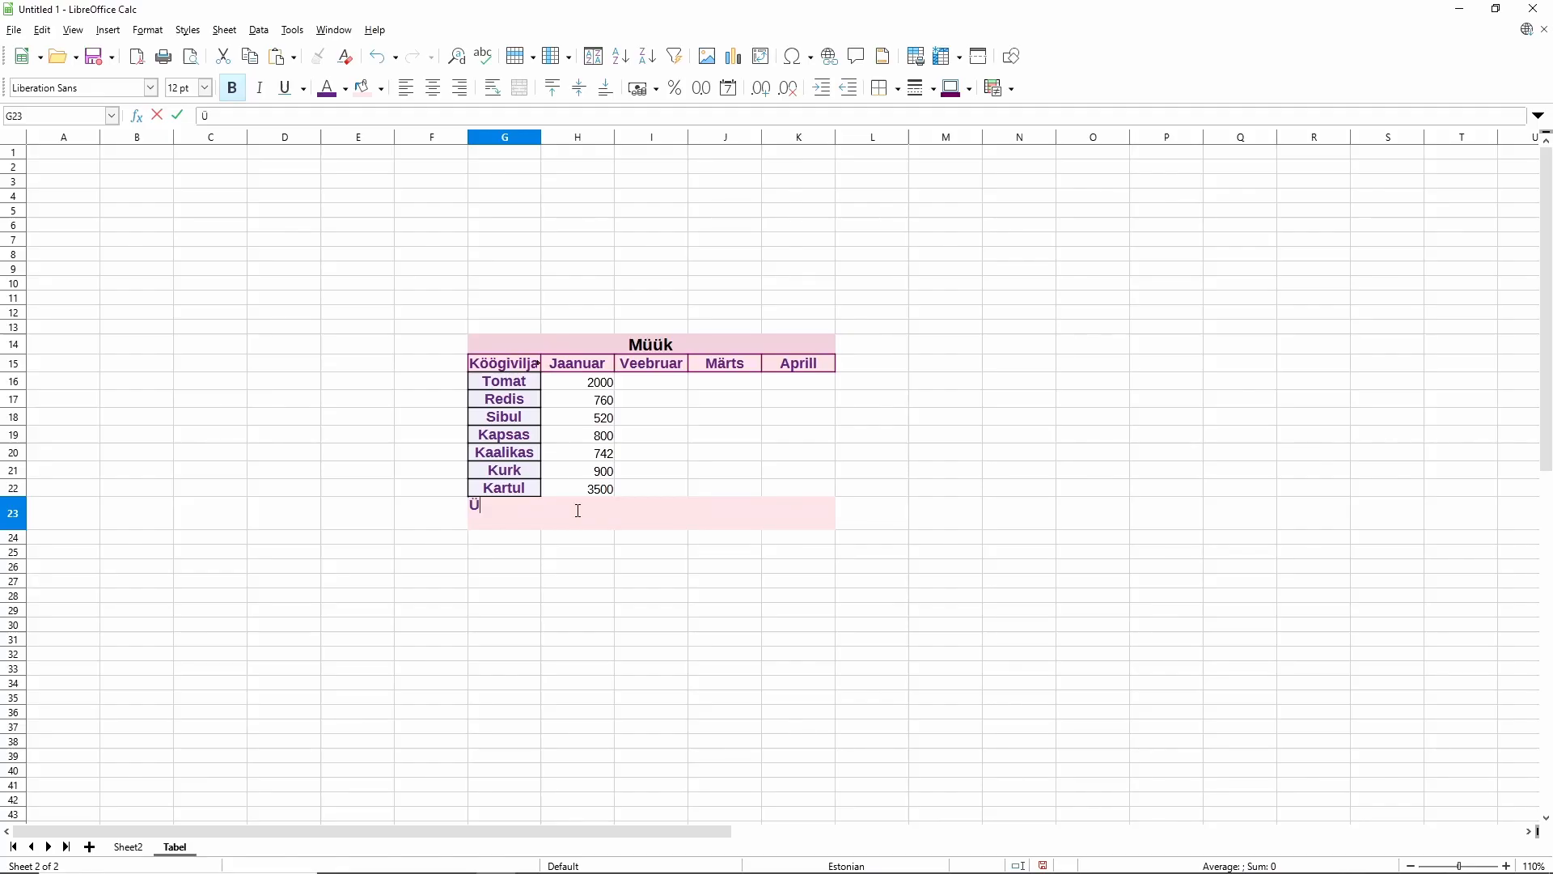
Complete the label in cell G23 as "Ühikuid ühes" with "Kuus kokku:" on a second line in the same cell.
{"action": "type", "text": "hikui"}
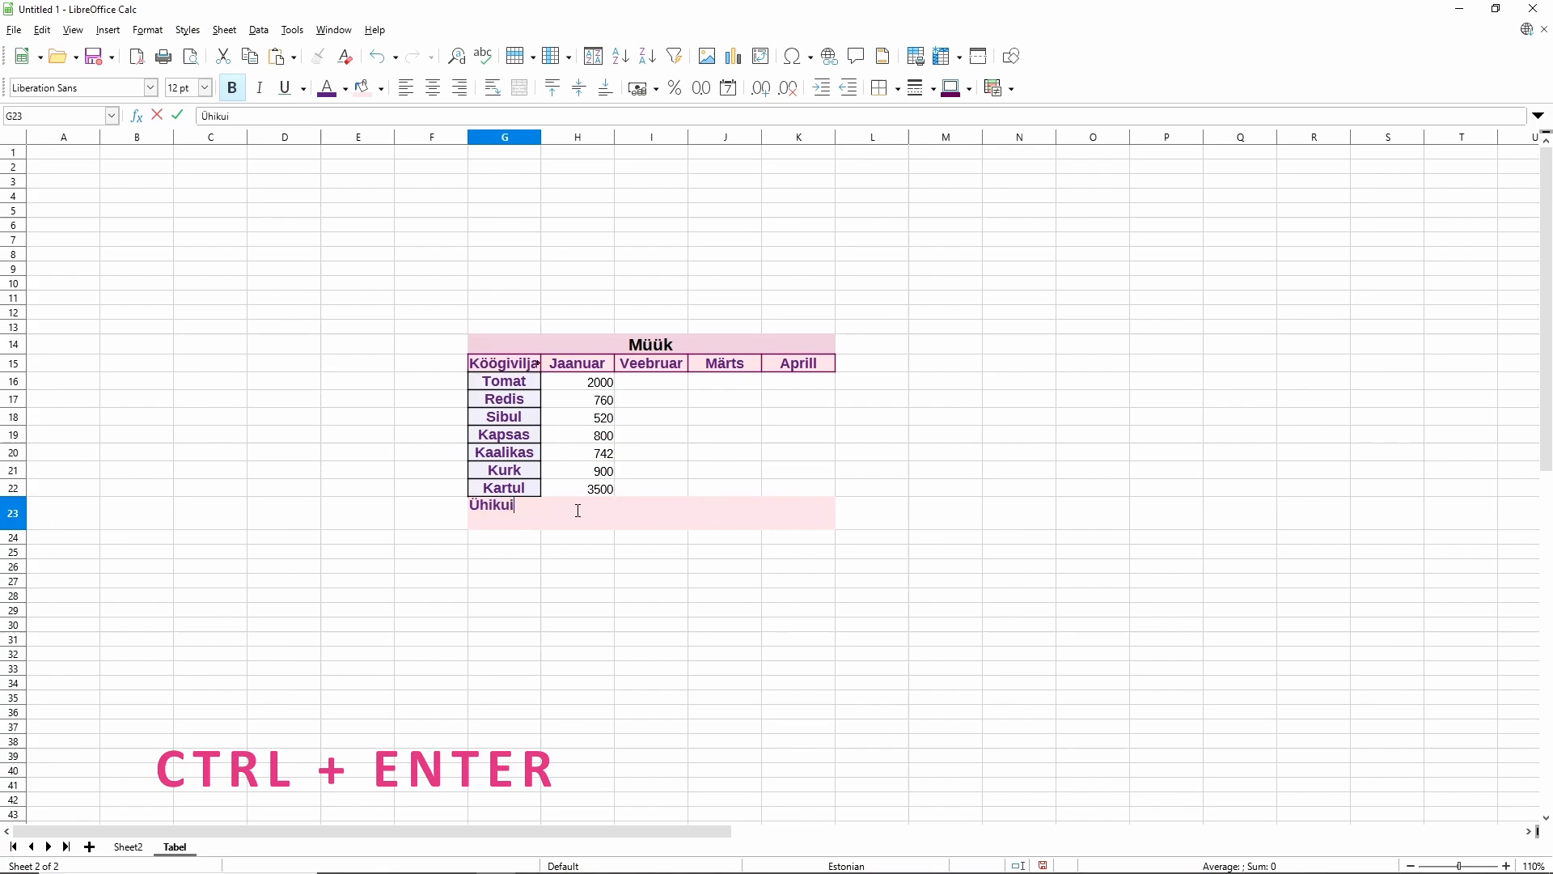
{"action": "type", "text": "d ühes Kuus ko"}
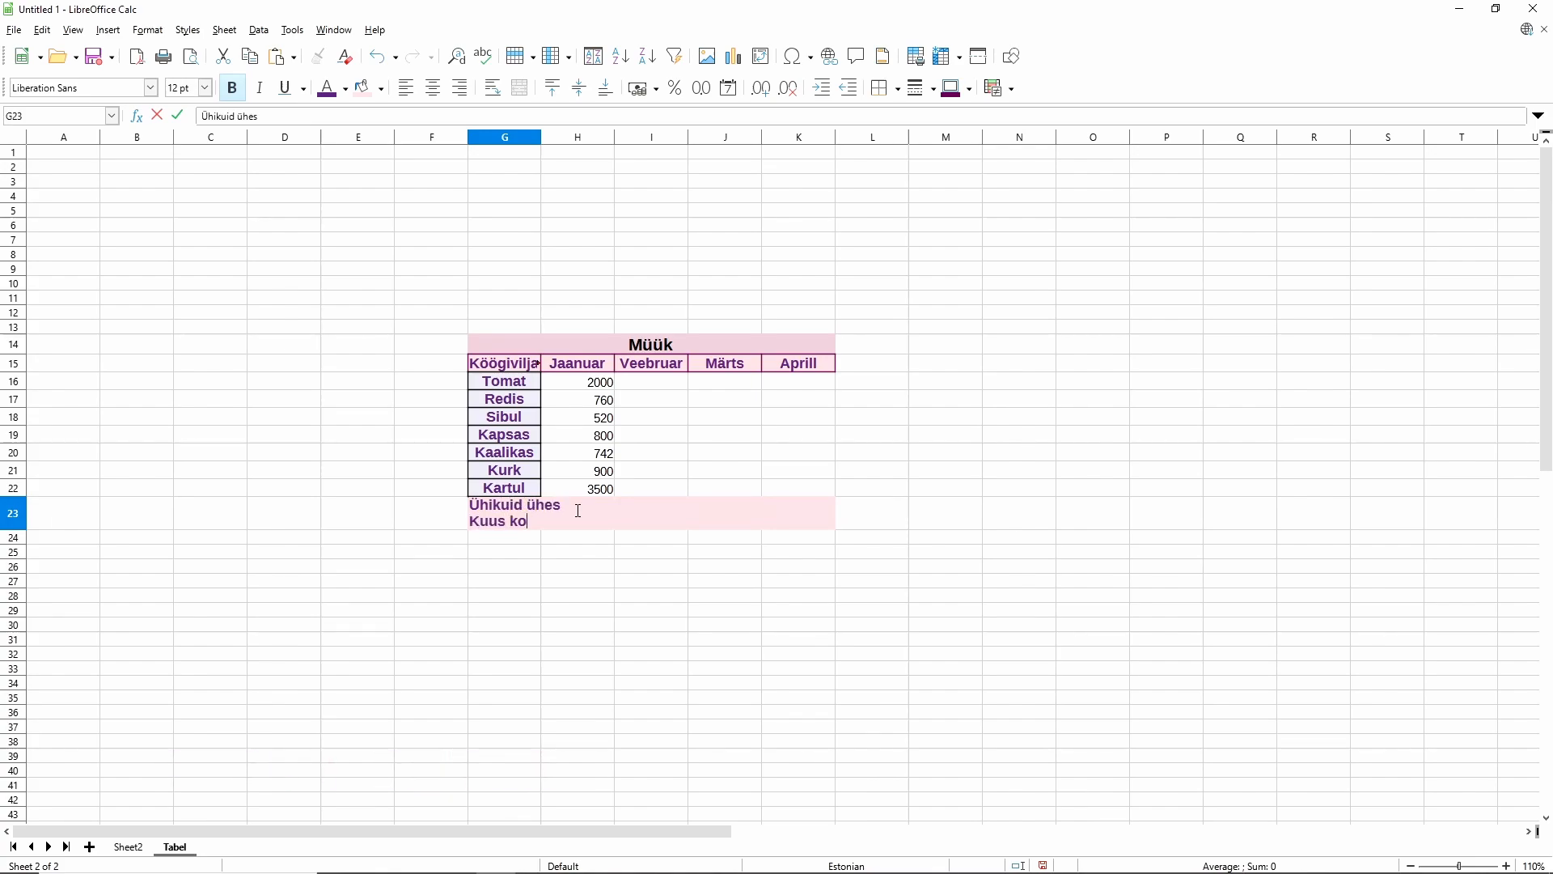
{"action": "type", "text": "kku:"}
{"action": "key", "text": "Tab"}
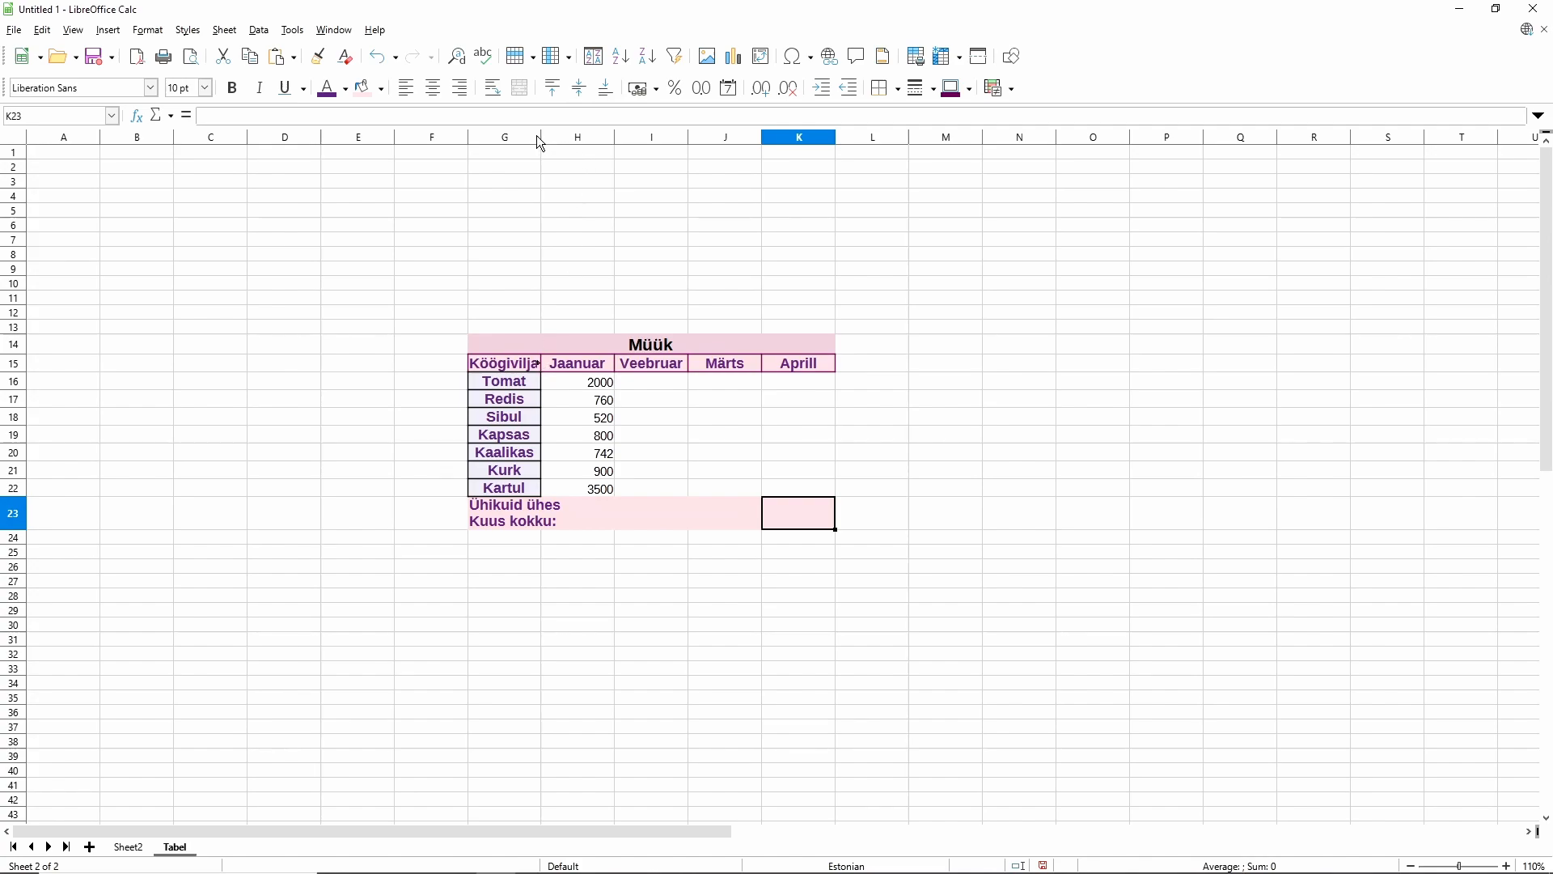
Widen column G so the heading "Köögiviljad" fits within its cell.
{"action": "left_click_drag", "start_coordinate": [538, 137], "coordinate": [555, 138]}
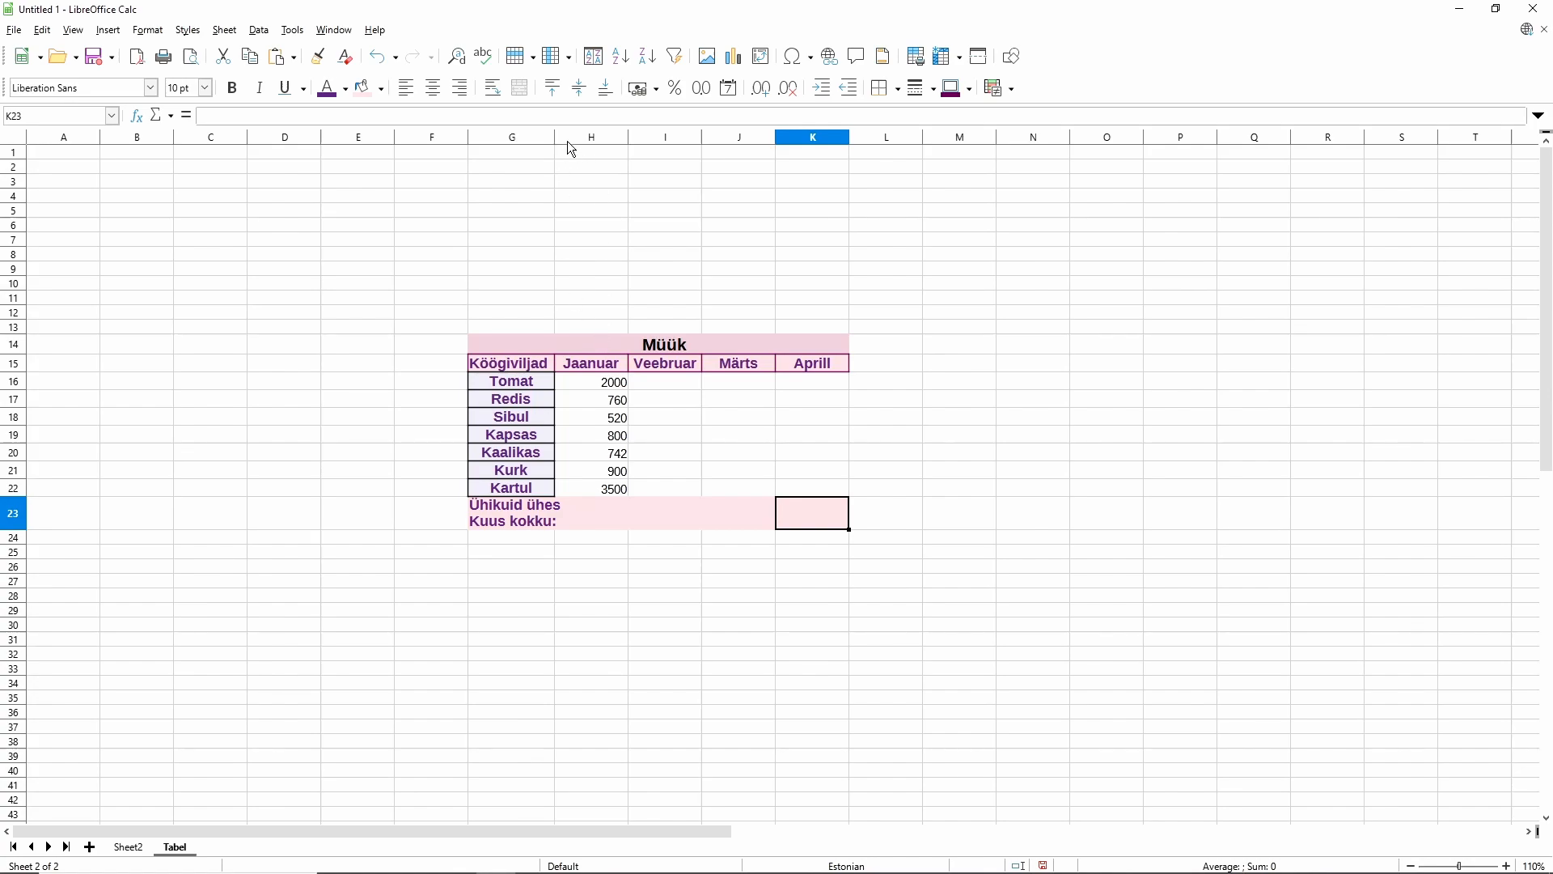
{"action": "mouse_move", "coordinate": [556, 137]}
{"action": "left_mouse_down"}
{"action": "mouse_move", "coordinate": [532, 138]}
{"action": "mouse_move", "coordinate": [551, 137]}
{"action": "left_mouse_up"}
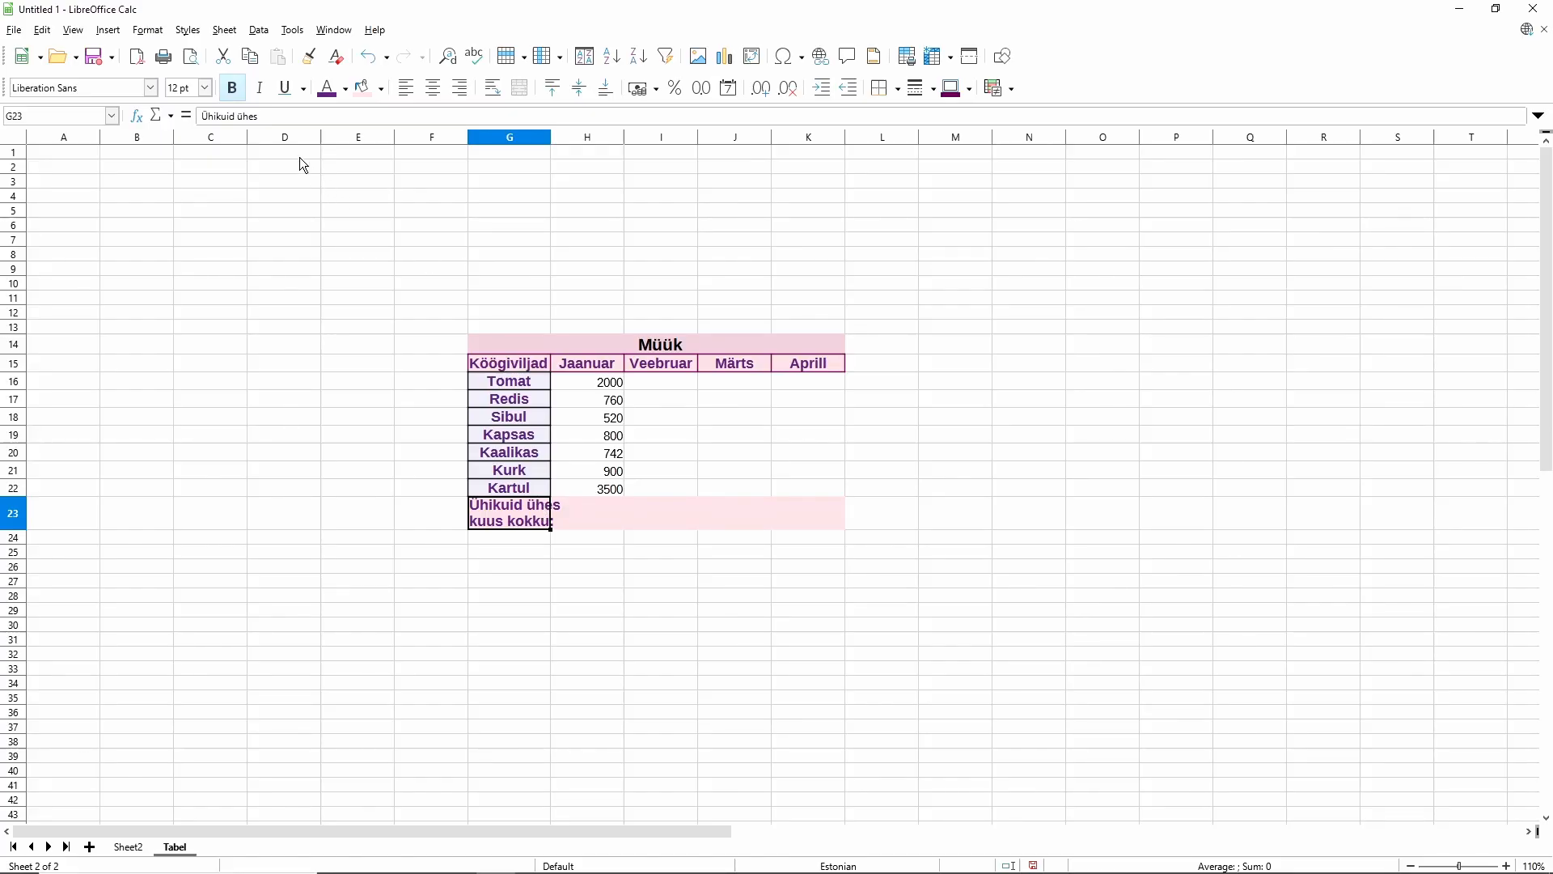
Replace the word "ühes" with "kahes" in the first line of the label in cell G23.
{"action": "left_click", "coordinate": [281, 117]}
{"action": "key", "text": "BackSpace"}
{"action": "key", "text": "BackSpace"}
{"action": "key", "text": "BackSpace"}
{"action": "key", "text": "BackSpace"}
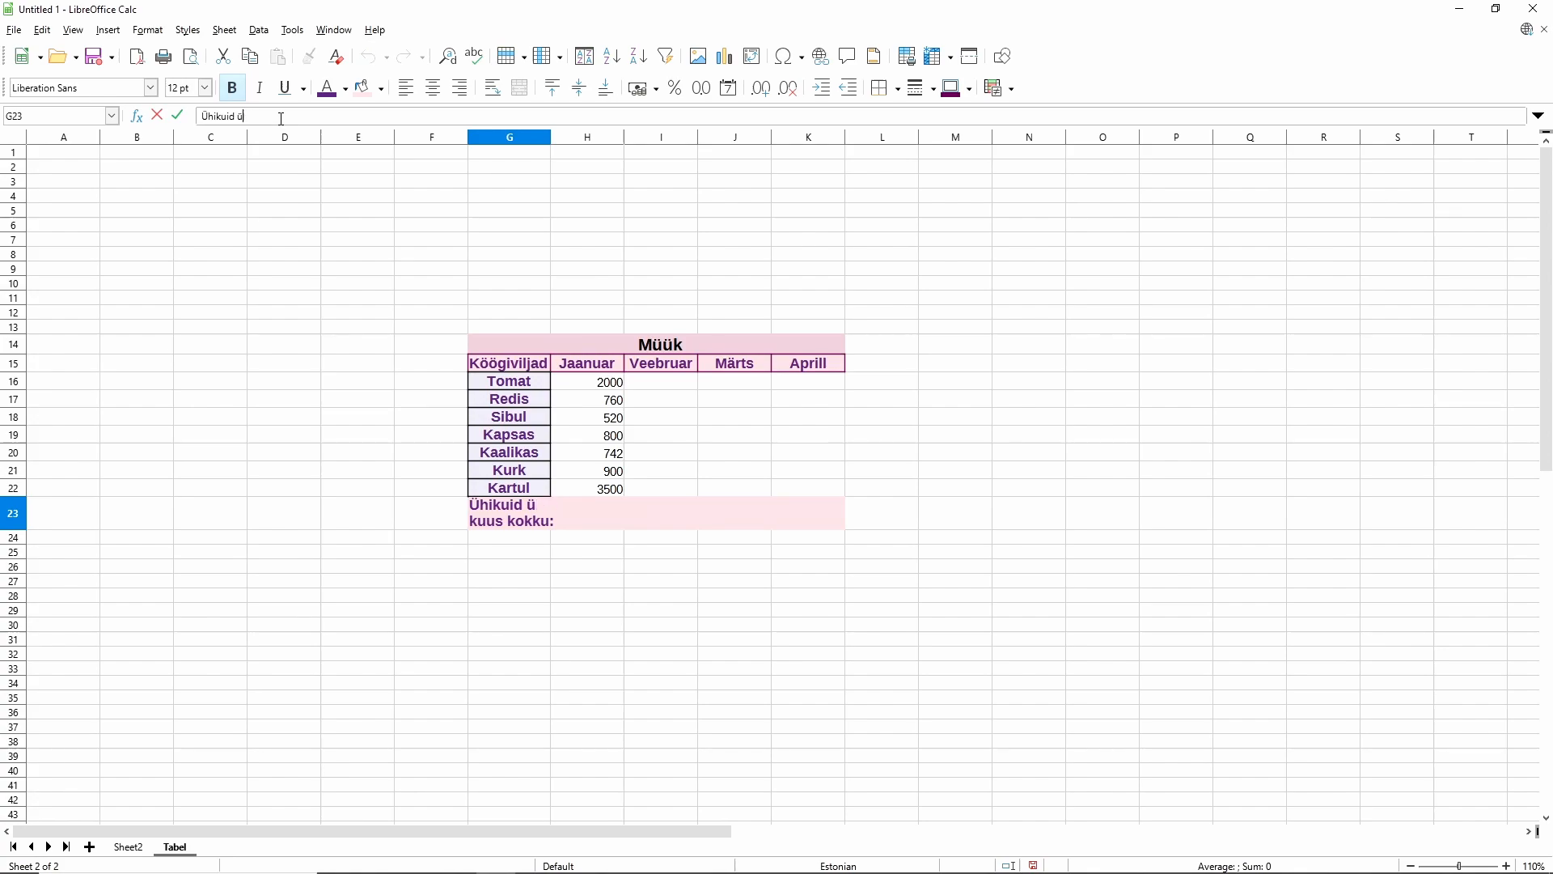
{"action": "type", "text": "kahes"}
Change the word "kahes" in the label of cell G23 back to "ühes" and leave the cell.
{"action": "double_click", "coordinate": [550, 506]}
{"action": "type", "text": "ühes"}
{"action": "left_click", "coordinate": [659, 511]}
{"action": "left_click", "coordinate": [734, 607]}
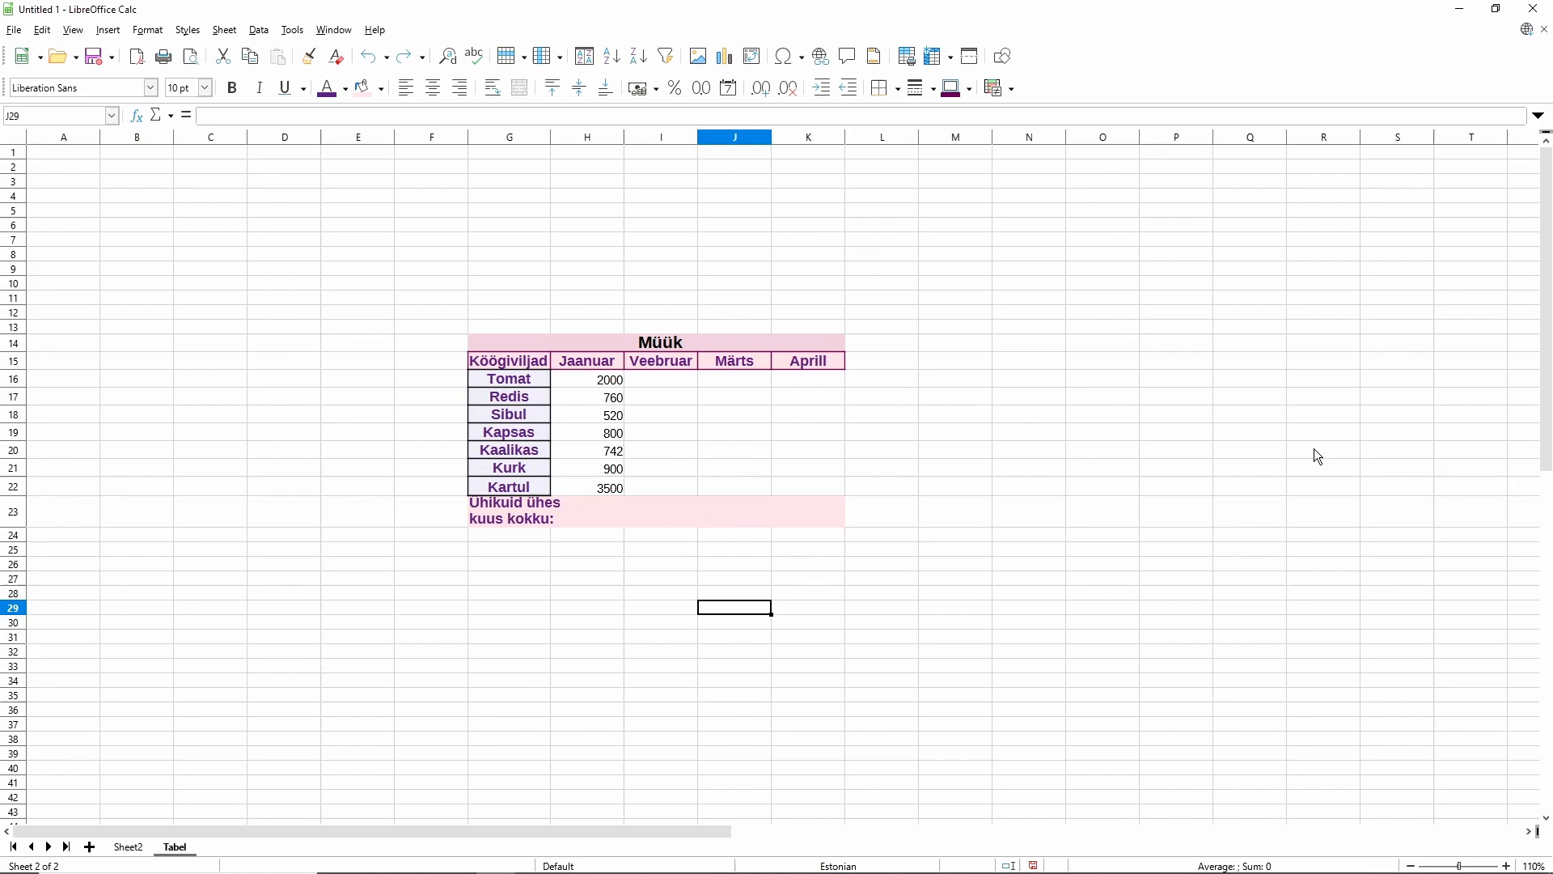
Sort only the vegetable names in G16:G22 in ascending order and re-sort them in descending order, using the current selection.
{"action": "left_click_drag", "start_coordinate": [495, 381], "coordinate": [502, 485]}
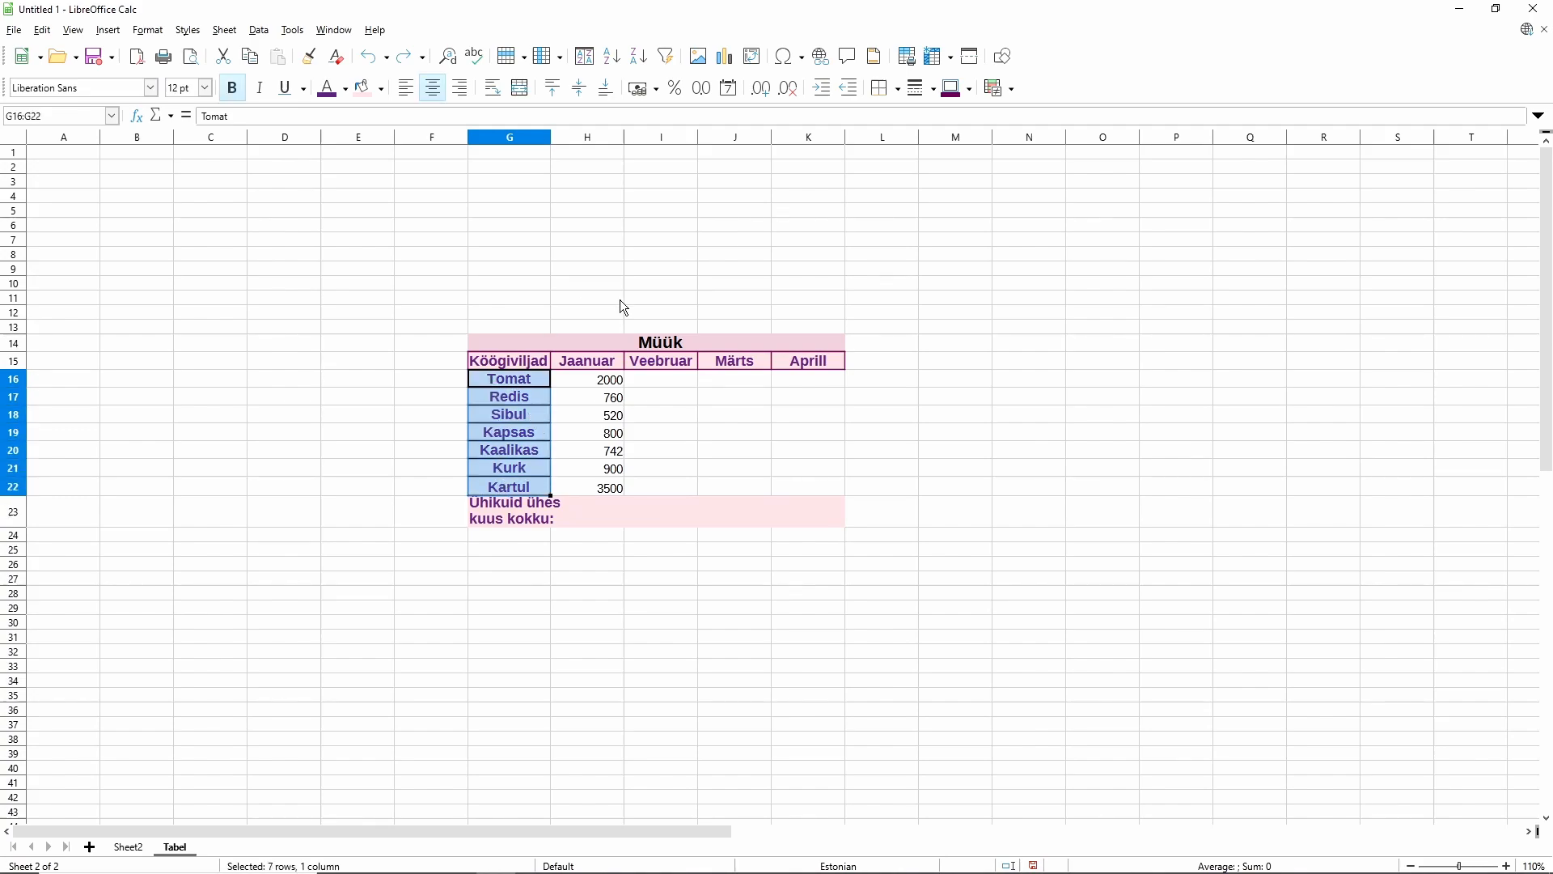
{"action": "left_click", "coordinate": [613, 57]}
{"action": "left_click", "coordinate": [806, 402]}
{"action": "left_click", "coordinate": [638, 61]}
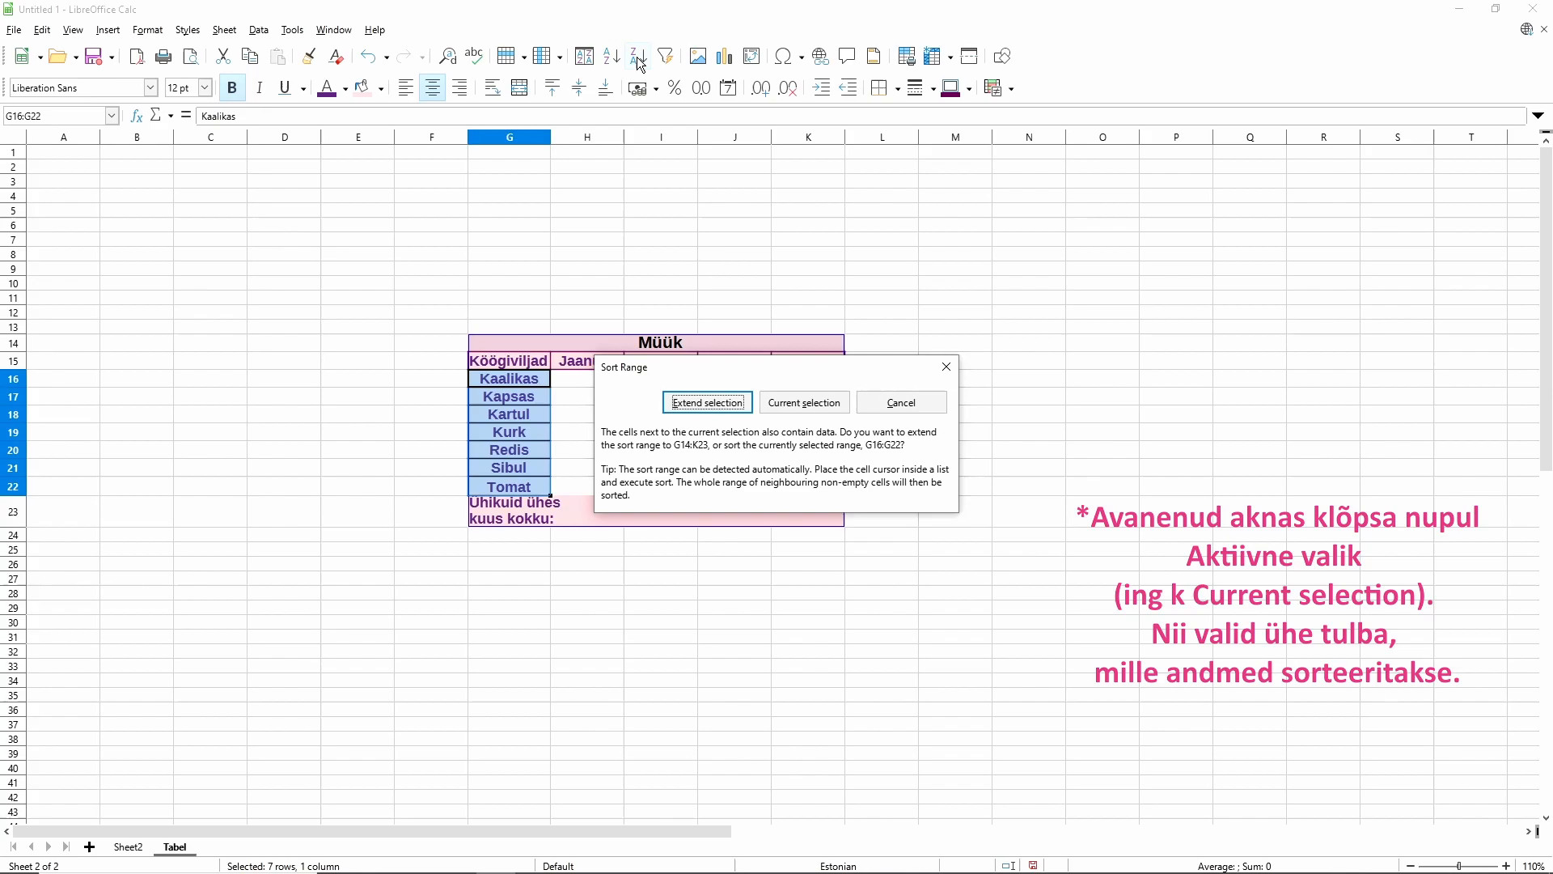
{"action": "left_click", "coordinate": [830, 396]}
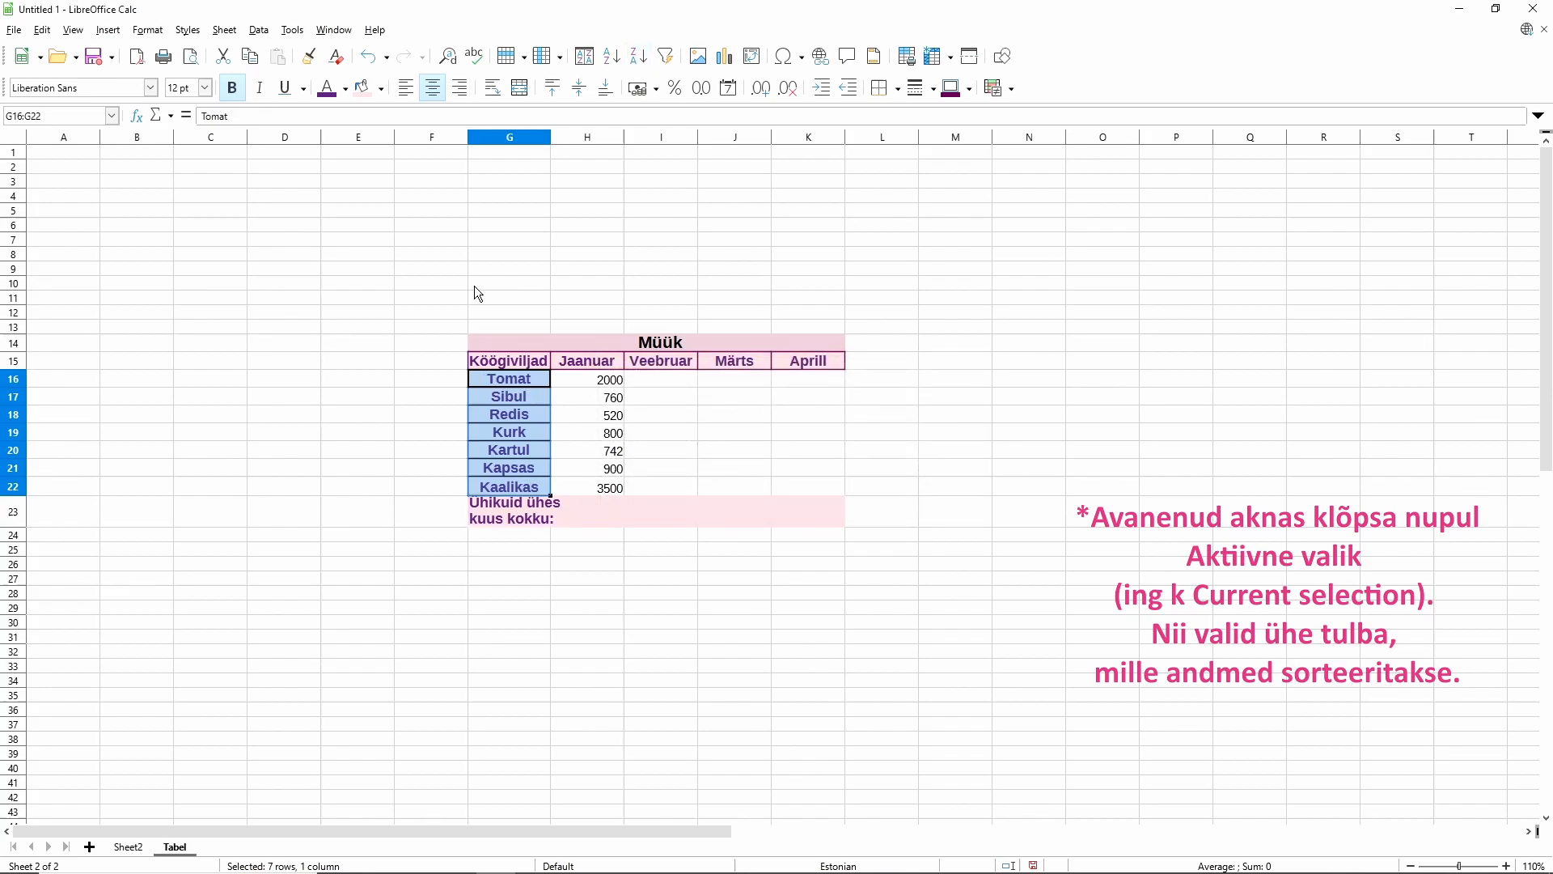
Reselect the vegetable names in G16:G22 and sort just the current selection in ascending order.
{"action": "left_click", "coordinate": [432, 268]}
{"action": "left_click_drag", "start_coordinate": [508, 378], "coordinate": [503, 486]}
{"action": "left_click", "coordinate": [258, 34]}
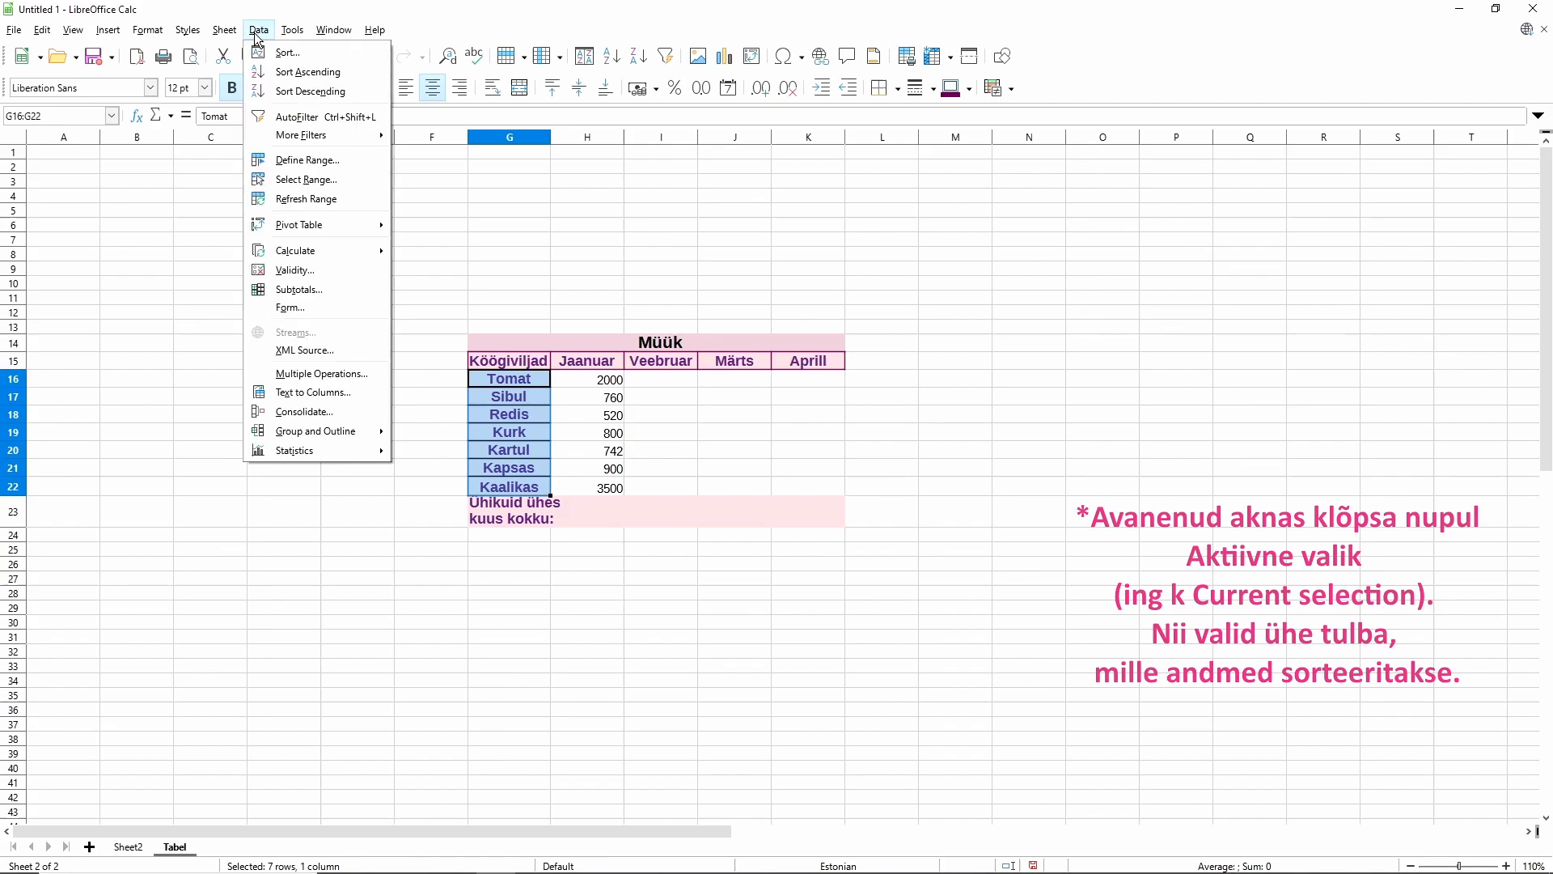
{"action": "left_click", "coordinate": [308, 72]}
{"action": "left_click", "coordinate": [801, 401]}
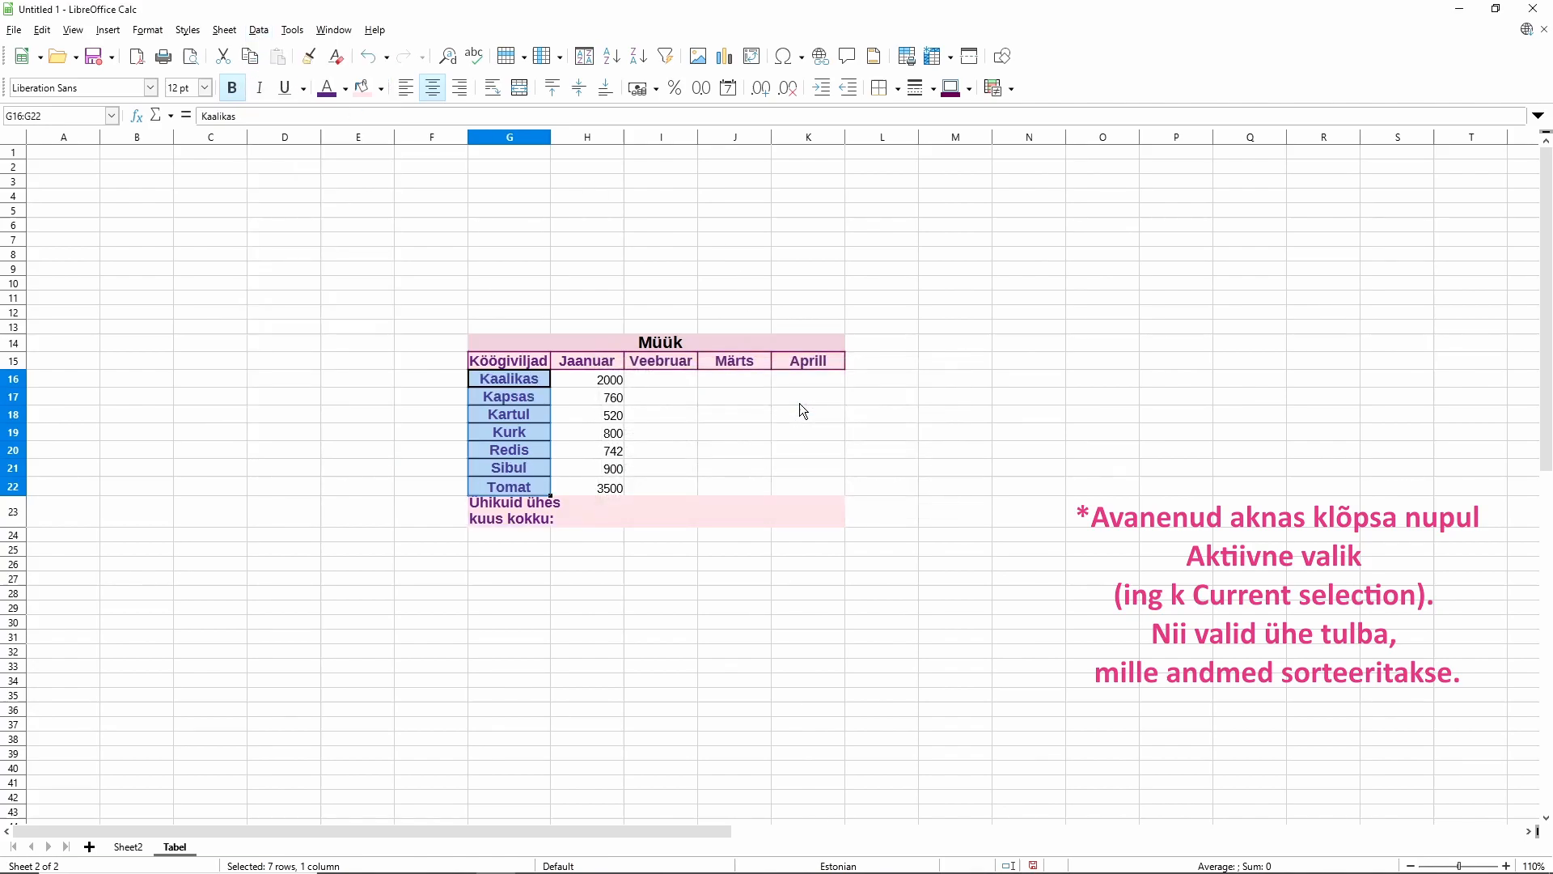
Sort just the vegetable names in G16:G22 in descending order and undo the sorting of the names.
{"action": "left_click", "coordinate": [259, 30]}
{"action": "left_click", "coordinate": [289, 93]}
{"action": "left_click", "coordinate": [797, 403]}
{"action": "left_click", "coordinate": [923, 522]}
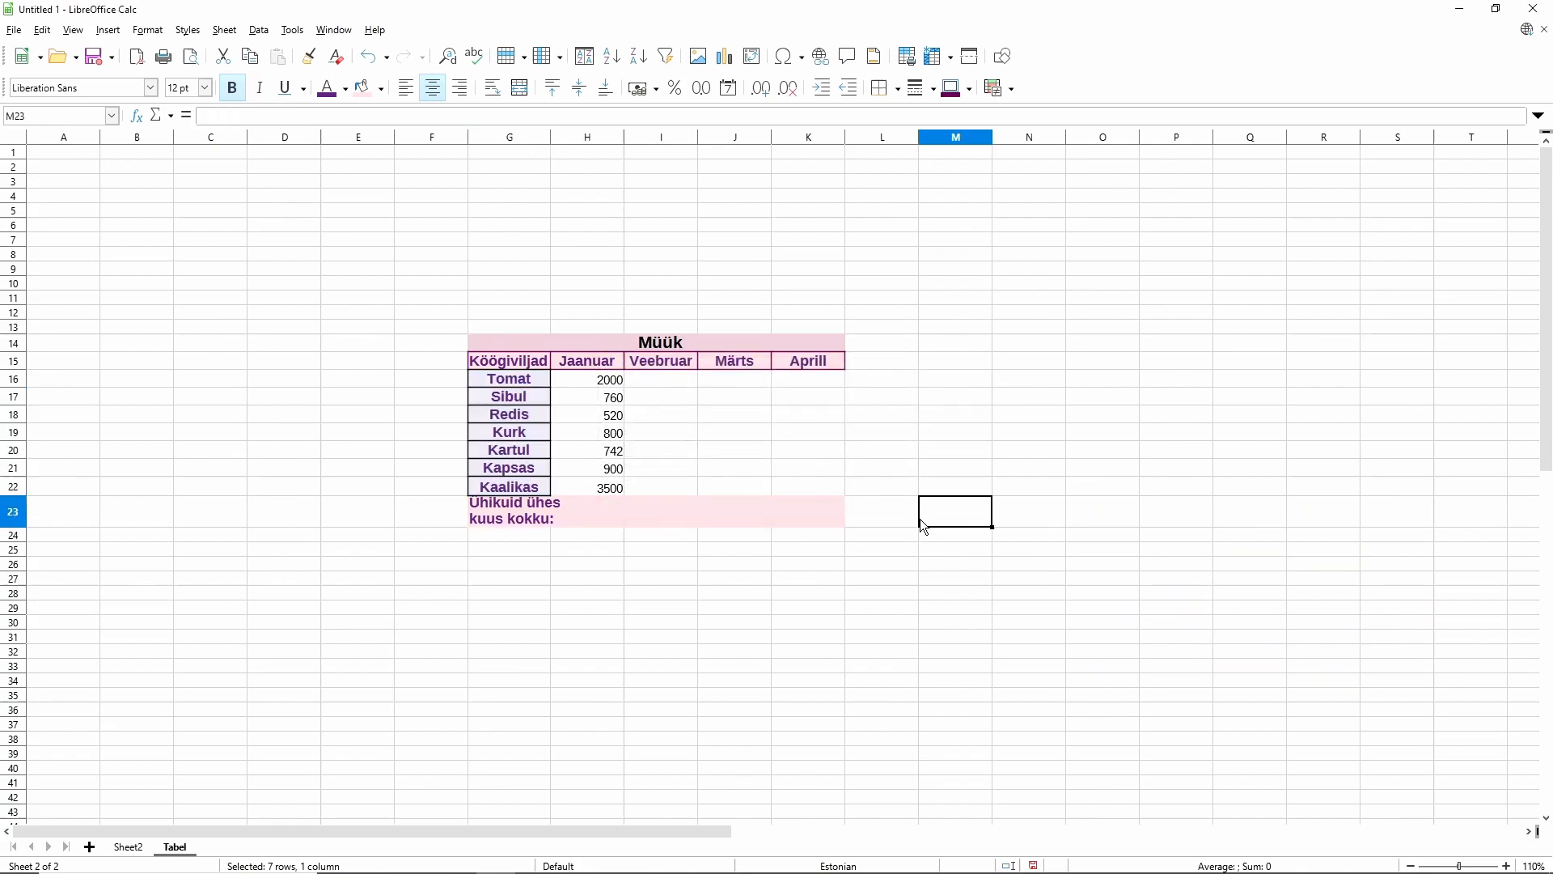
{"action": "key", "text": "ctrl+z"}
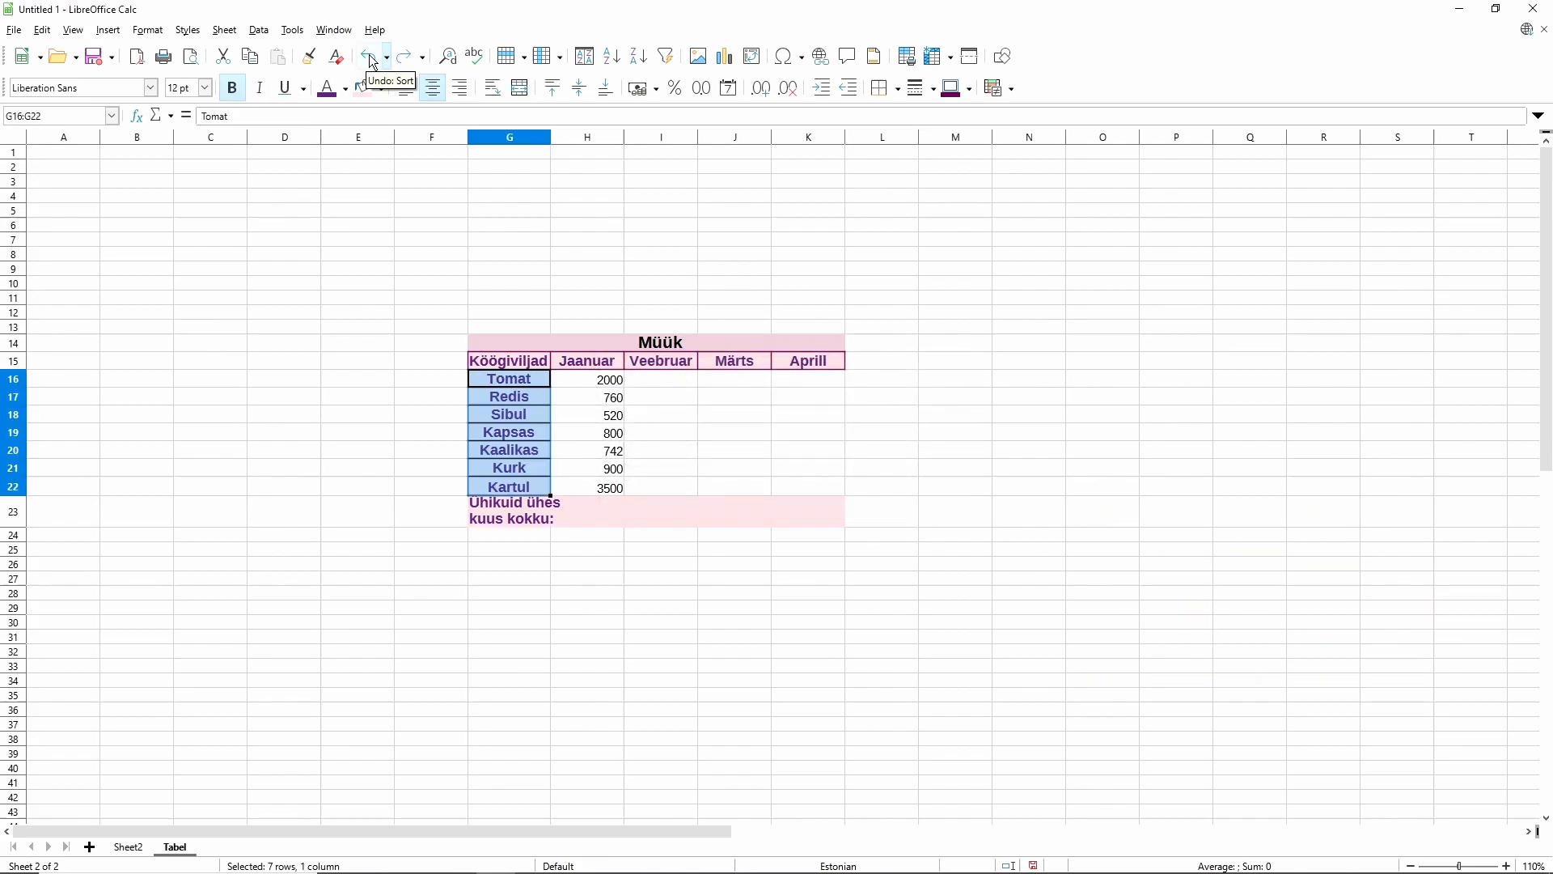
Sort the range G16:H22 with Column H descending as first key and Column G descending as second key.
{"action": "left_click", "coordinate": [710, 413]}
{"action": "left_click_drag", "start_coordinate": [503, 382], "coordinate": [599, 491]}
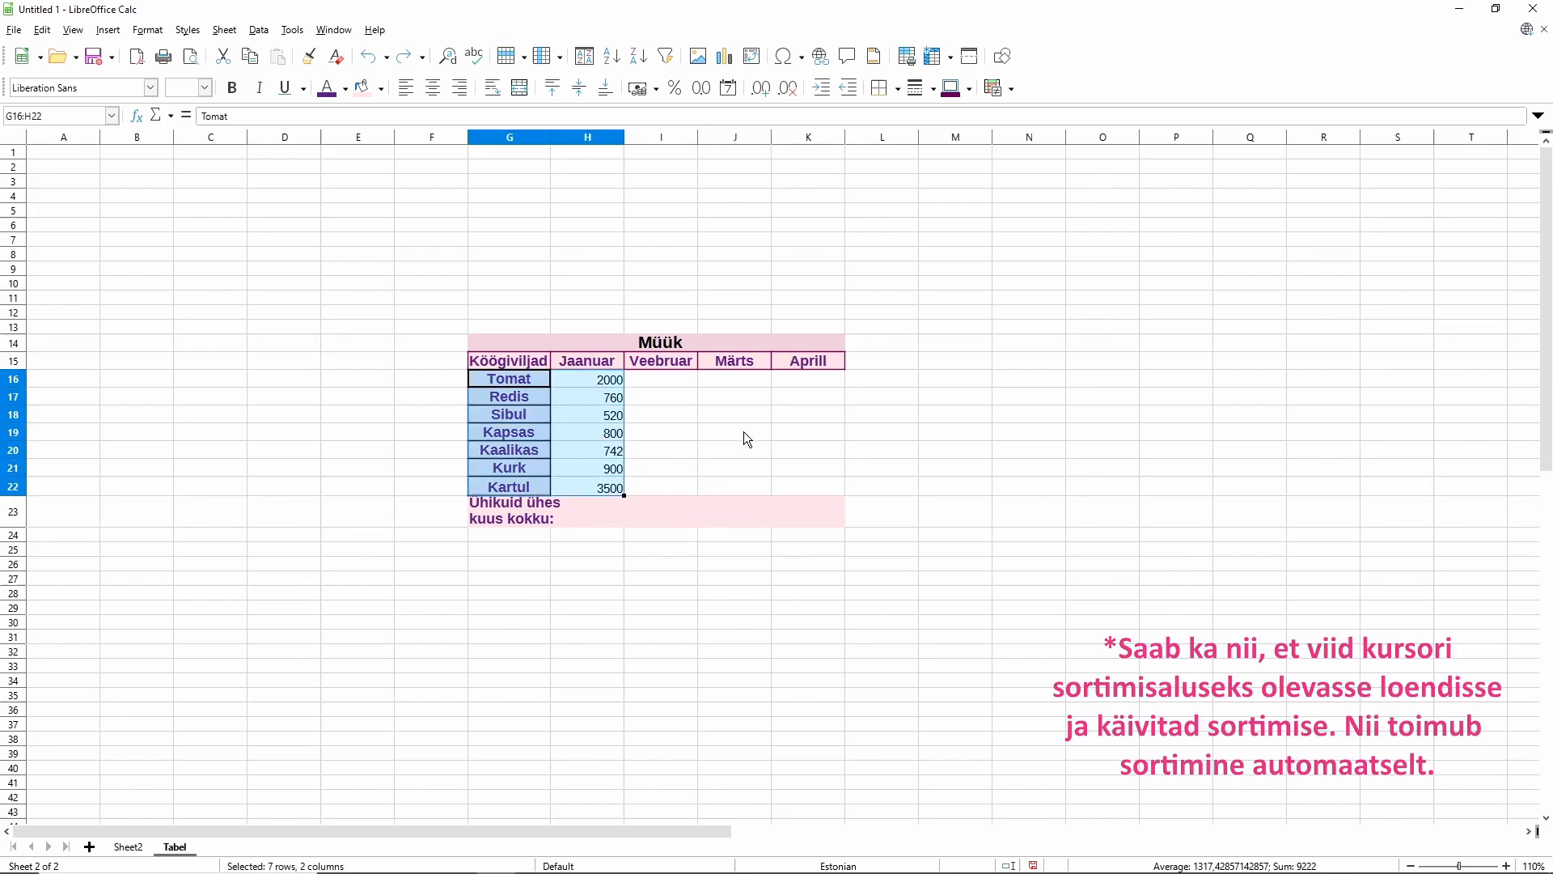
{"action": "left_click", "coordinate": [584, 56]}
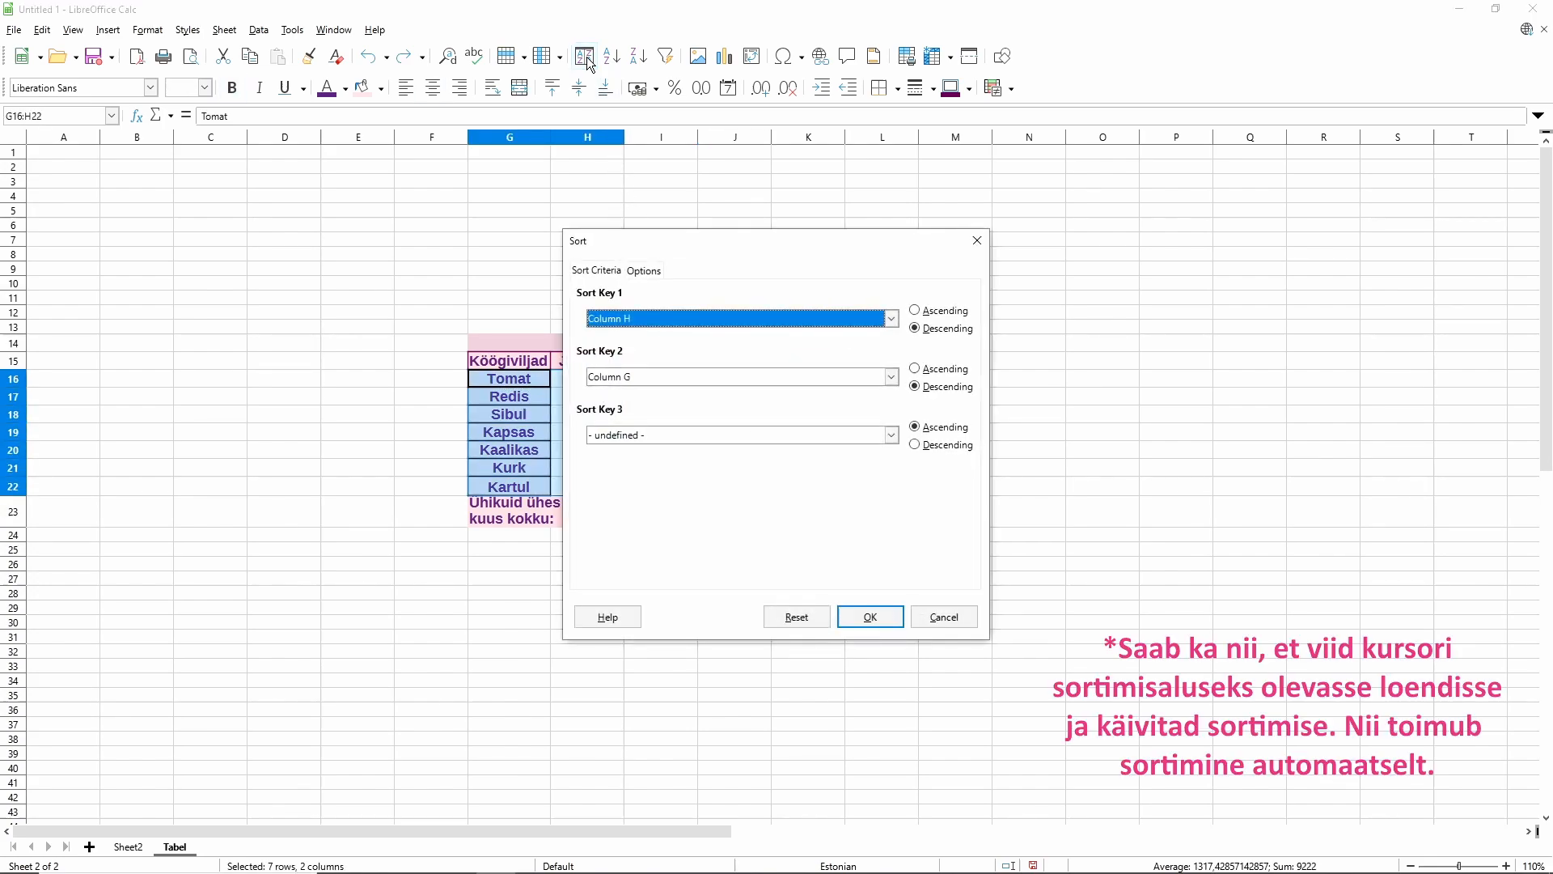
{"action": "left_click_drag", "start_coordinate": [726, 245], "coordinate": [998, 227]}
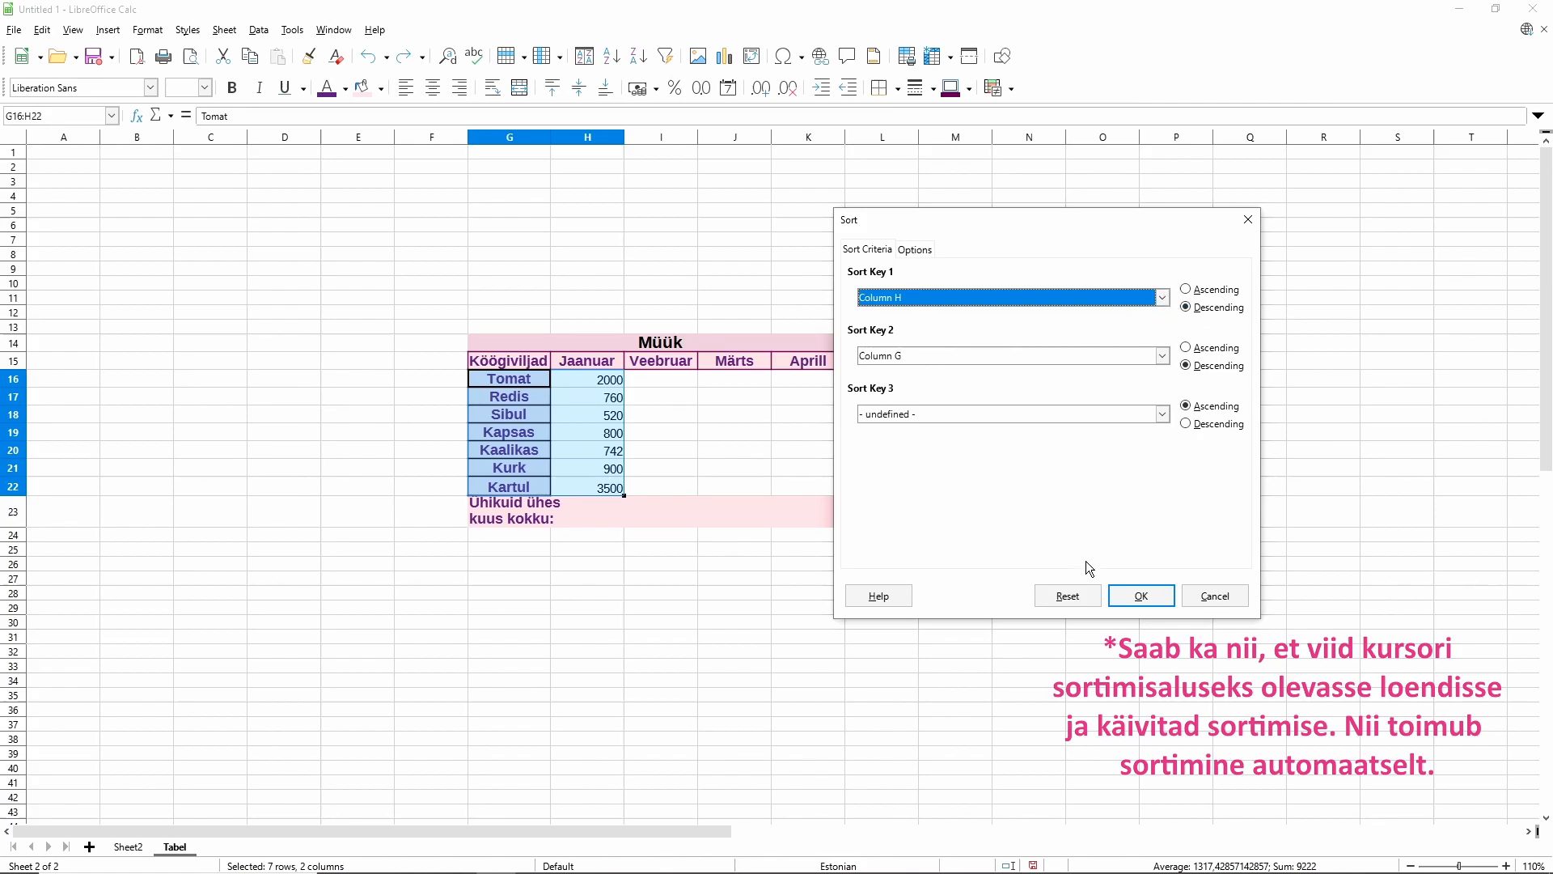
{"action": "left_click", "coordinate": [1138, 595]}
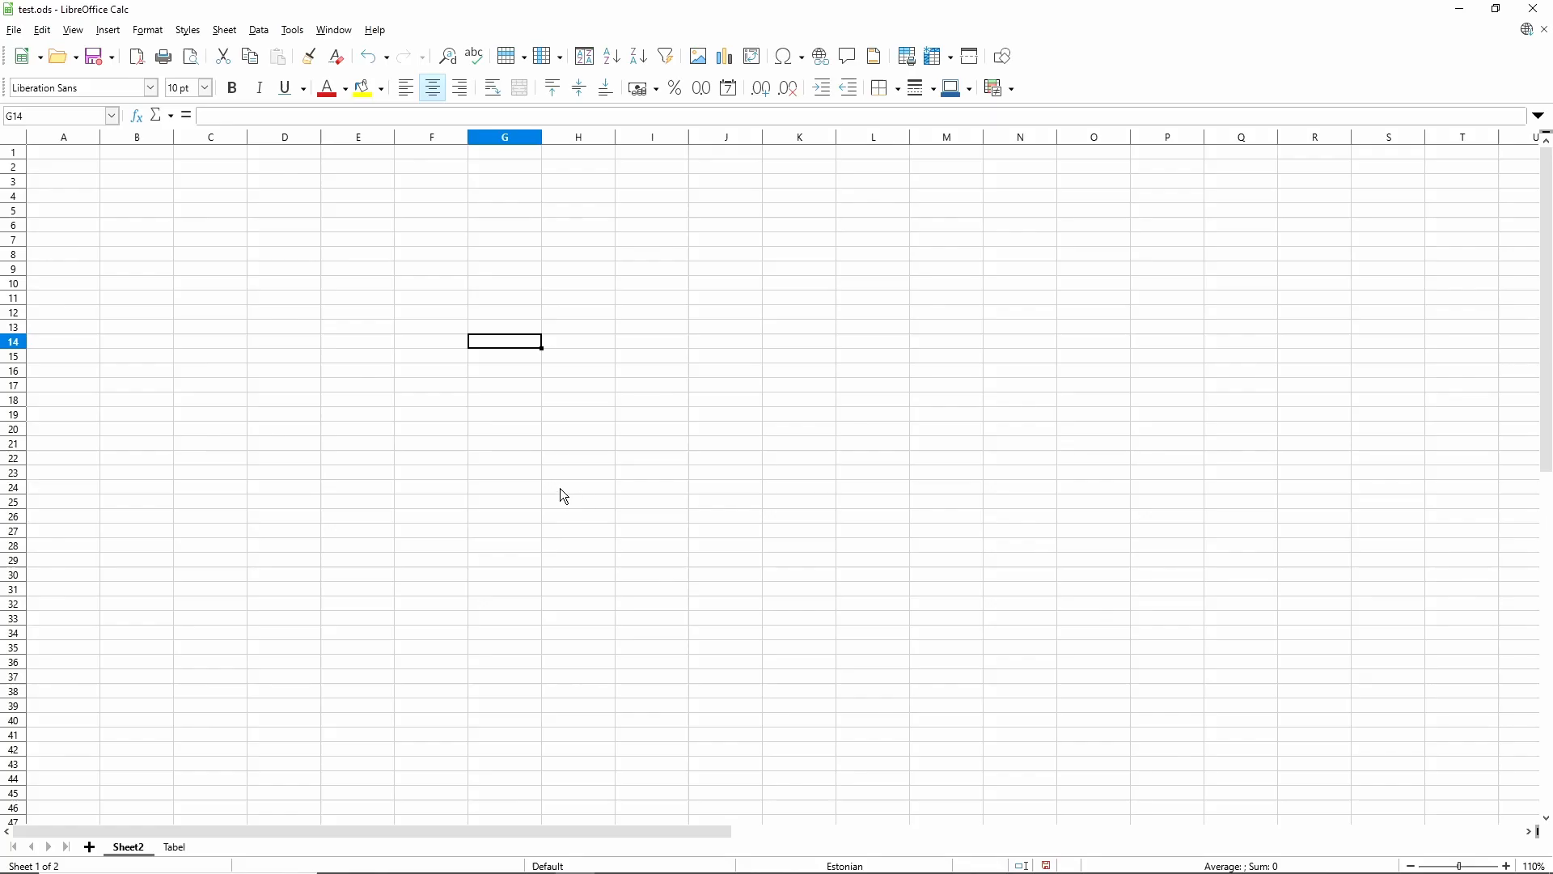
Enter the values 5, 1/2 and 3,6 in cells G14, G15 and G16 of Sheet2.
{"action": "type", "text": "5"}
{"action": "key", "text": "Return"}
{"action": "type", "text": "1/2"}
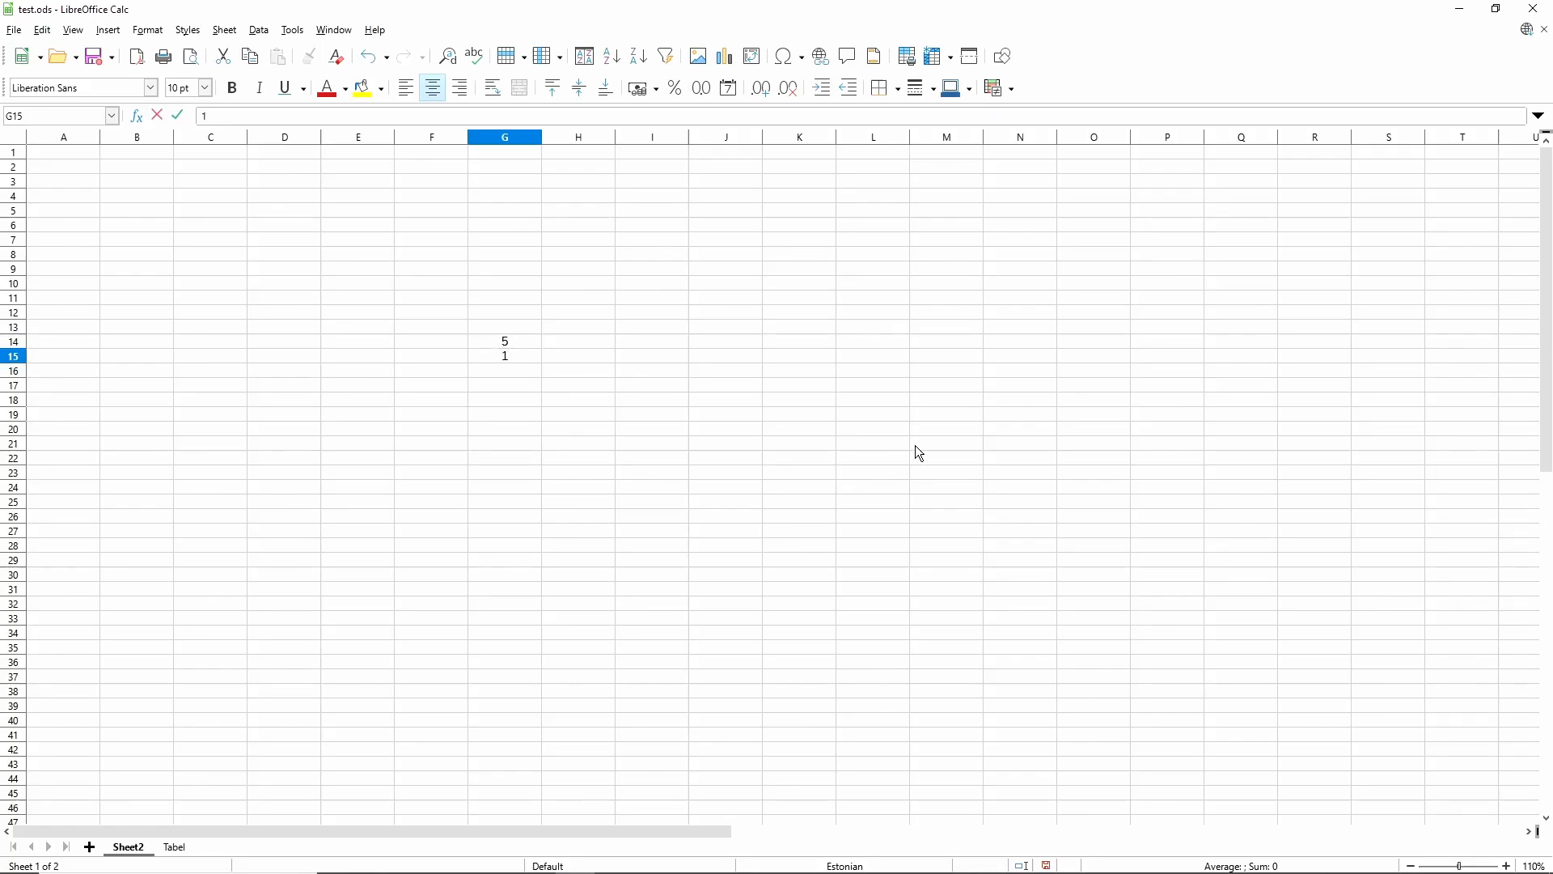
{"action": "key", "text": "Return"}
{"action": "type", "text": "3,6"}
{"action": "key", "text": "Return"}
Enter 6% in cell G17 and 5 in cell G18, formatting G18 as euro currency.
{"action": "type", "text": "6"}
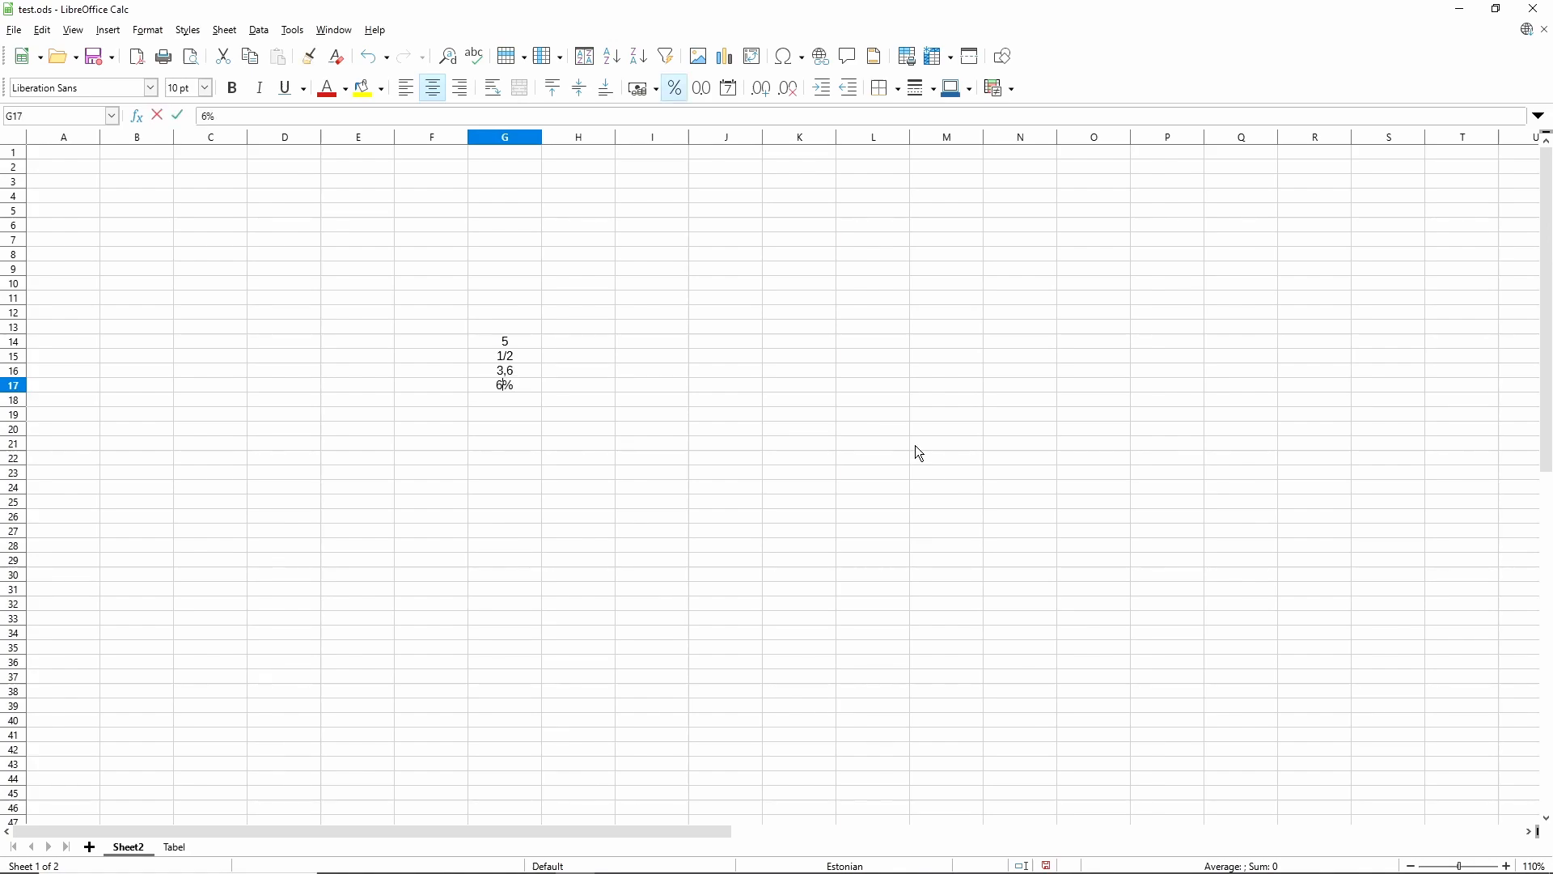
{"action": "key", "text": "Return"}
{"action": "type", "text": "5"}
{"action": "left_click", "coordinate": [637, 89]}
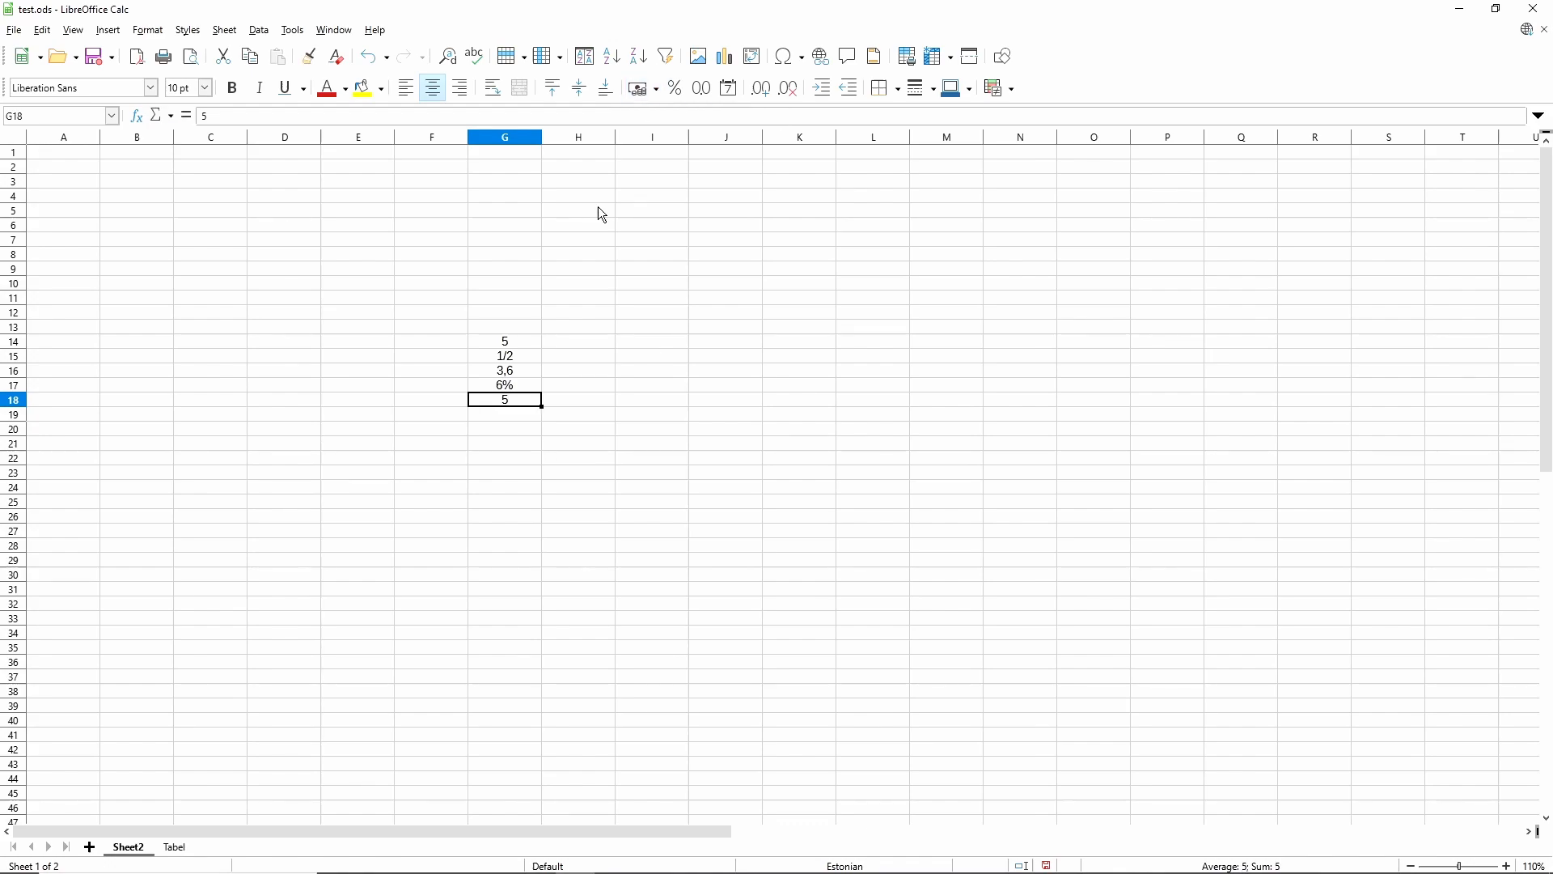
Enter the date 27.01.2022 in cell G19 and the time 8:00 in cell G20, both centred.
{"action": "left_click", "coordinate": [503, 414]}
{"action": "type", "text": "27"}
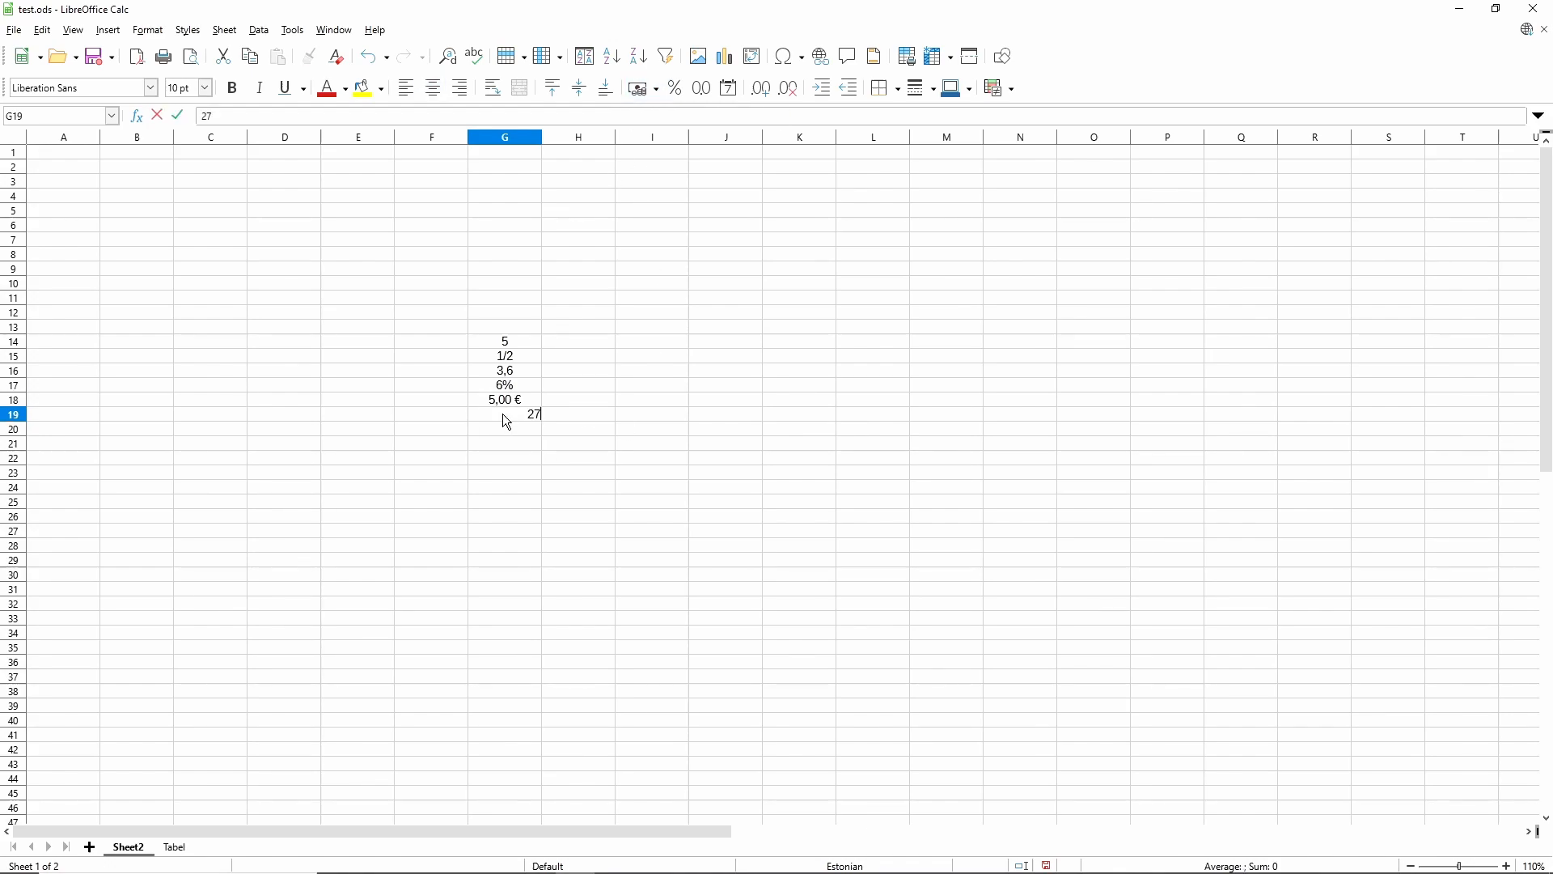
{"action": "type", "text": ".01.2022"}
{"action": "key", "text": "Return"}
{"action": "type", "text": "8:00"}
{"action": "key", "text": "ctrl+e"}
{"action": "left_click", "coordinate": [502, 421]}
Enter the weights "0,200 g" in cell G22 and "1,500 kg" in cell G23.
{"action": "left_click", "coordinate": [516, 457]}
{"action": "type", "text": "0"}
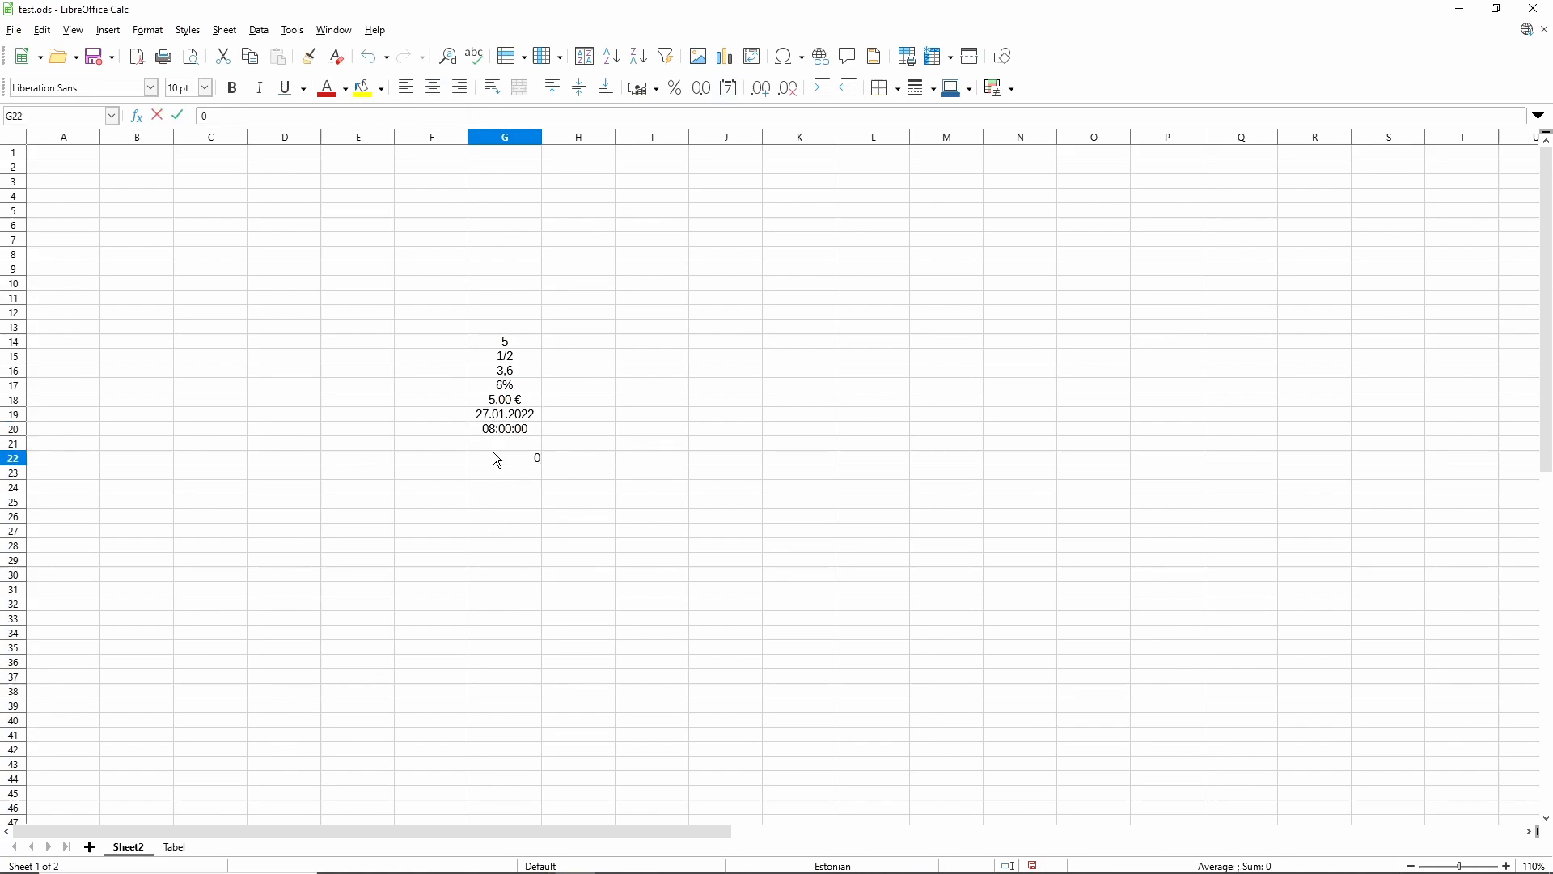
{"action": "type", "text": ",200 kg"}
{"action": "key", "text": "Return"}
{"action": "type", "text": "1,500 kg"}
{"action": "key", "text": "ctrl+l"}
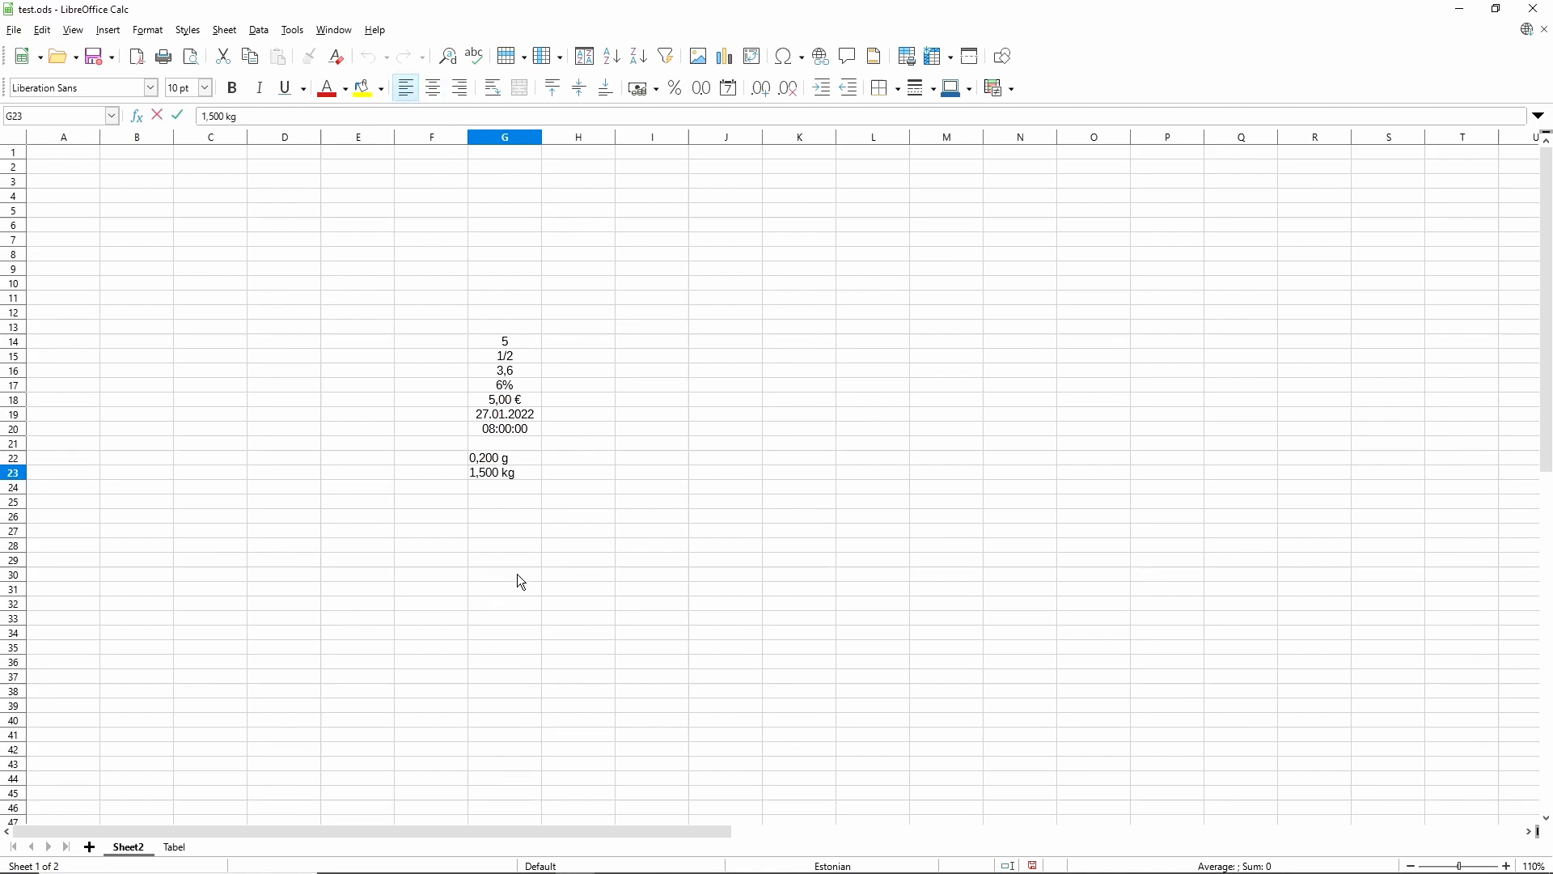
Enter the fractions "1 1/2" in cell G25 and "0 1/2" in the cell below it.
{"action": "left_click", "coordinate": [490, 503]}
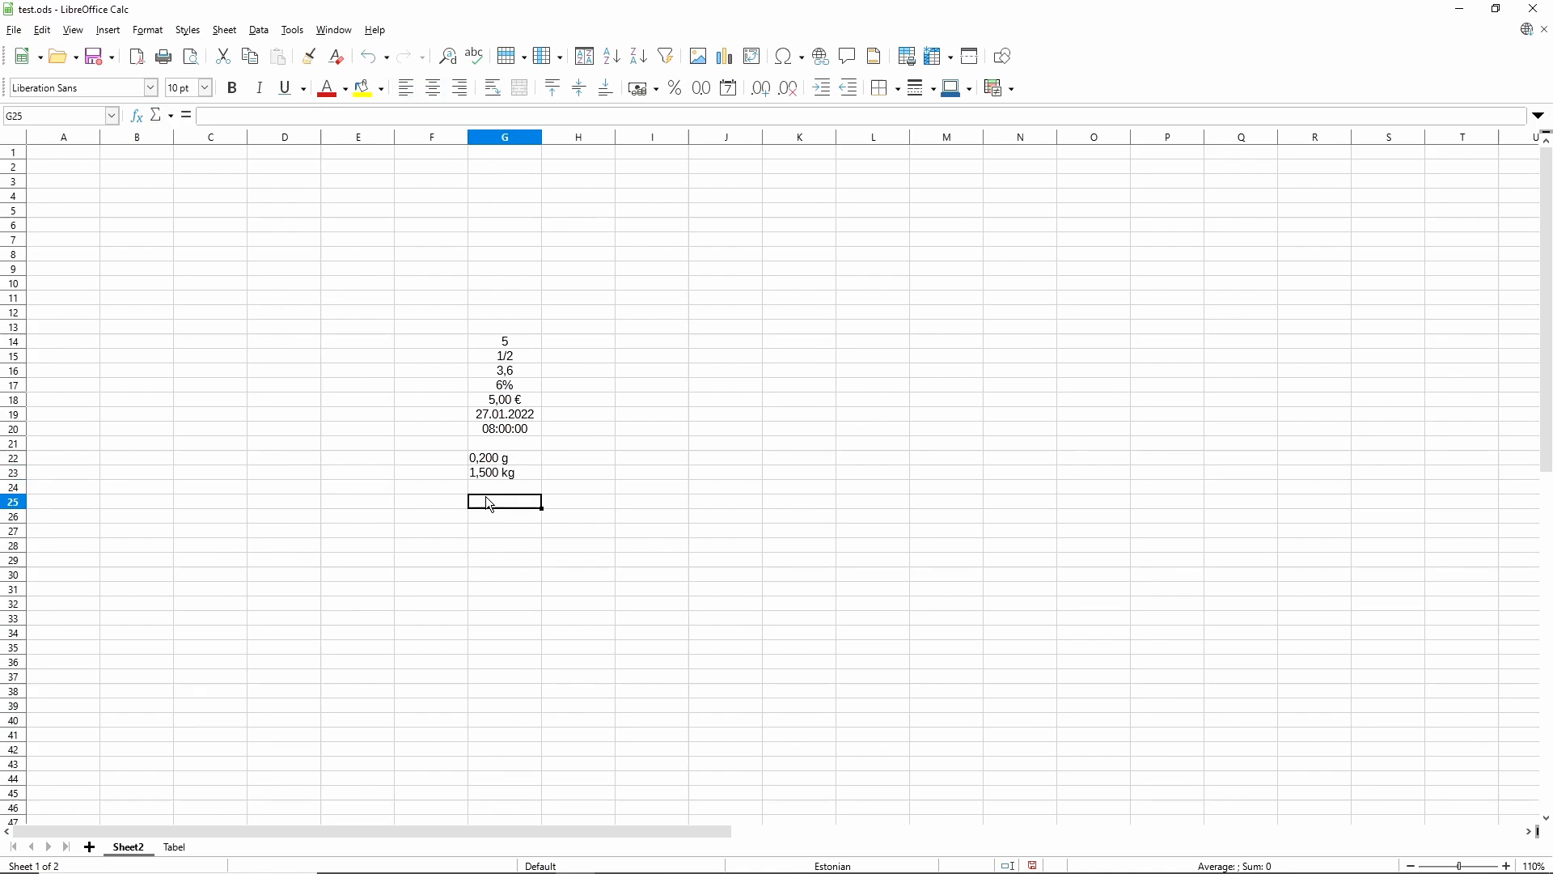
{"action": "type", "text": "1 1/2"}
{"action": "key", "text": "Return"}
{"action": "type", "text": "0 1/2"}
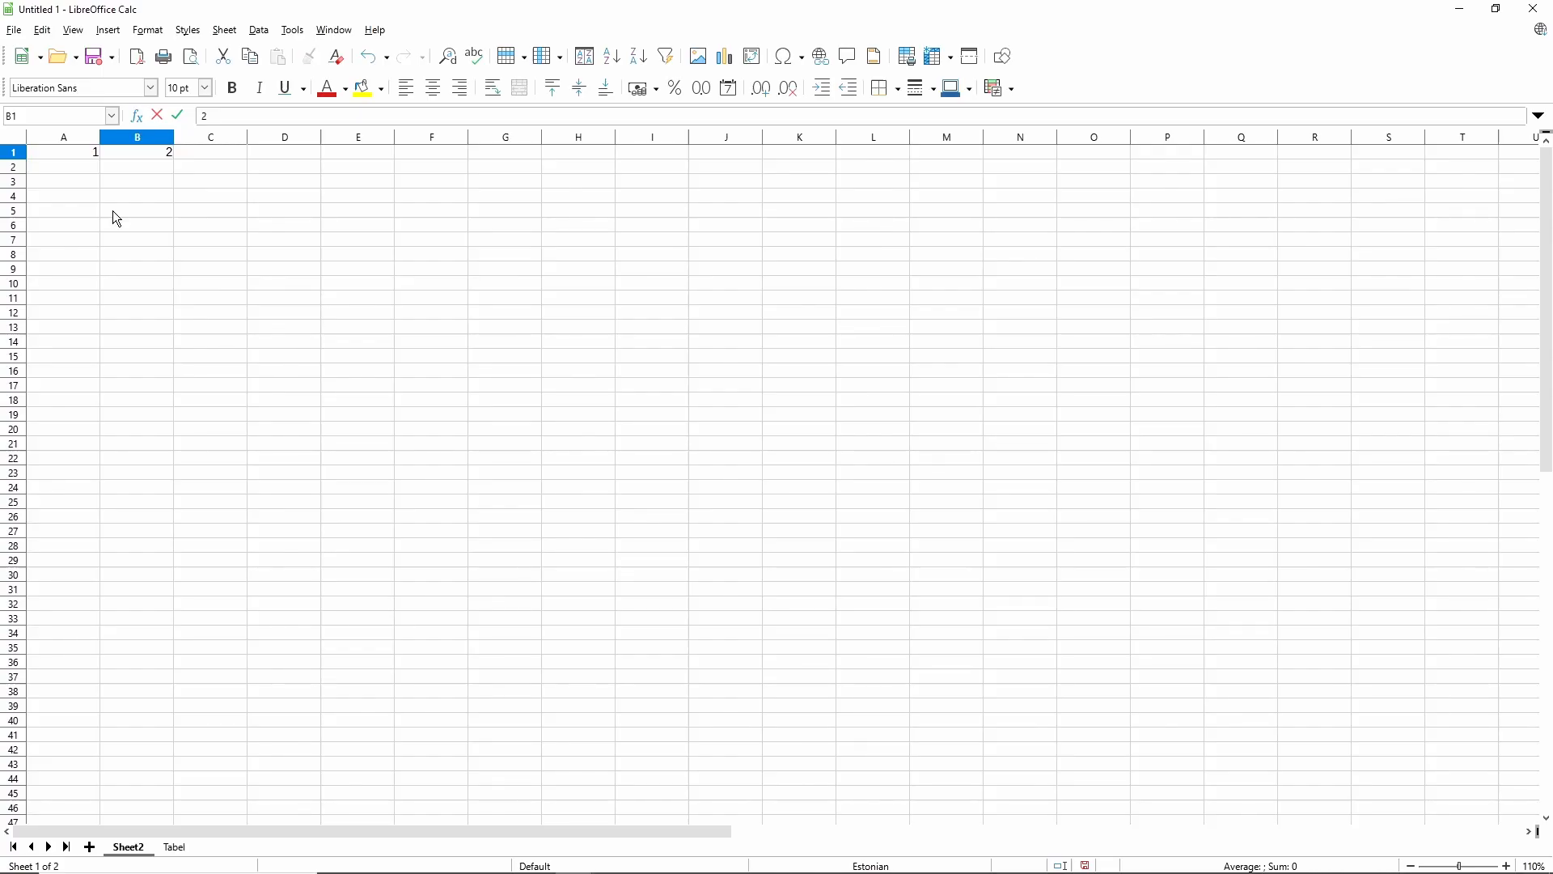
Accept the 2 in cell B1 and enter the formula =A1+B1 in cell C1.
{"action": "key", "text": "Tab"}
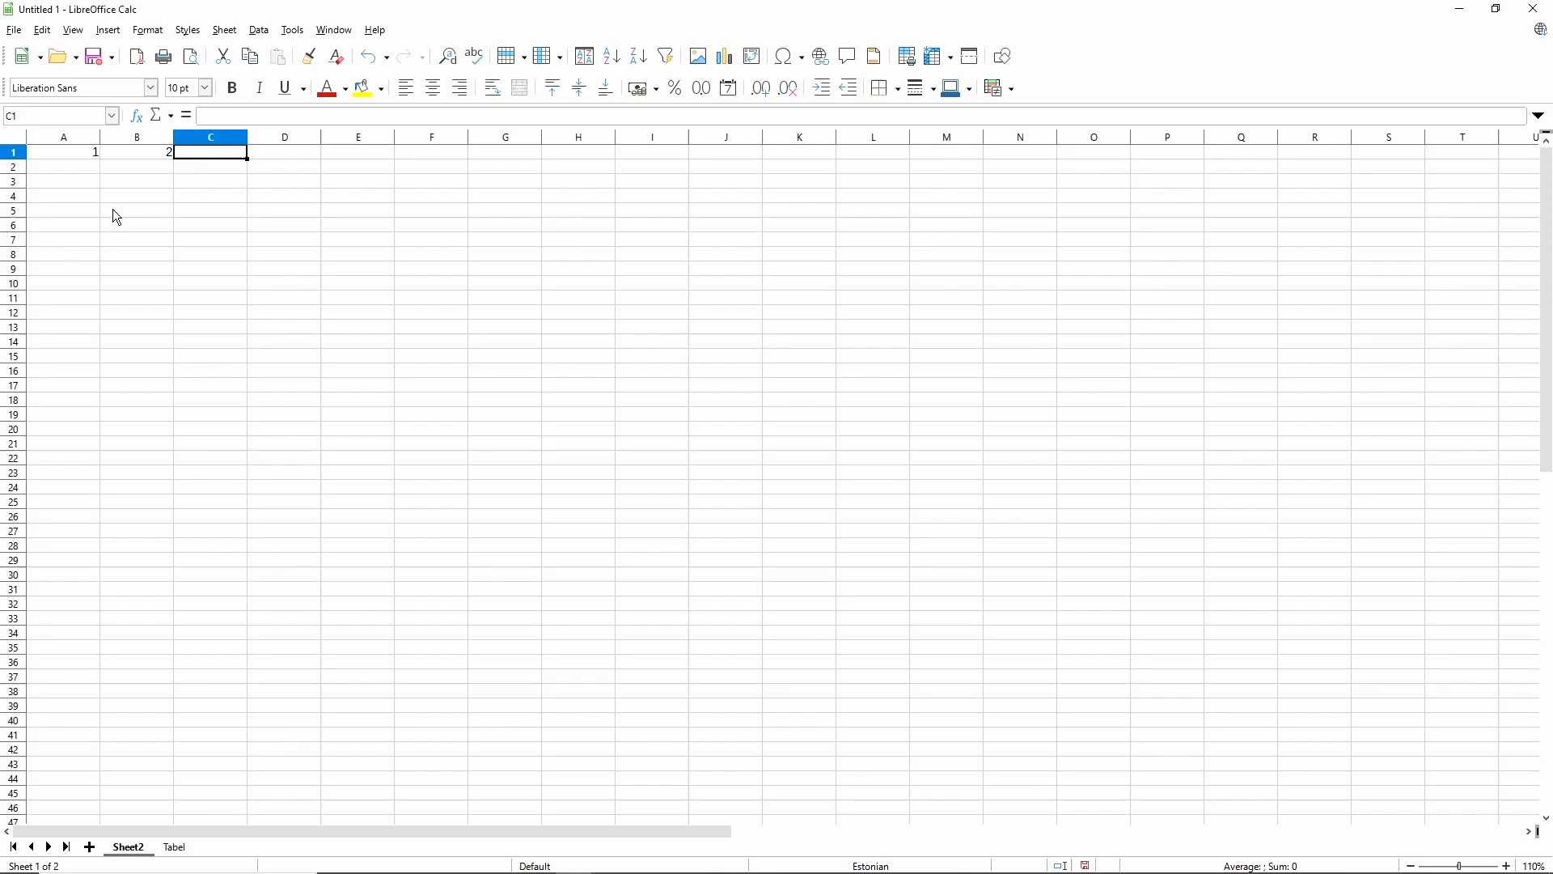
{"action": "left_click", "coordinate": [187, 115]}
{"action": "type", "text": "A1+B1"}
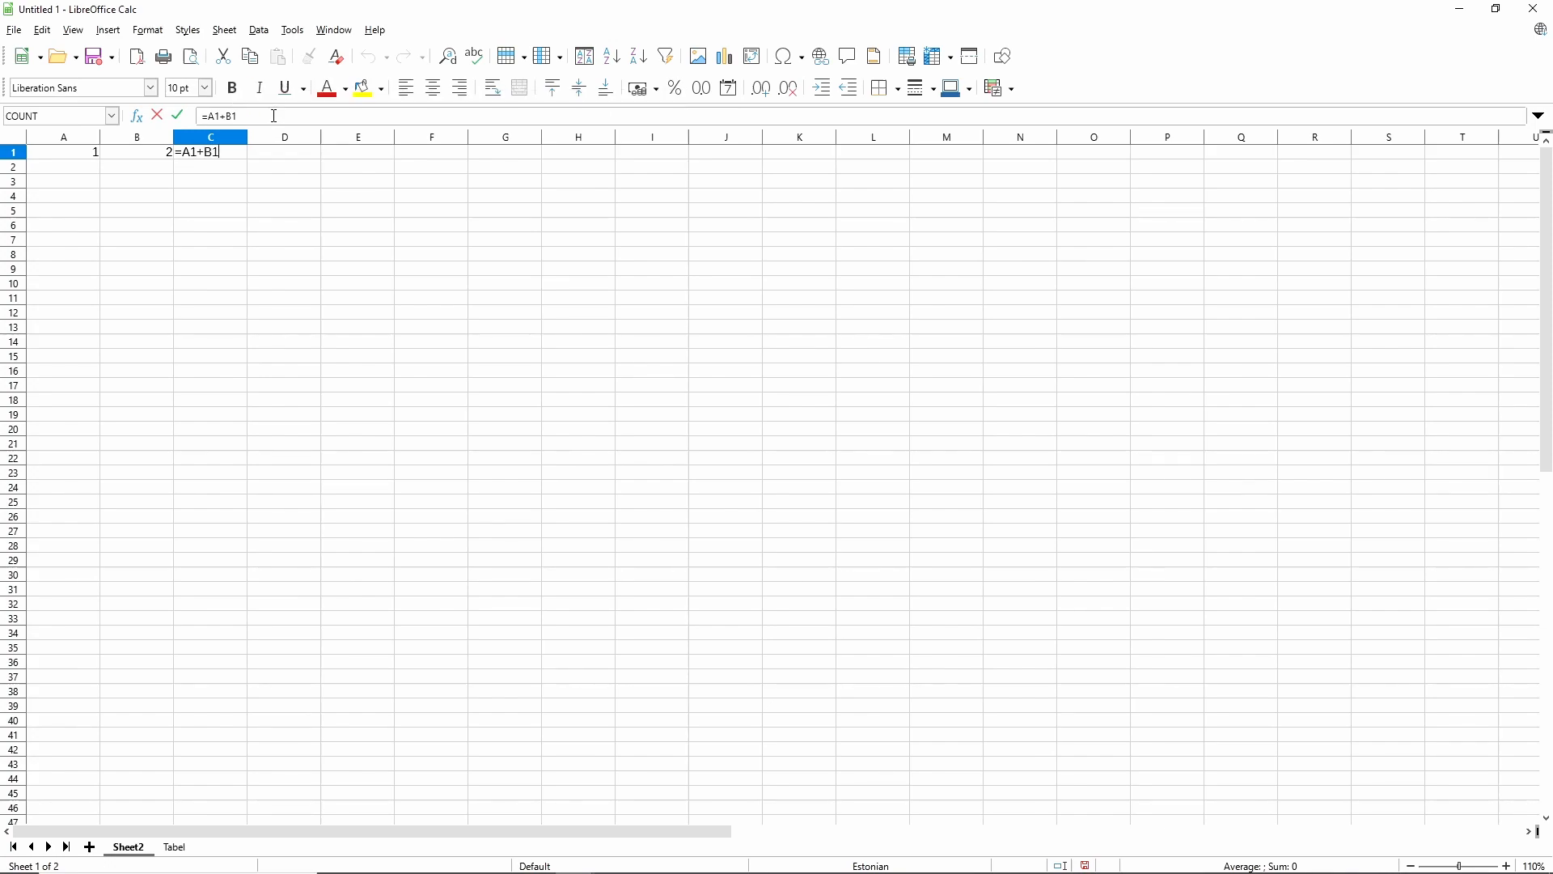
{"action": "left_click", "coordinate": [178, 115]}
Enter 5 in cell A2 and 3 in cell B2.
{"action": "left_click", "coordinate": [88, 165]}
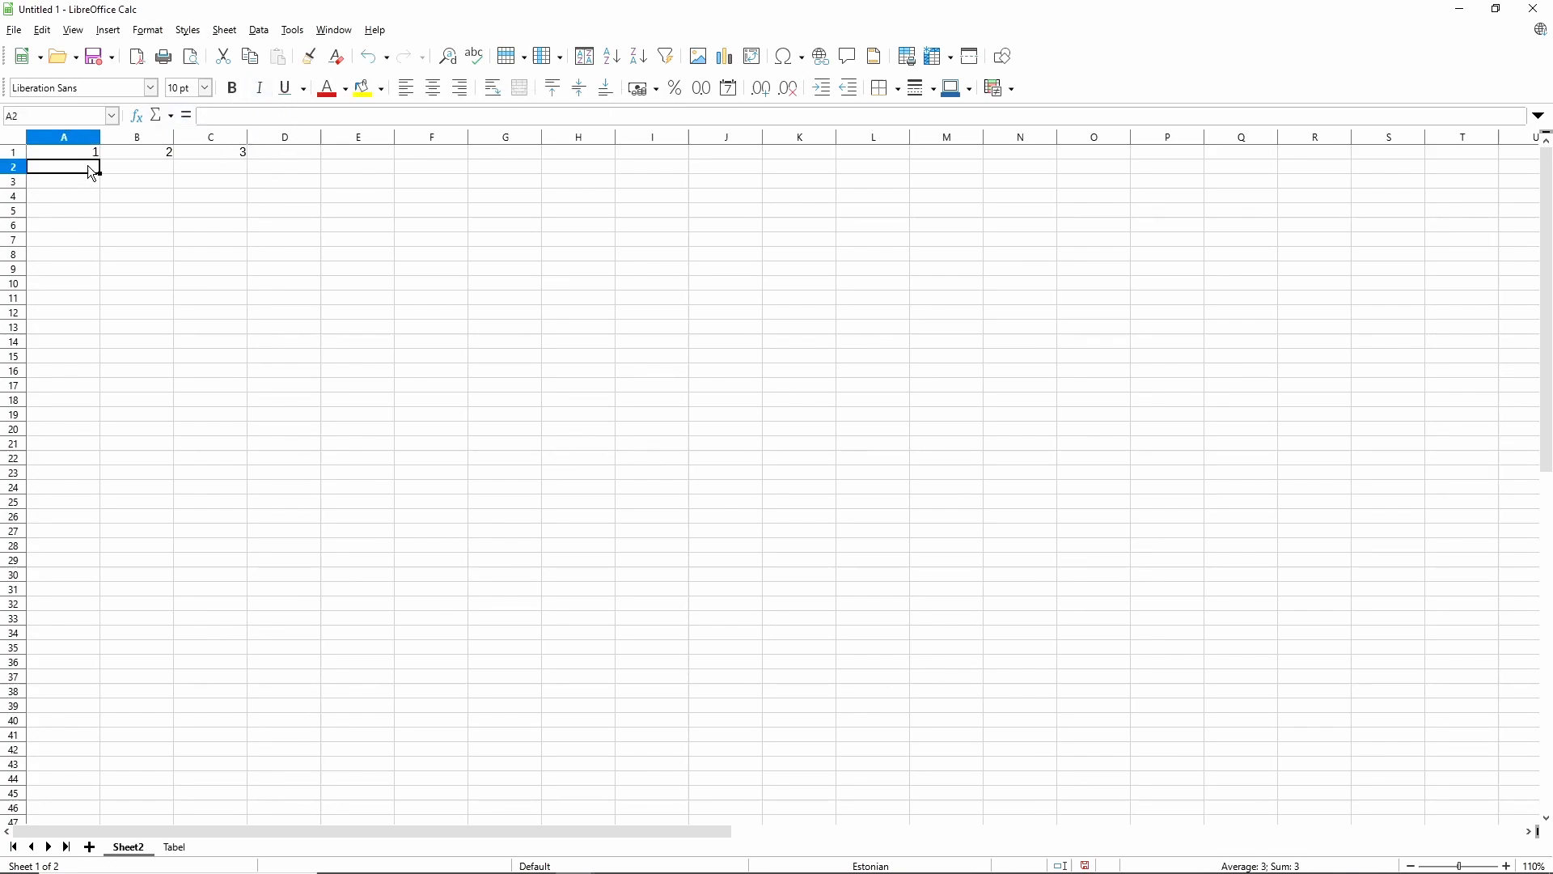
{"action": "type", "text": "5"}
{"action": "left_click", "coordinate": [153, 169]}
{"action": "type", "text": "3"}
Enter the formula =A2*B2+(2+5) in cell C2 and accept it.
{"action": "left_click", "coordinate": [209, 170]}
{"action": "type", "text": "="}
{"action": "left_click", "coordinate": [237, 119]}
{"action": "type", "text": "A"}
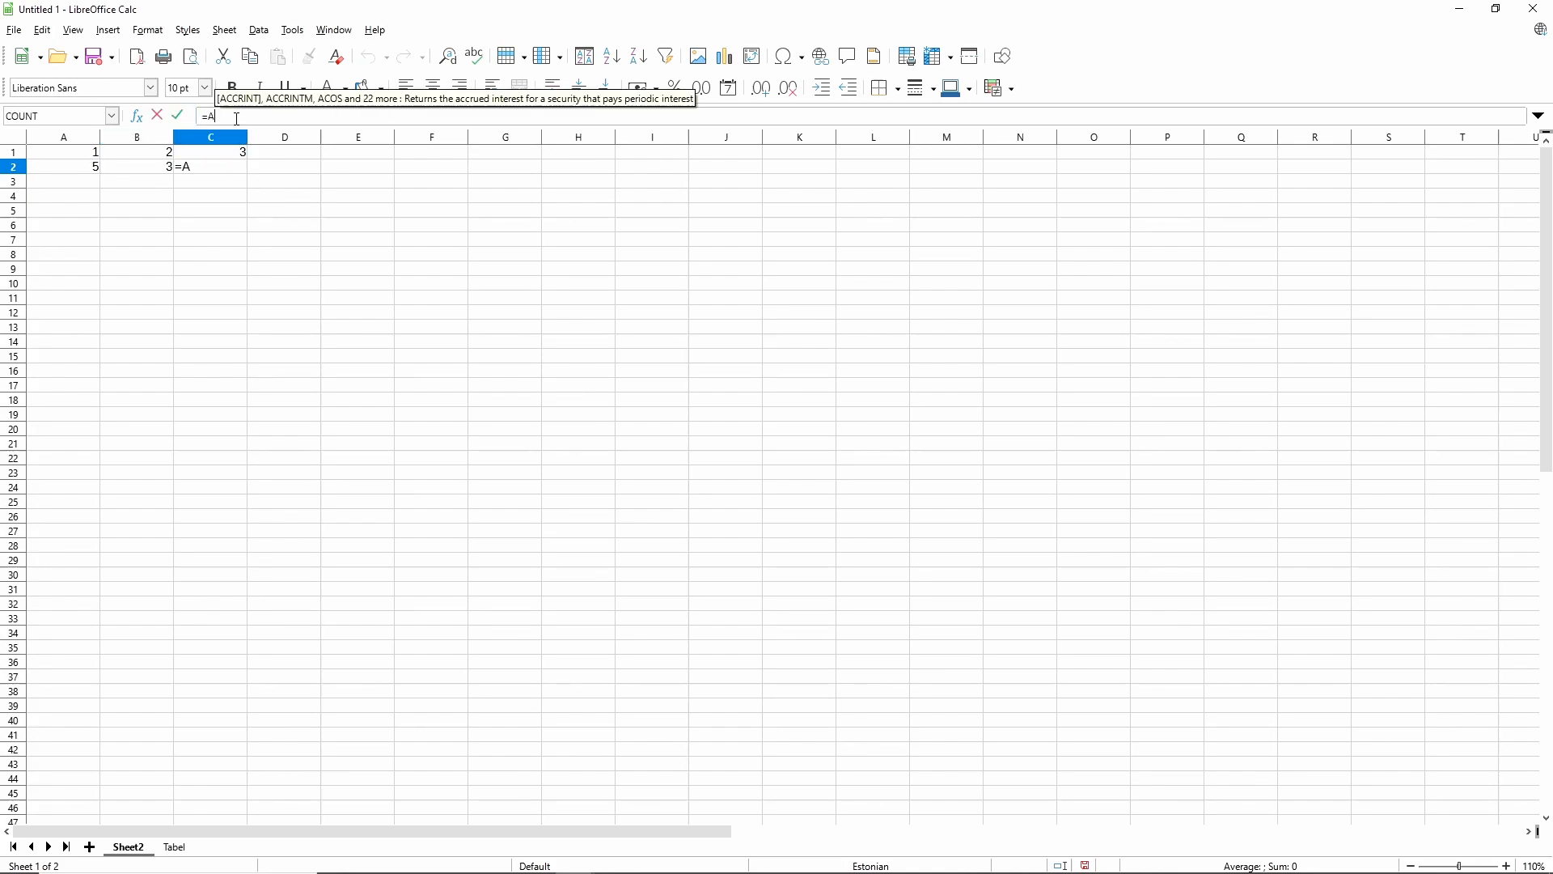
{"action": "type", "text": "2*B2"}
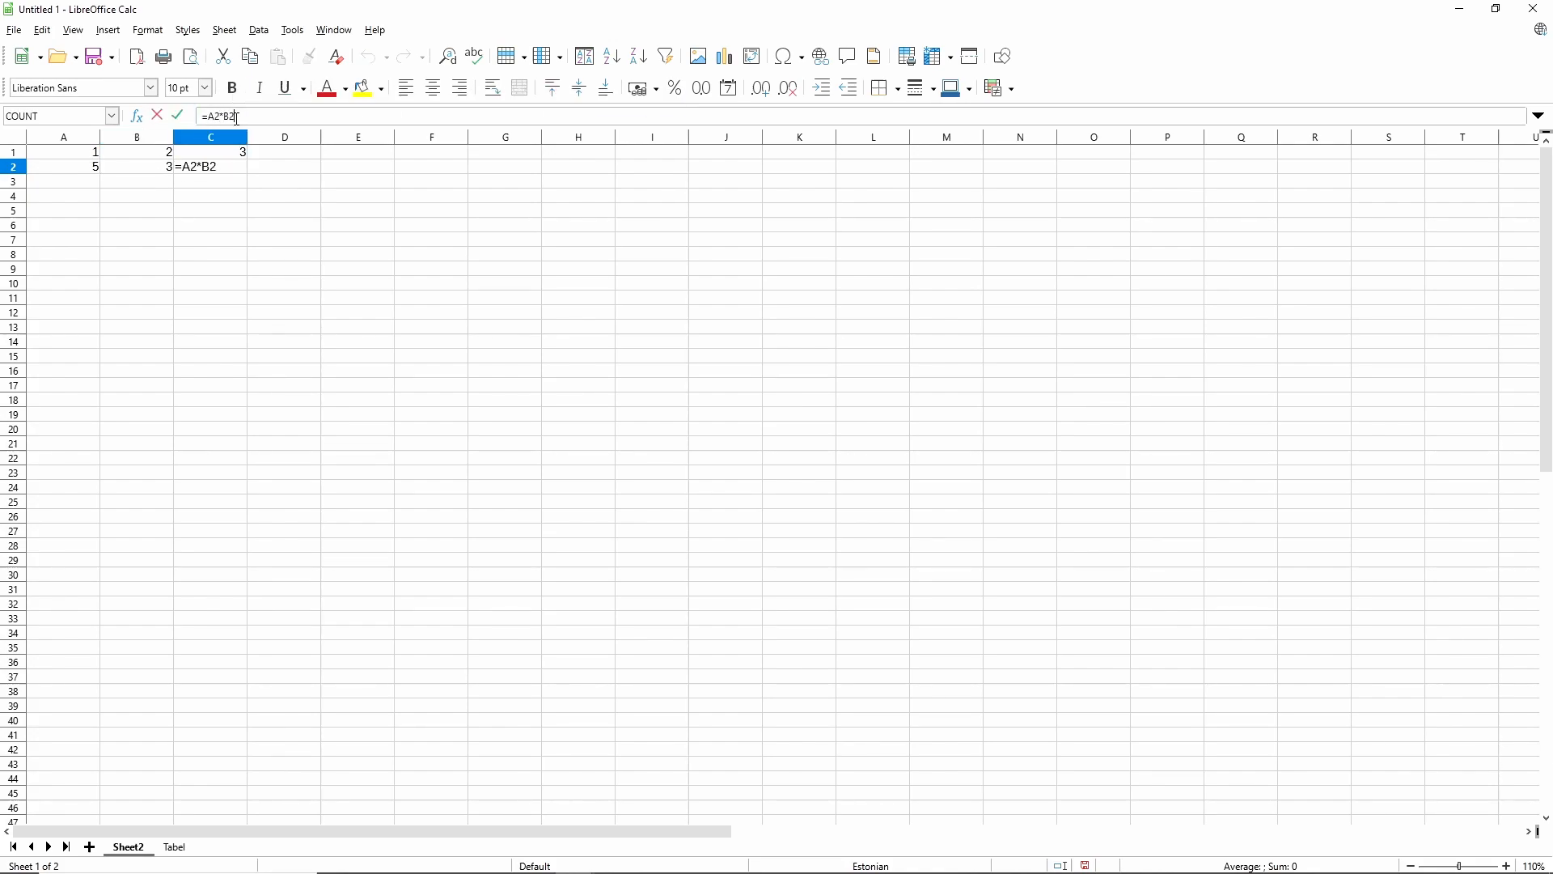
{"action": "type", "text": "+(2+5)"}
{"action": "left_click", "coordinate": [178, 117]}
Enter 2 in A3 and 5 in B3, and insert their Sum in cell C3.
{"action": "left_click", "coordinate": [56, 181]}
{"action": "type", "text": "2"}
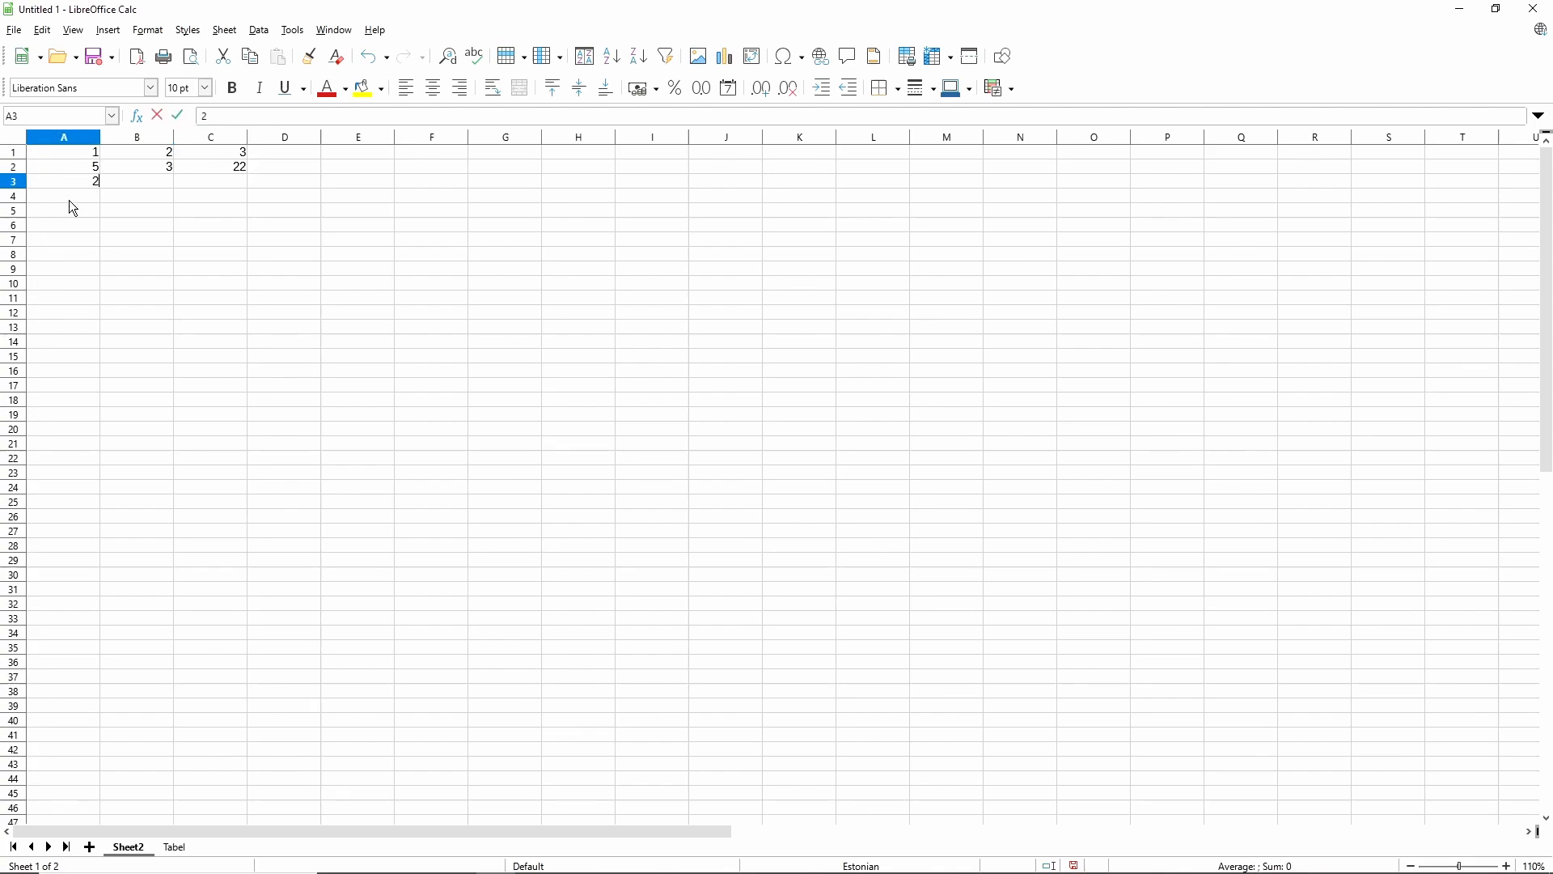
{"action": "key", "text": "Tab"}
{"action": "type", "text": "5"}
{"action": "key", "text": "Return"}
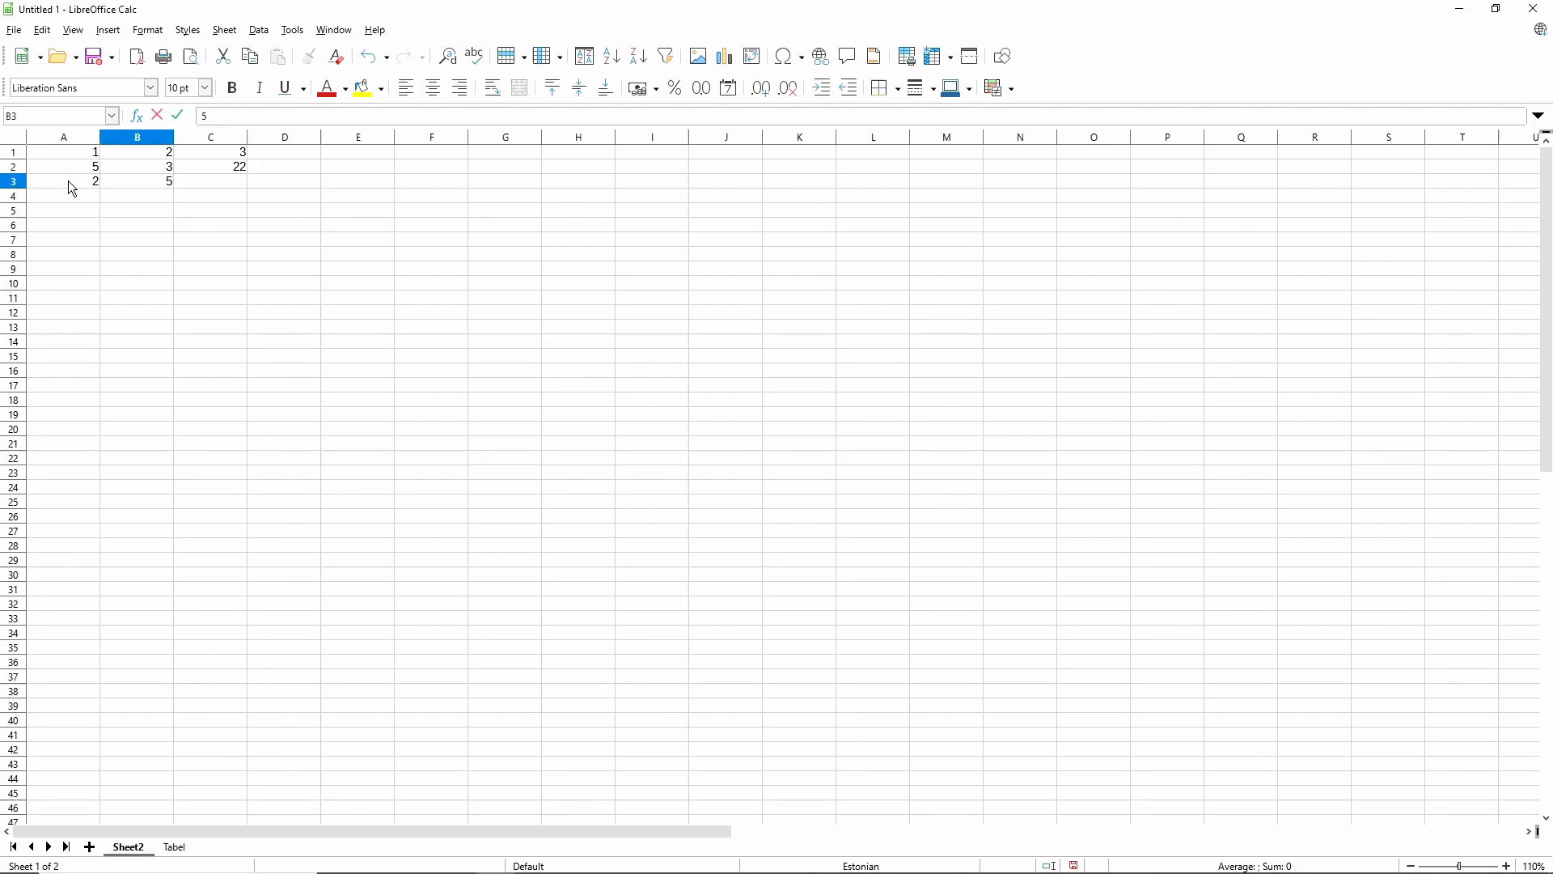
{"action": "left_click_drag", "start_coordinate": [68, 181], "coordinate": [193, 188]}
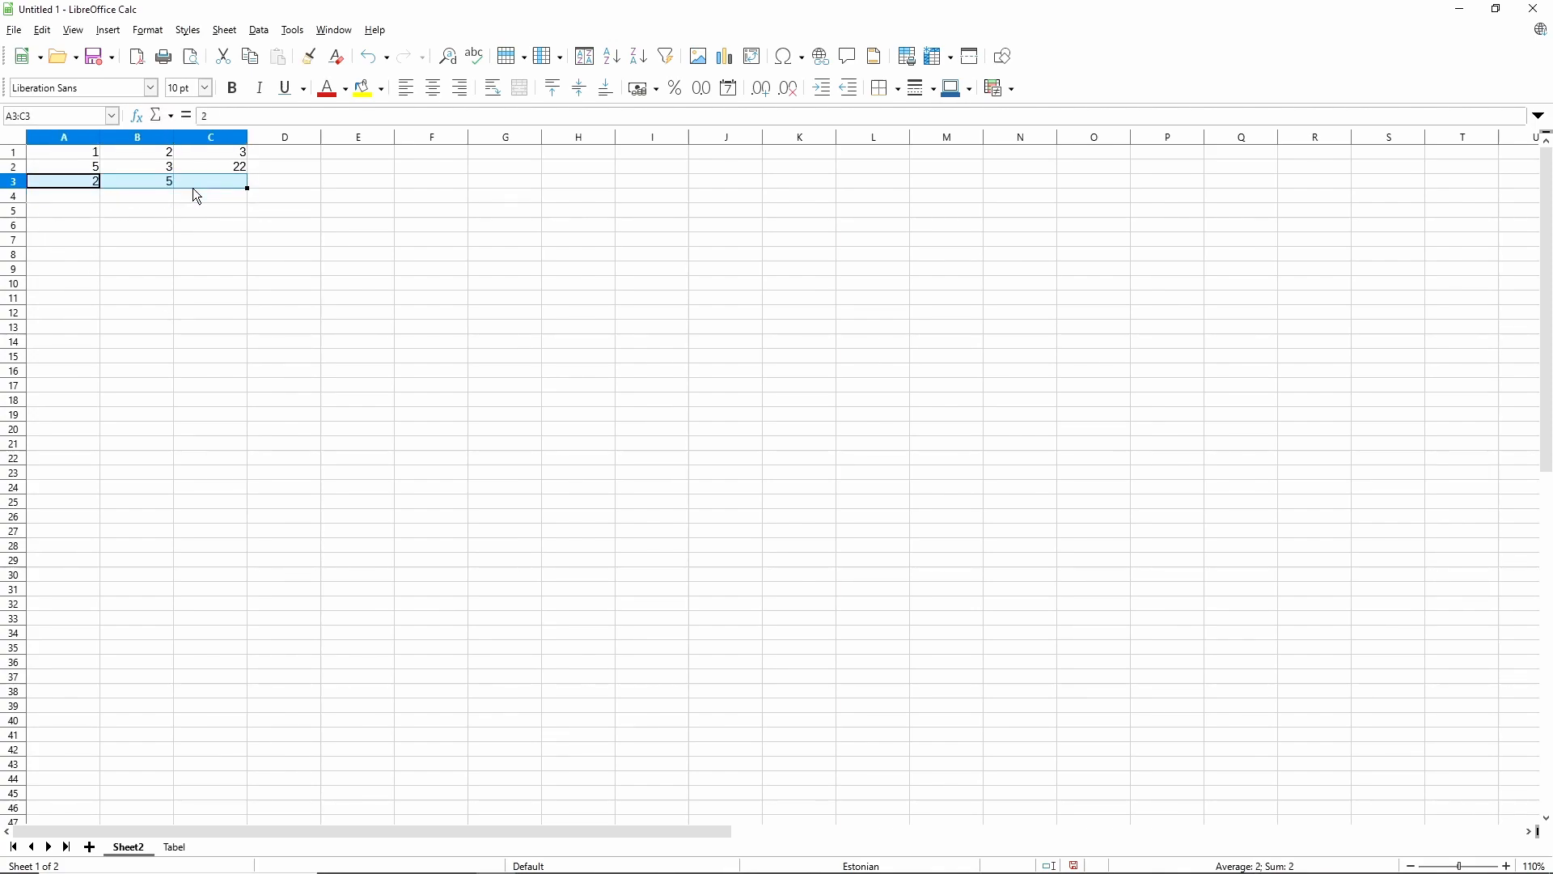
{"action": "left_click", "coordinate": [173, 118]}
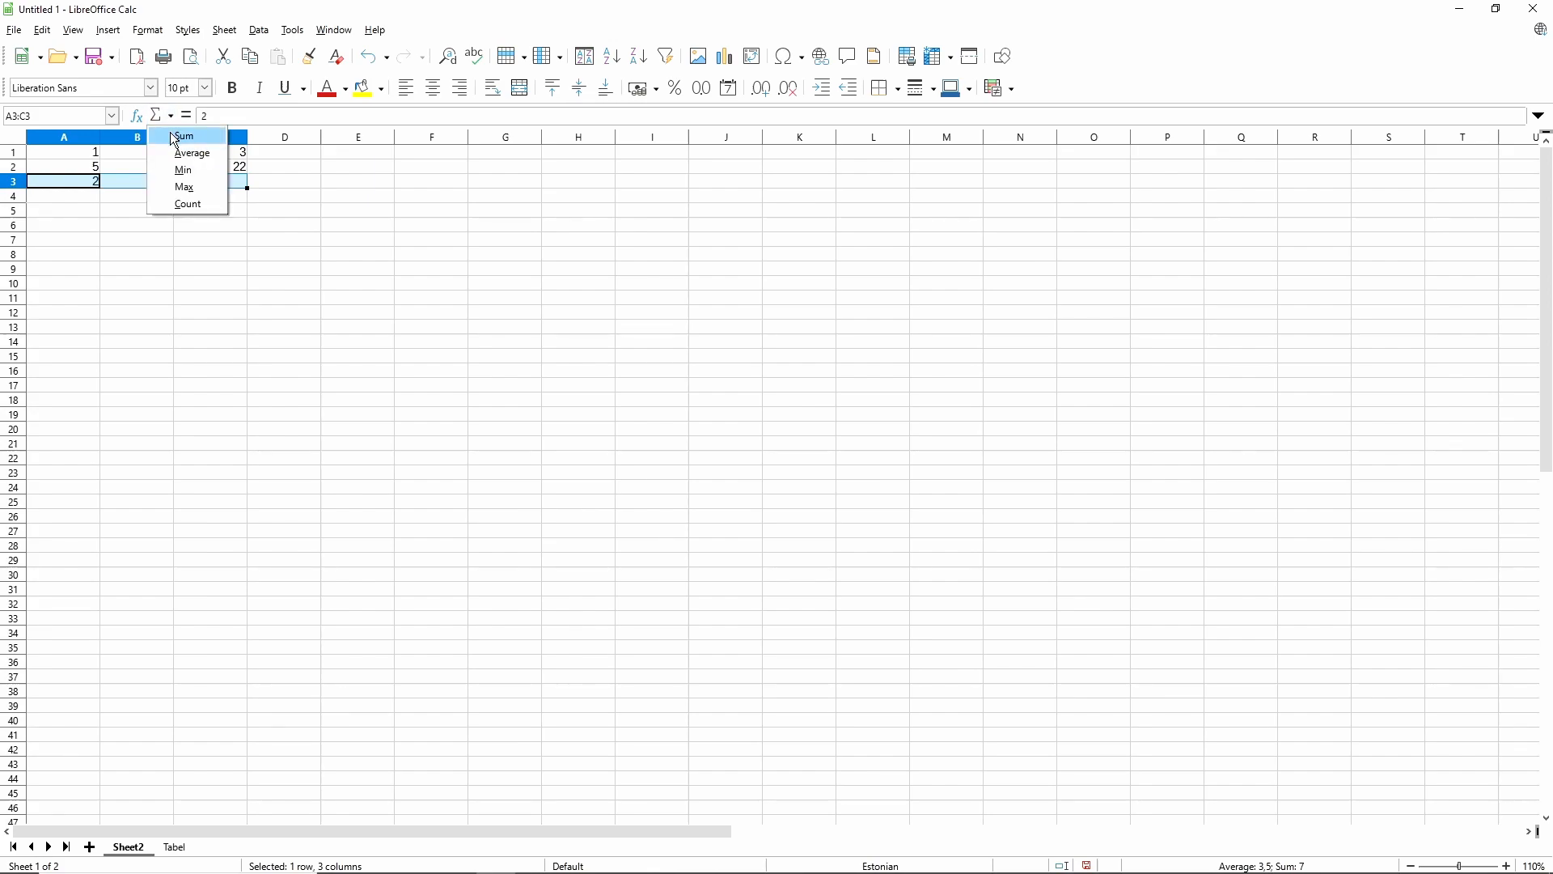
{"action": "left_click", "coordinate": [171, 135]}
Enter 2 in A4 and 5 in B4, and insert their Average in cell C4.
{"action": "left_click", "coordinate": [87, 198]}
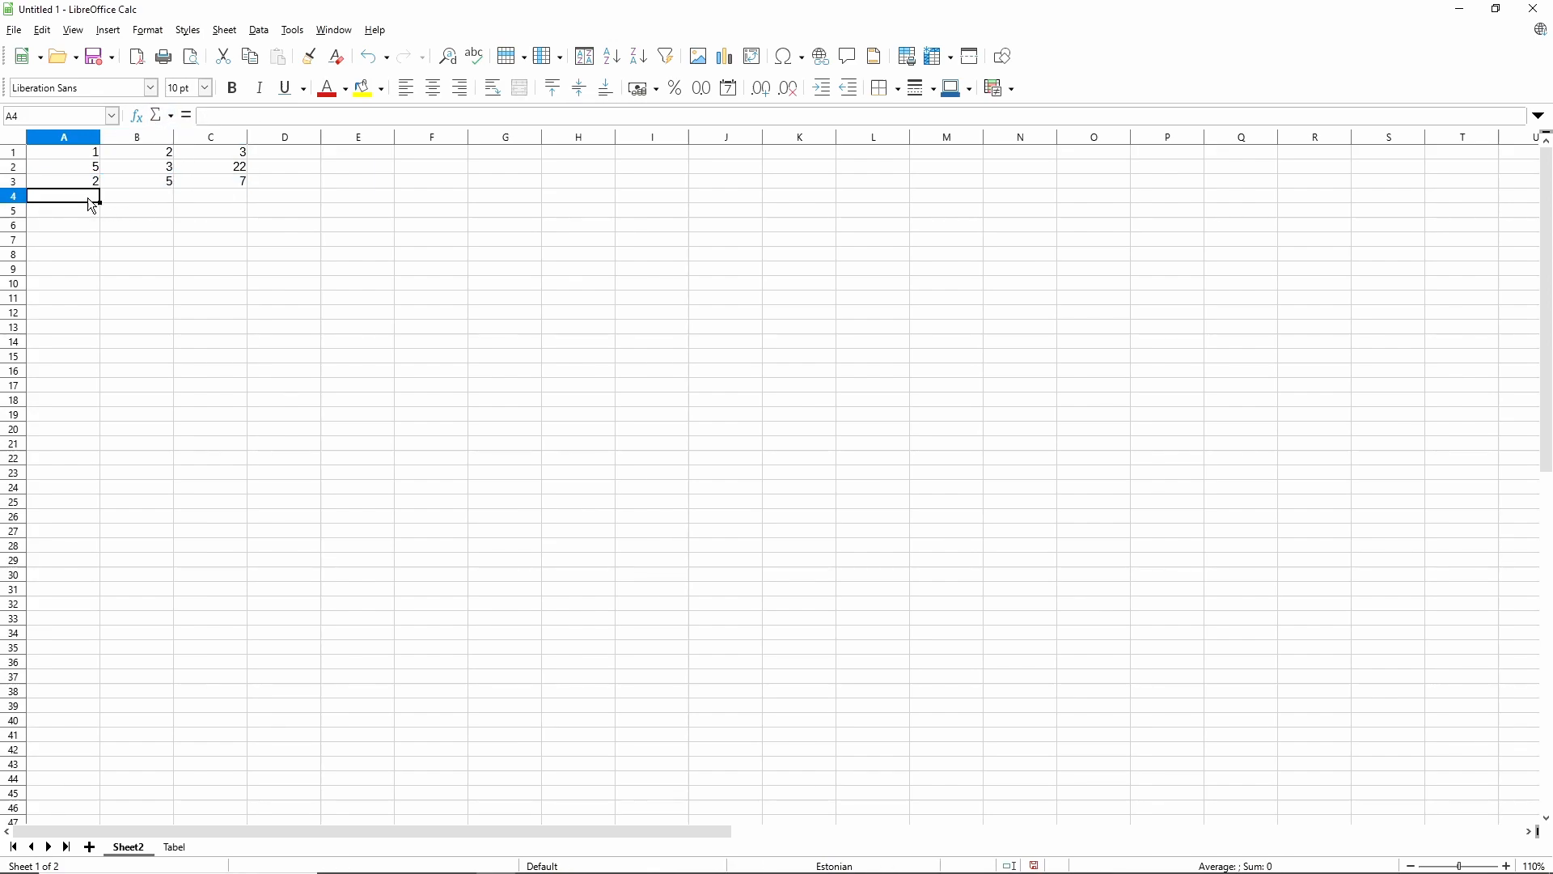
{"action": "left_click_drag", "start_coordinate": [87, 198], "coordinate": [154, 197]}
{"action": "key", "text": "ctrl+d"}
{"action": "left_click", "coordinate": [172, 116]}
{"action": "left_click", "coordinate": [195, 152]}
Enter 2 in A5 and 5 in B5, and insert their Min in cell C5.
{"action": "left_click", "coordinate": [84, 212]}
{"action": "left_click_drag", "start_coordinate": [84, 212], "coordinate": [138, 214]}
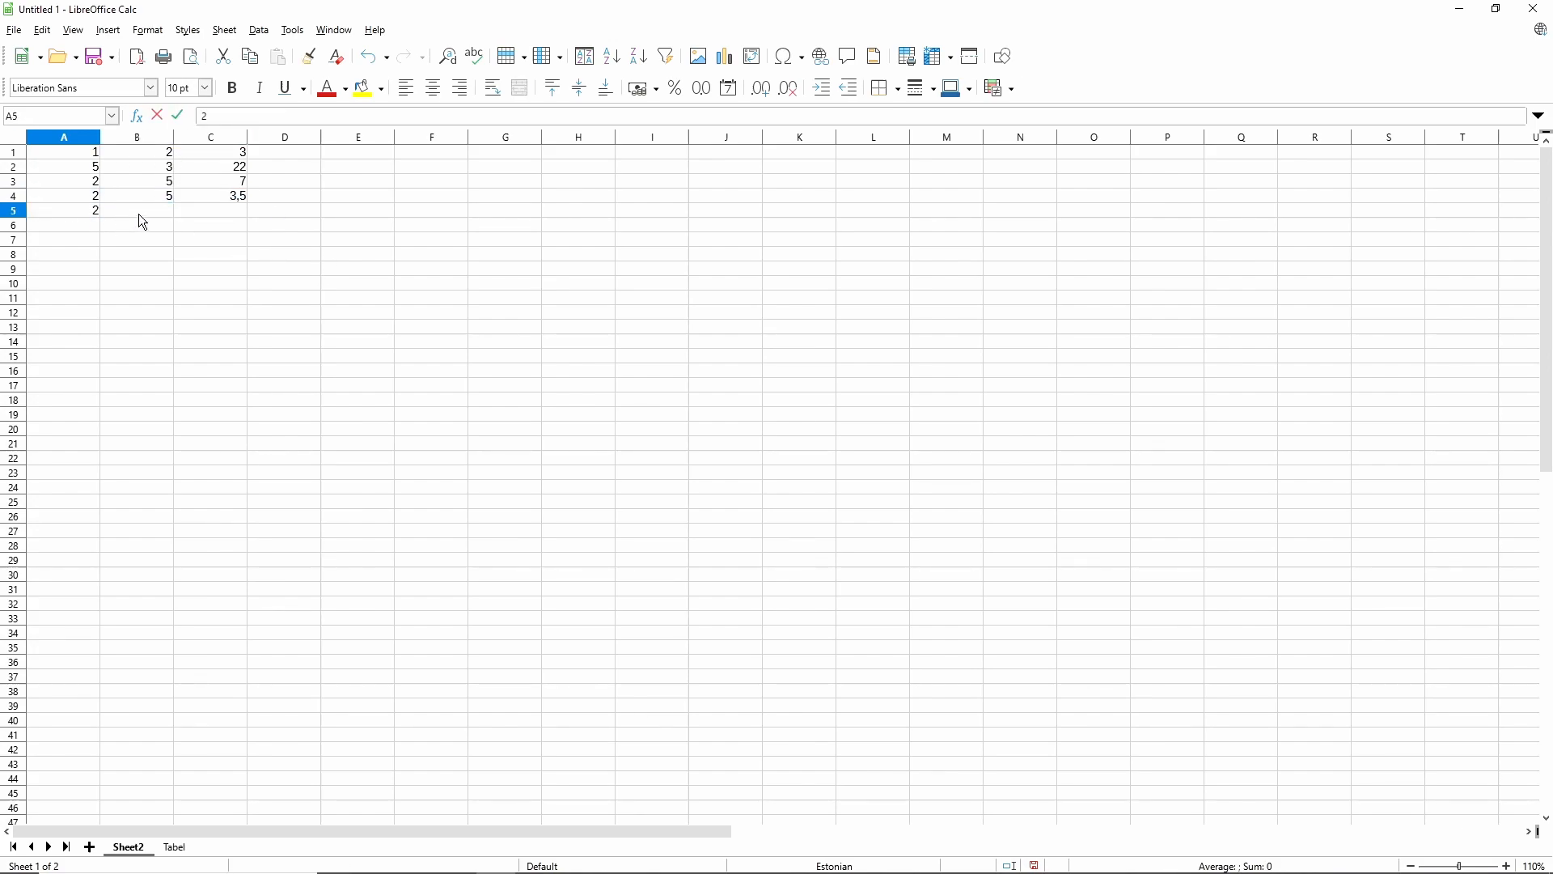
{"action": "key", "text": "ctrl+d"}
{"action": "left_click", "coordinate": [171, 117]}
{"action": "left_click", "coordinate": [183, 169]}
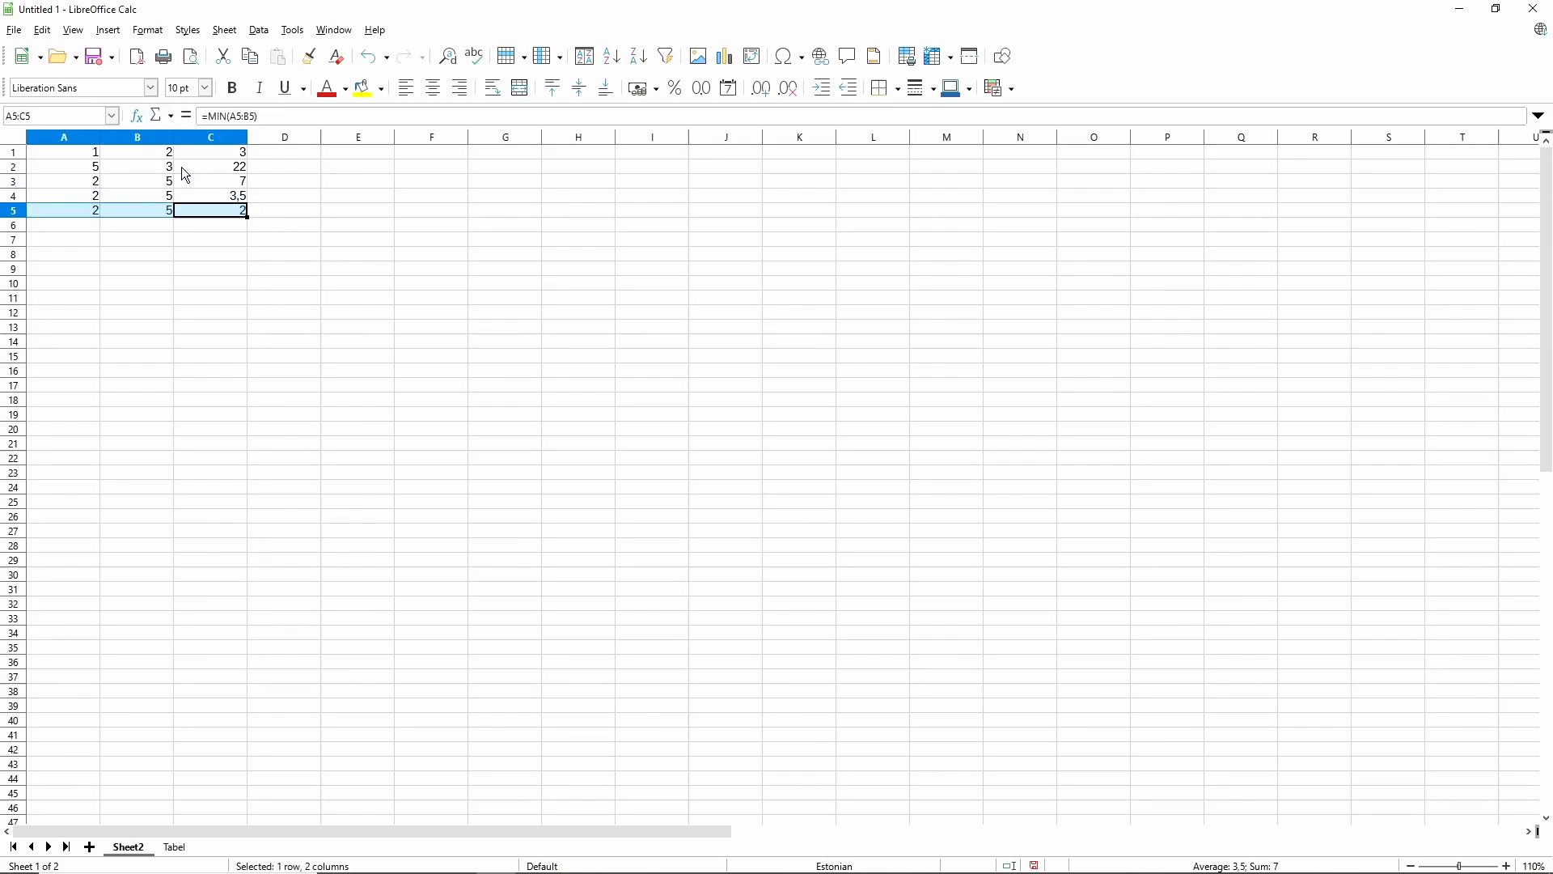
Enter 2 in A6 and 5 in B6, and insert their Max in cell C6.
{"action": "left_click", "coordinate": [89, 222]}
{"action": "type", "text": "2"}
{"action": "left_click", "coordinate": [149, 221]}
{"action": "type", "text": "5"}
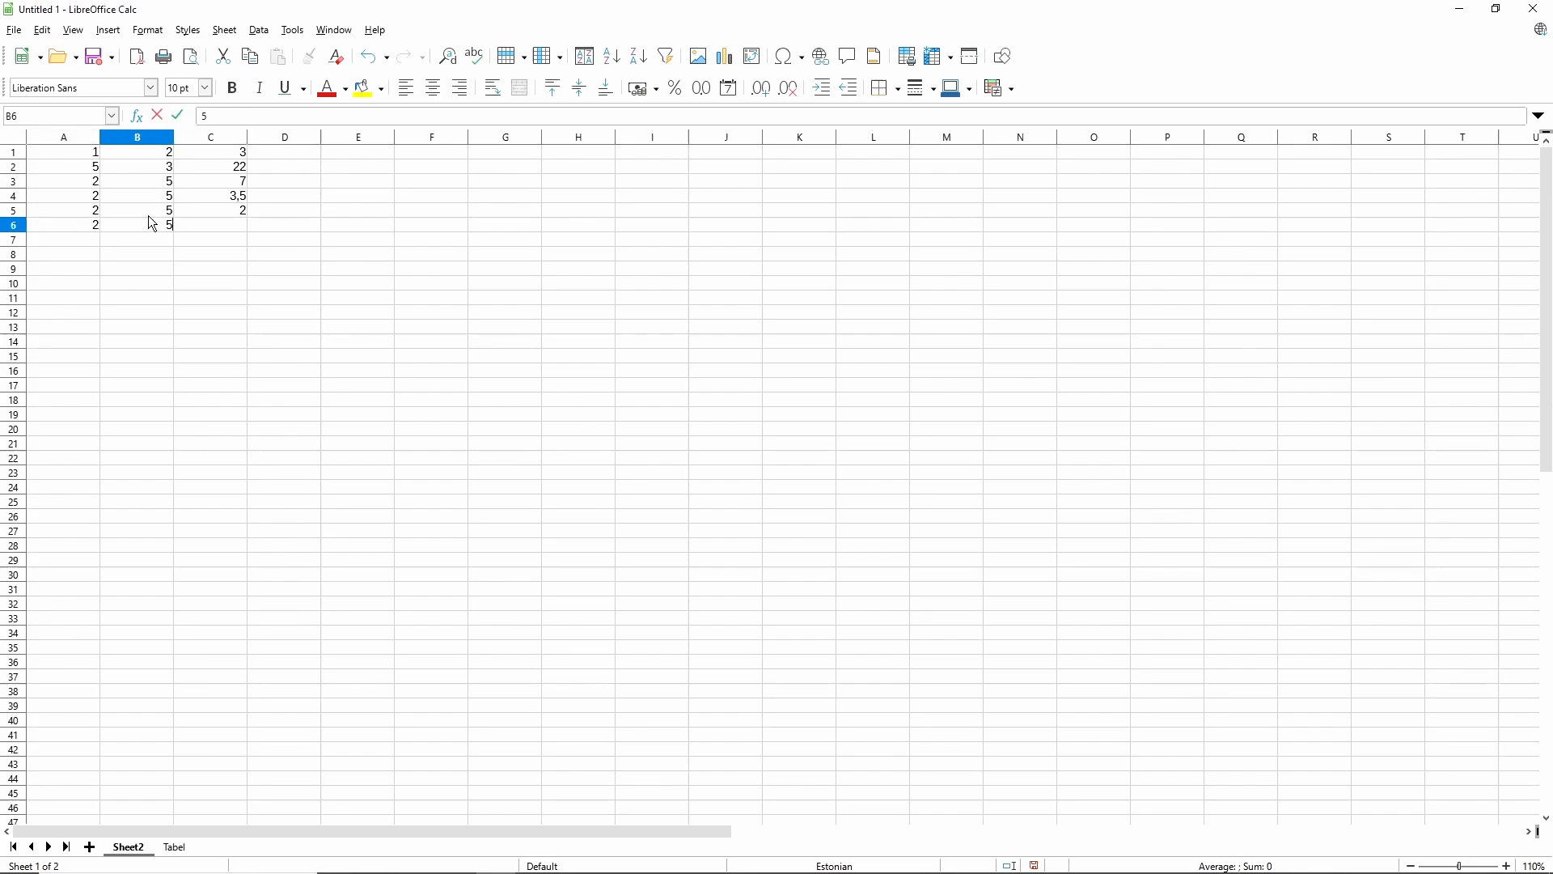
{"action": "mouse_move", "coordinate": [86, 223]}
{"action": "left_mouse_down"}
{"action": "mouse_move", "coordinate": [137, 219]}
{"action": "mouse_move", "coordinate": [76, 239]}
{"action": "left_mouse_up"}
{"action": "left_click", "coordinate": [165, 118]}
{"action": "left_click", "coordinate": [182, 184]}
Enter 2 in A7 and 5 in B7, and insert their Count in cell C7.
{"action": "left_click", "coordinate": [91, 241]}
{"action": "type", "text": "2"}
{"action": "left_click", "coordinate": [142, 241]}
{"action": "type", "text": "5"}
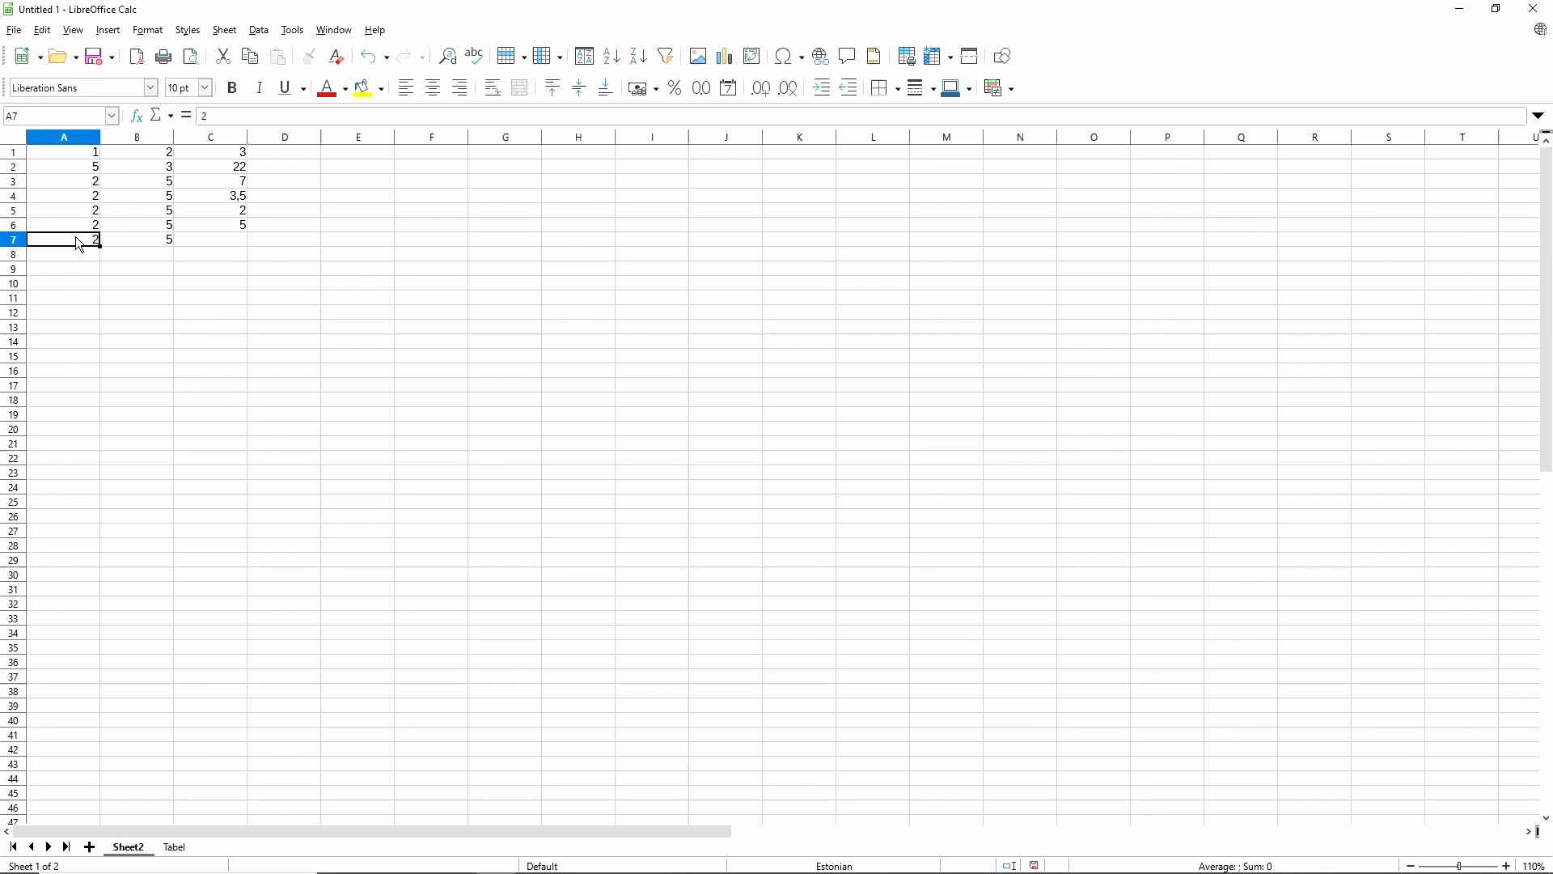
{"action": "left_click", "coordinate": [164, 118]}
{"action": "left_click", "coordinate": [183, 198]}
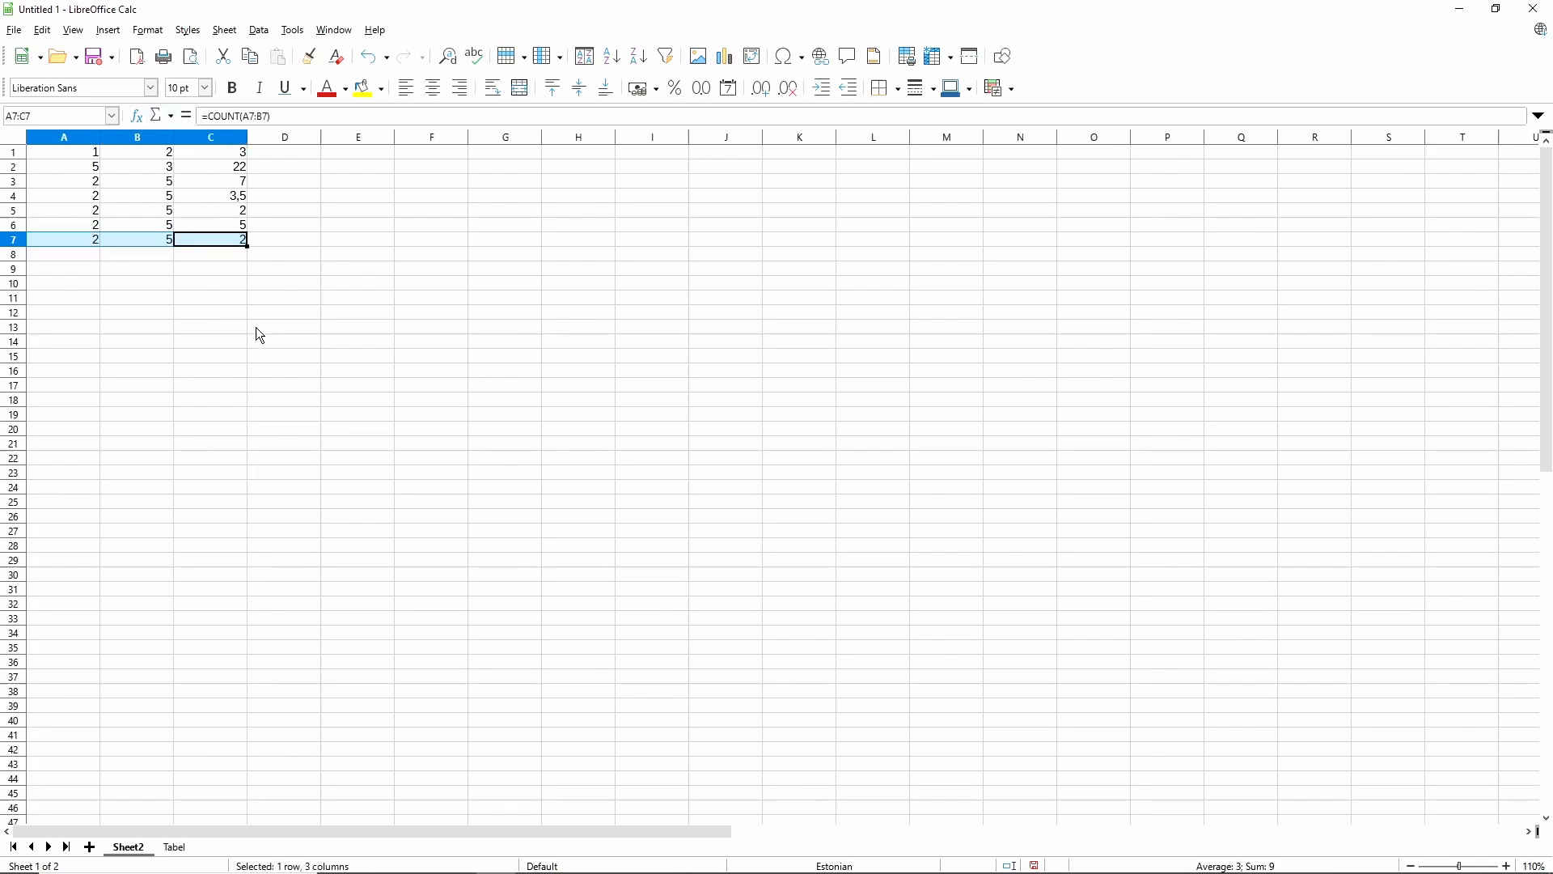
{"action": "left_click", "coordinate": [208, 258]}
Inspect the function formulas behind cells C3 to C7 one after another.
{"action": "left_click", "coordinate": [217, 183]}
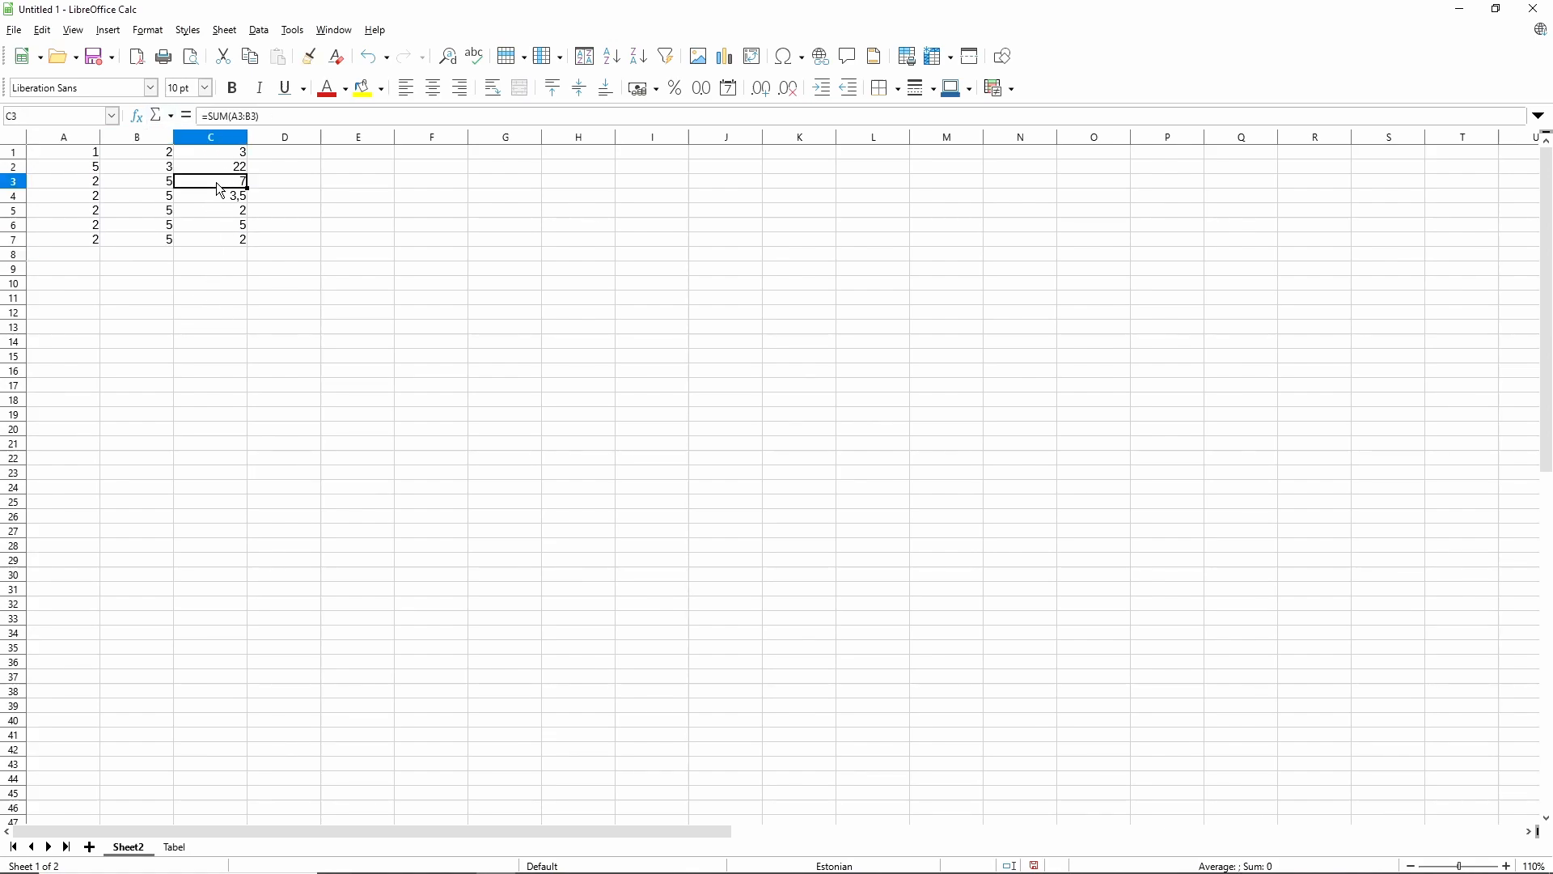
{"action": "left_click", "coordinate": [213, 199]}
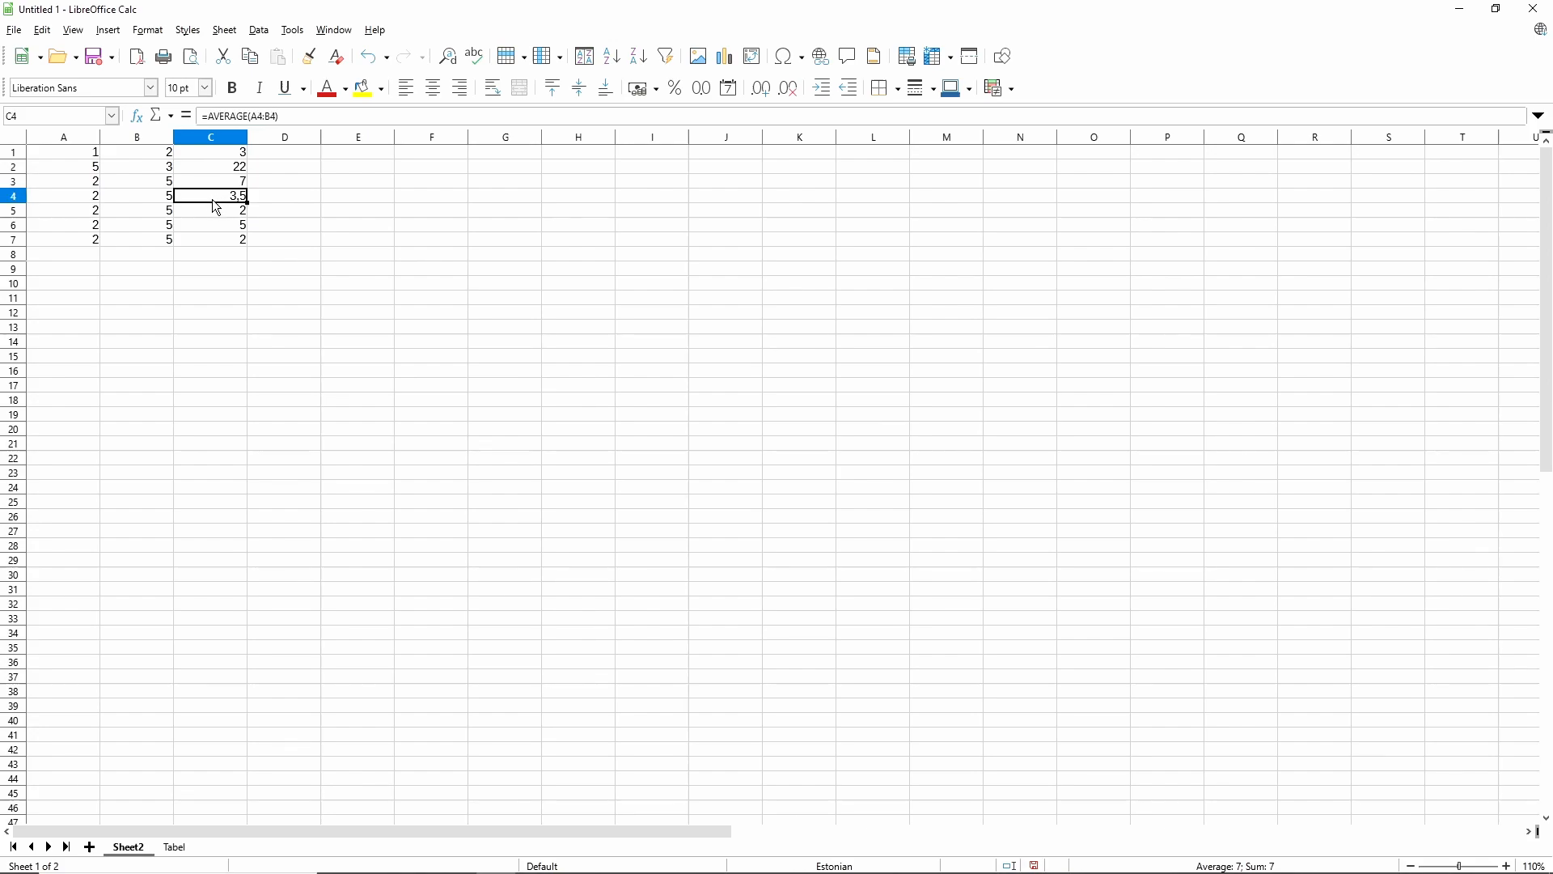
{"action": "left_click", "coordinate": [214, 210]}
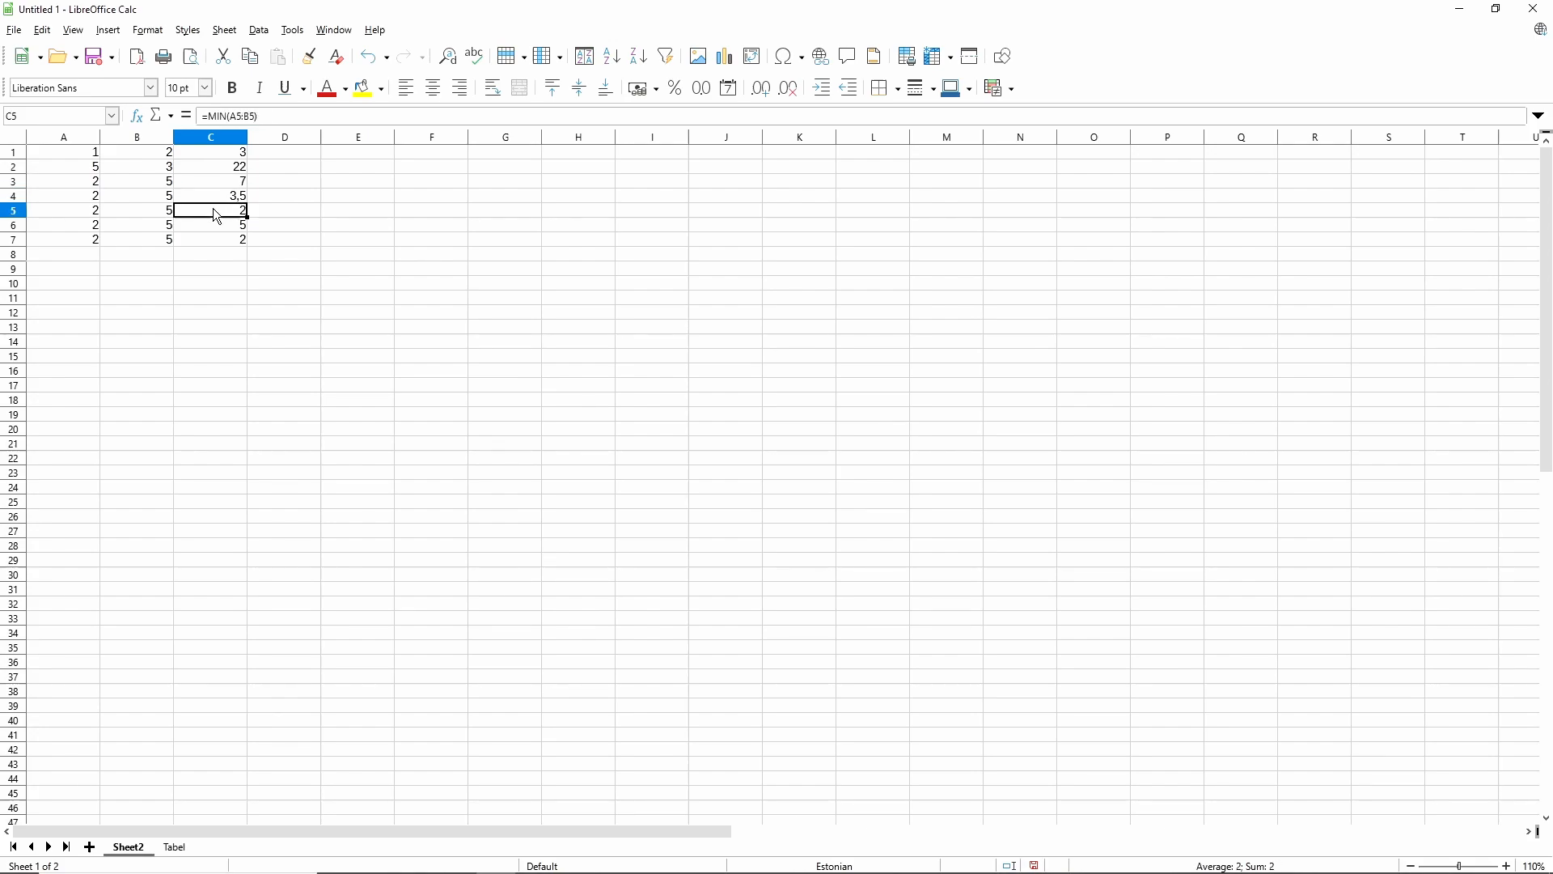
{"action": "left_click", "coordinate": [218, 228]}
{"action": "left_click", "coordinate": [224, 243]}
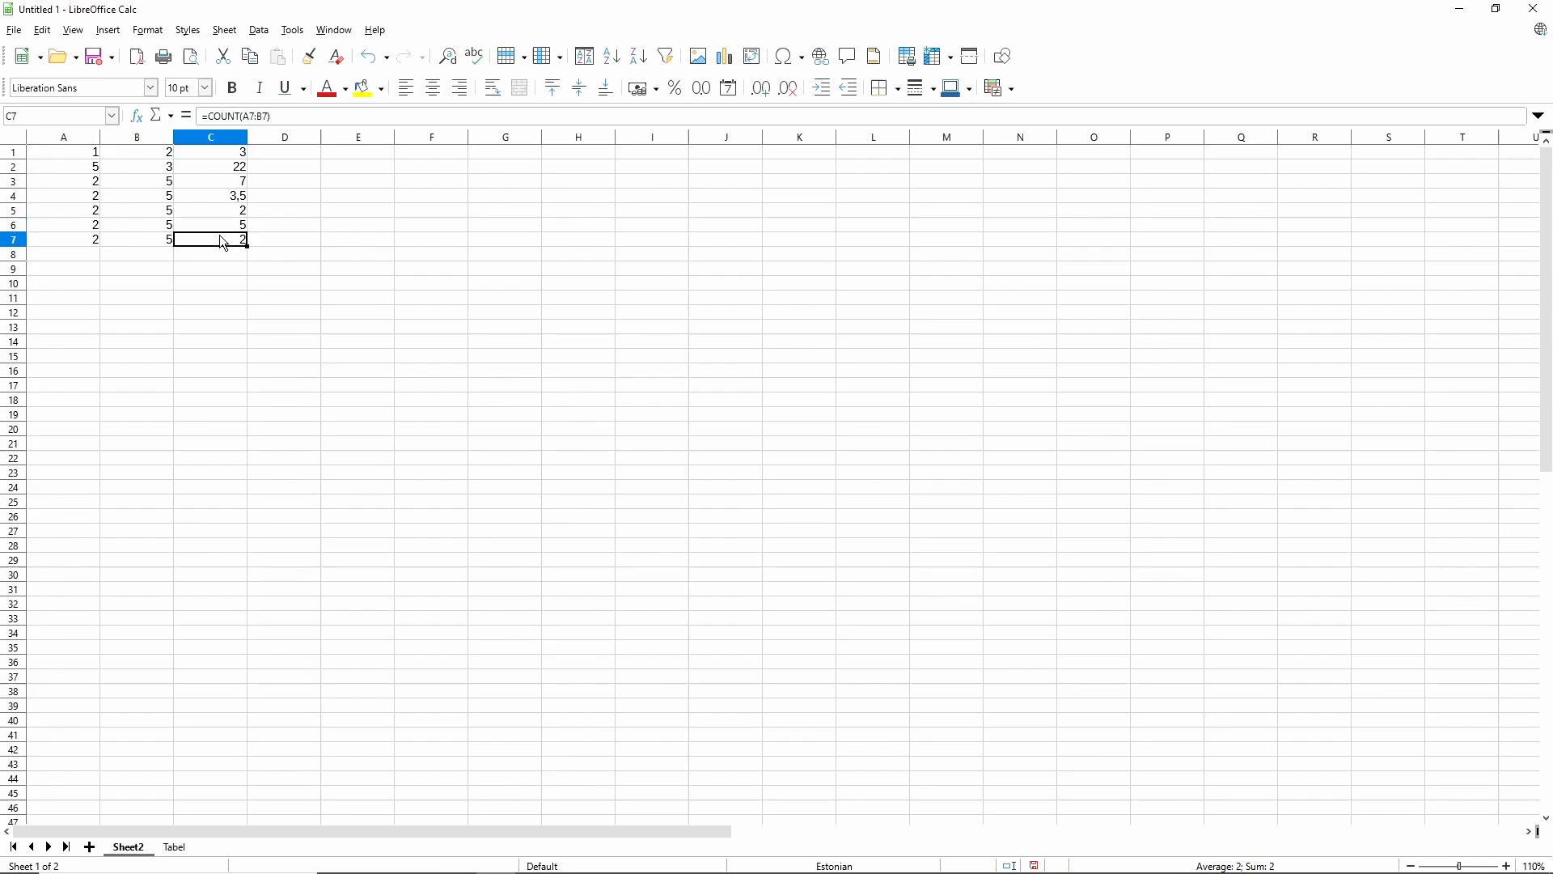
{"action": "left_click", "coordinate": [233, 274]}
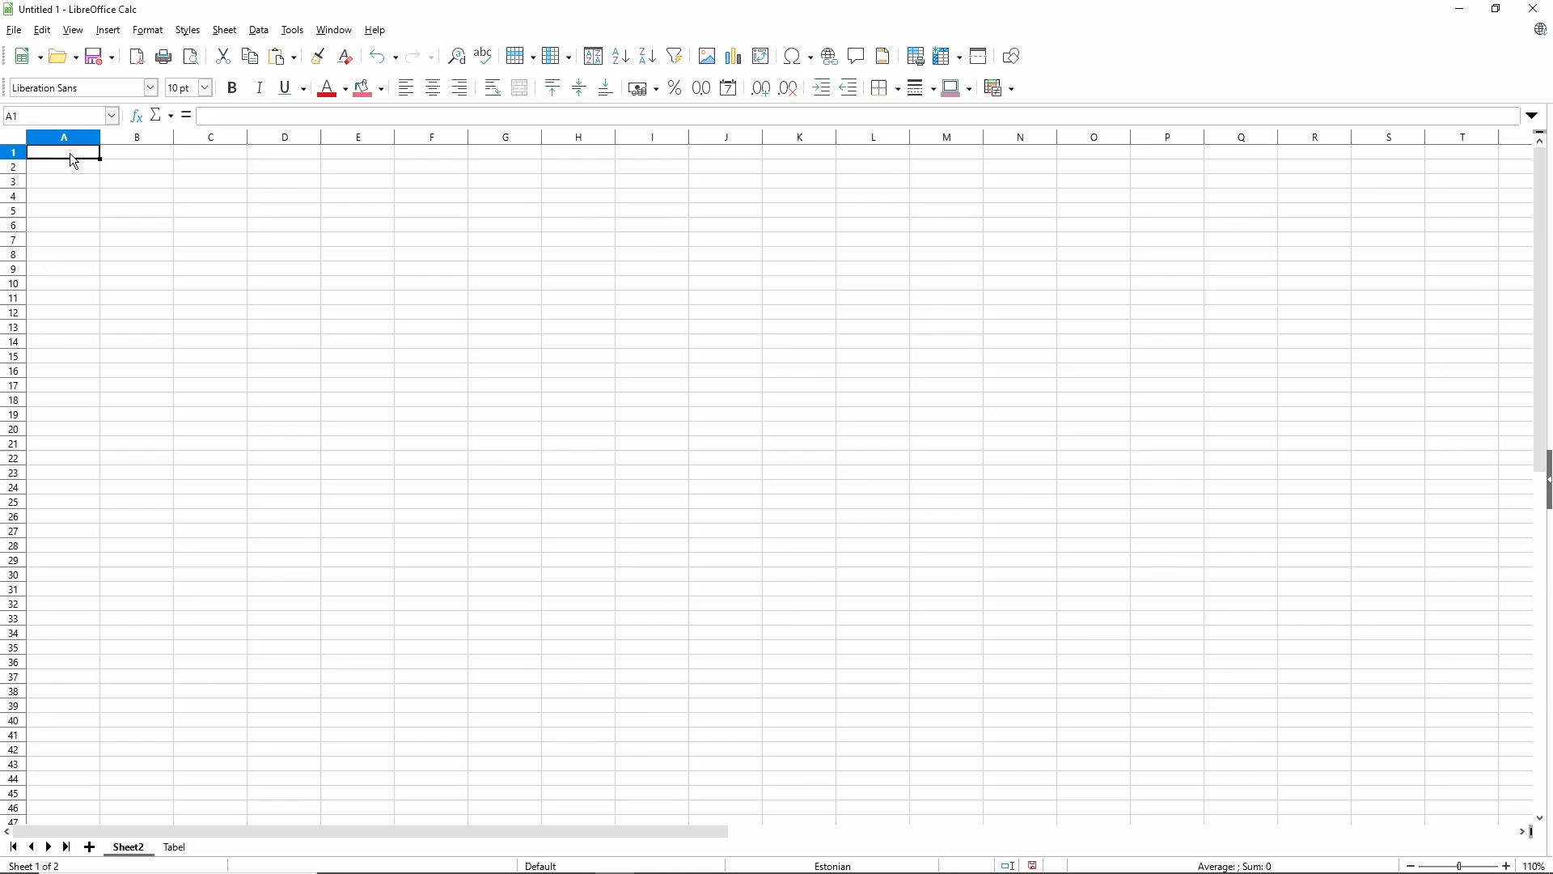
Enter 1. in A1 and 2. in A2, and extend the numbering series down to A7.
{"action": "type", "text": "1."}
{"action": "key", "text": "Return"}
{"action": "type", "text": "2."}
{"action": "key", "text": "Return"}
{"action": "left_click", "coordinate": [67, 157]}
{"action": "left_click", "coordinate": [75, 167], "text": "shift"}
{"action": "left_click_drag", "start_coordinate": [99, 173], "coordinate": [104, 241]}
Enter jaanuar in B1 and fill the month series down to B7.
{"action": "key", "text": "Right"}
{"action": "type", "text": "jaanuar"}
{"action": "key", "text": "Return"}
{"action": "type", "text": "veebruar"}
{"action": "left_click", "coordinate": [154, 153]}
{"action": "left_click_drag", "start_coordinate": [173, 160], "coordinate": [162, 247]}
Enter the times 08:00 in C1 and 09:00 in C2, and fill the hourly series down to C7.
{"action": "left_click", "coordinate": [211, 157]}
{"action": "type", "text": "8:00"}
{"action": "left_click", "coordinate": [221, 167]}
{"action": "type", "text": "9:00"}
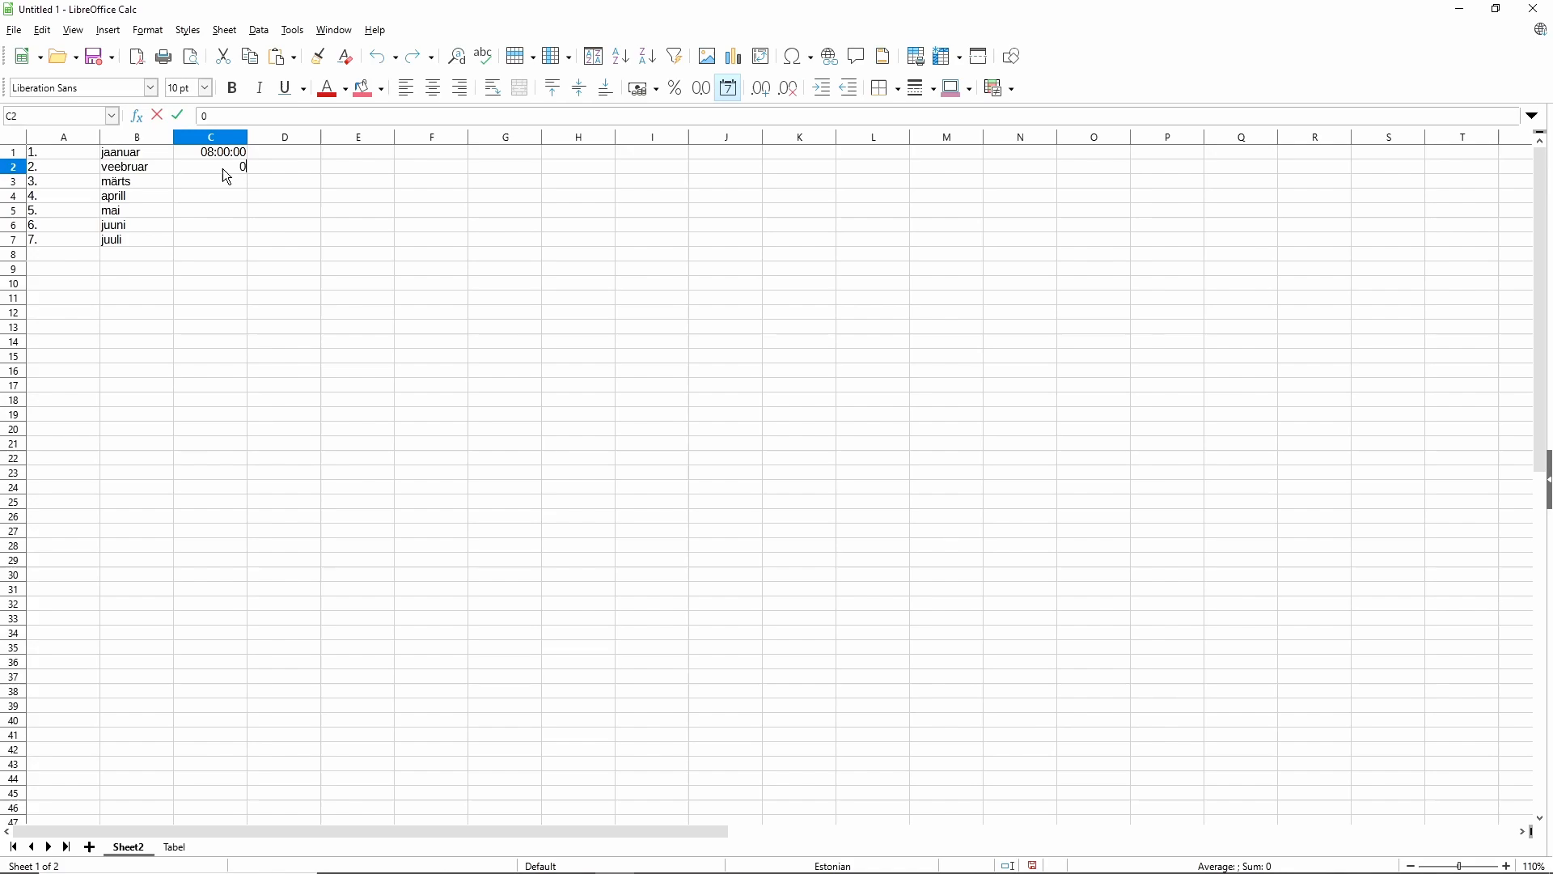
{"action": "key", "text": "Return"}
{"action": "left_click_drag", "start_coordinate": [236, 168], "coordinate": [249, 243]}
{"action": "left_click", "coordinate": [279, 226]}
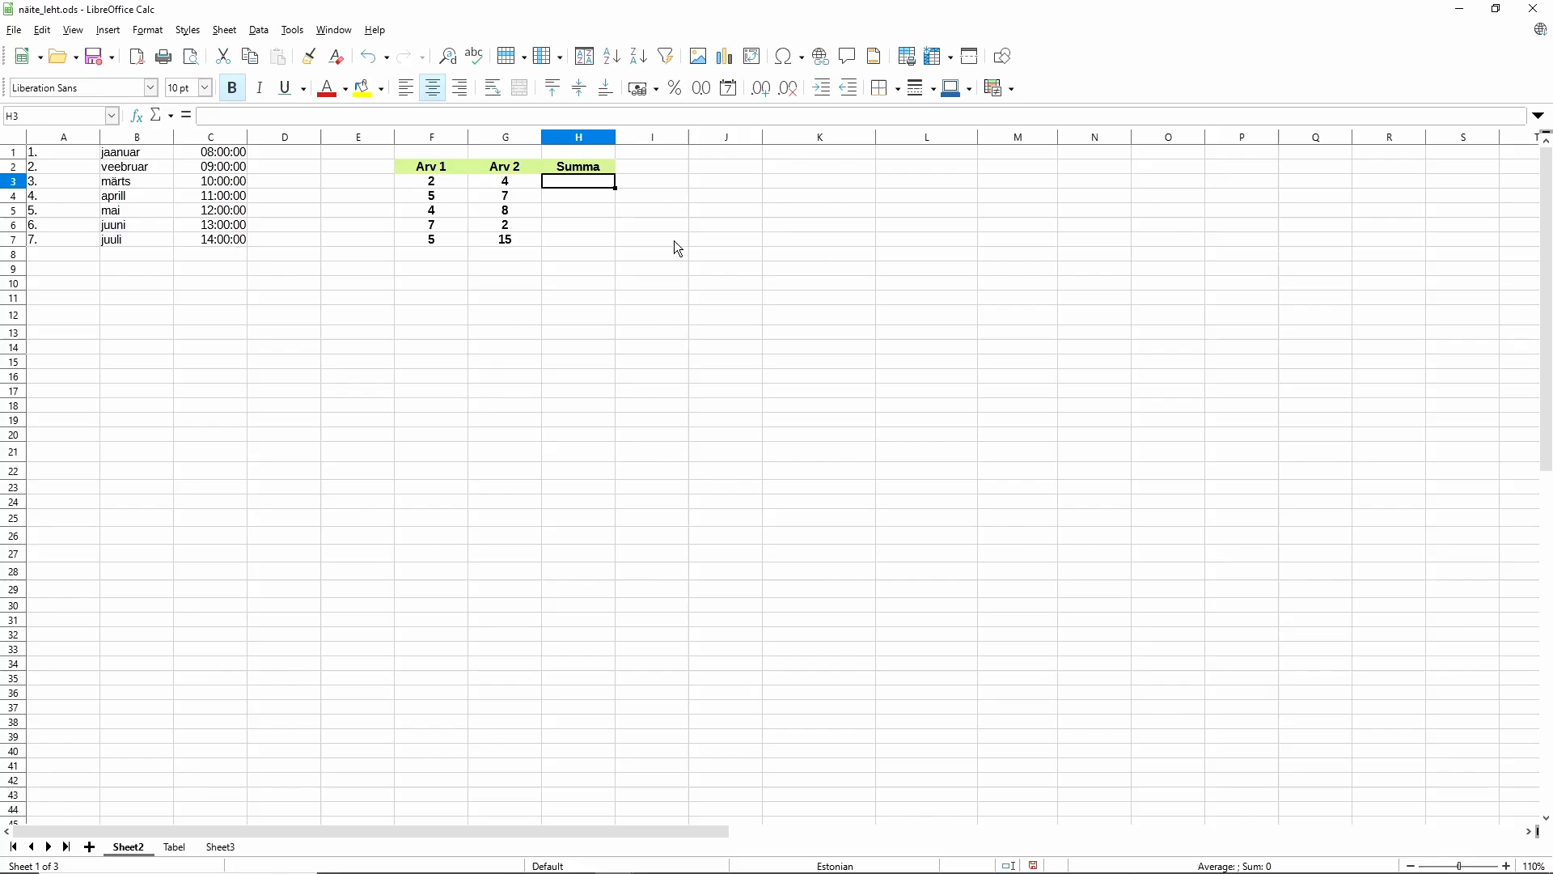
Enter the formula =F3+G3 in cell H3 under Summa and accept it.
{"action": "left_click", "coordinate": [231, 114]}
{"action": "type", "text": "=F3+G3"}
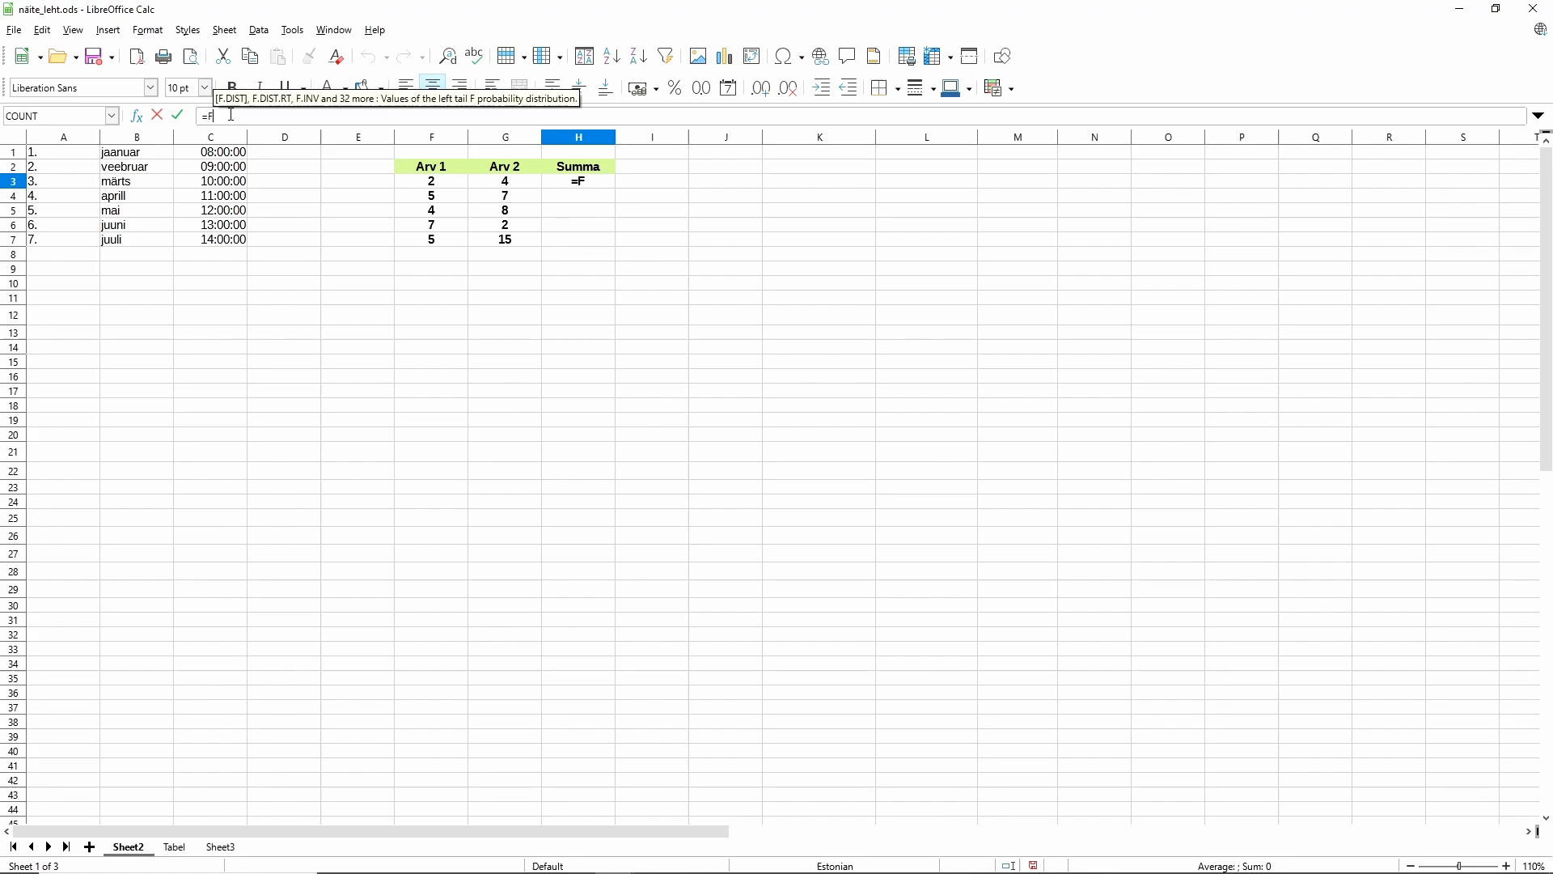
{"action": "left_click", "coordinate": [178, 116]}
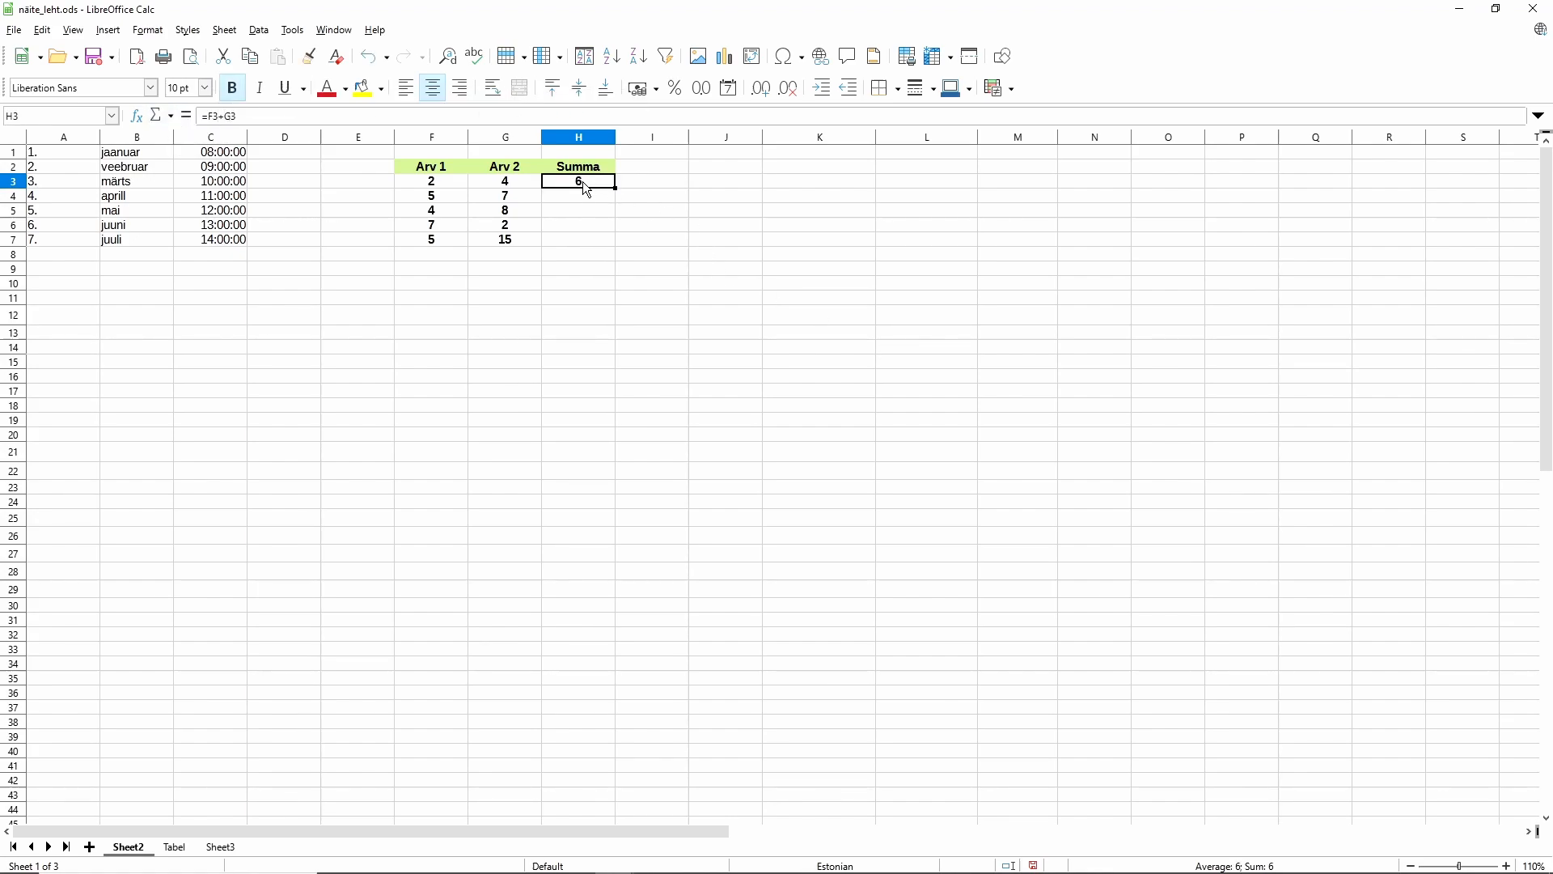
Copy the sum formula from H3, paste it into H4 and leave copy mode.
{"action": "left_click", "coordinate": [250, 58]}
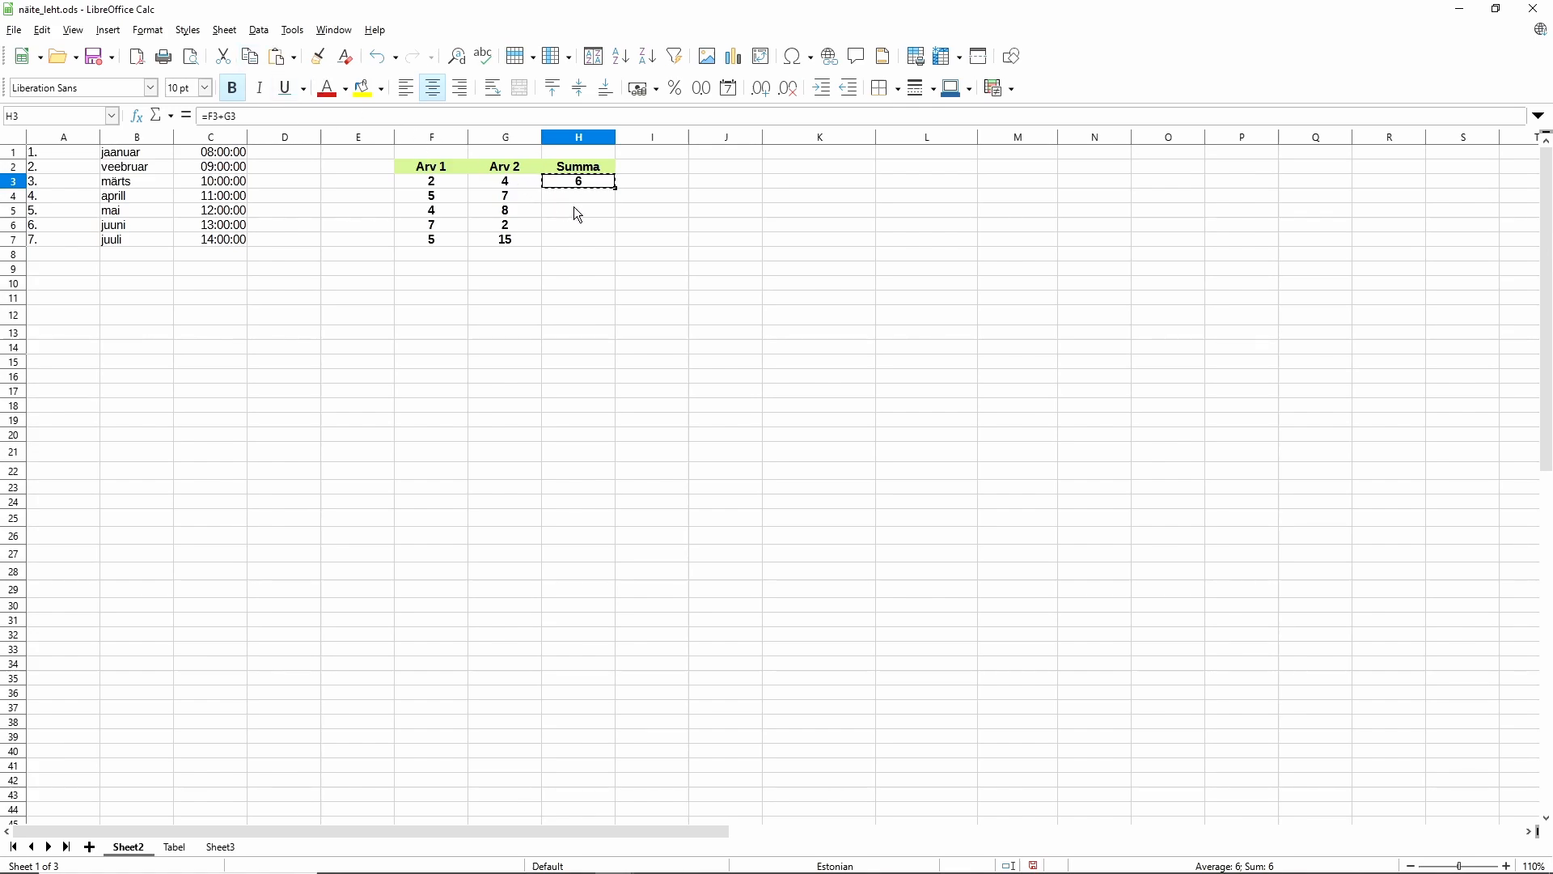
{"action": "left_click", "coordinate": [574, 197]}
{"action": "left_click", "coordinate": [277, 56]}
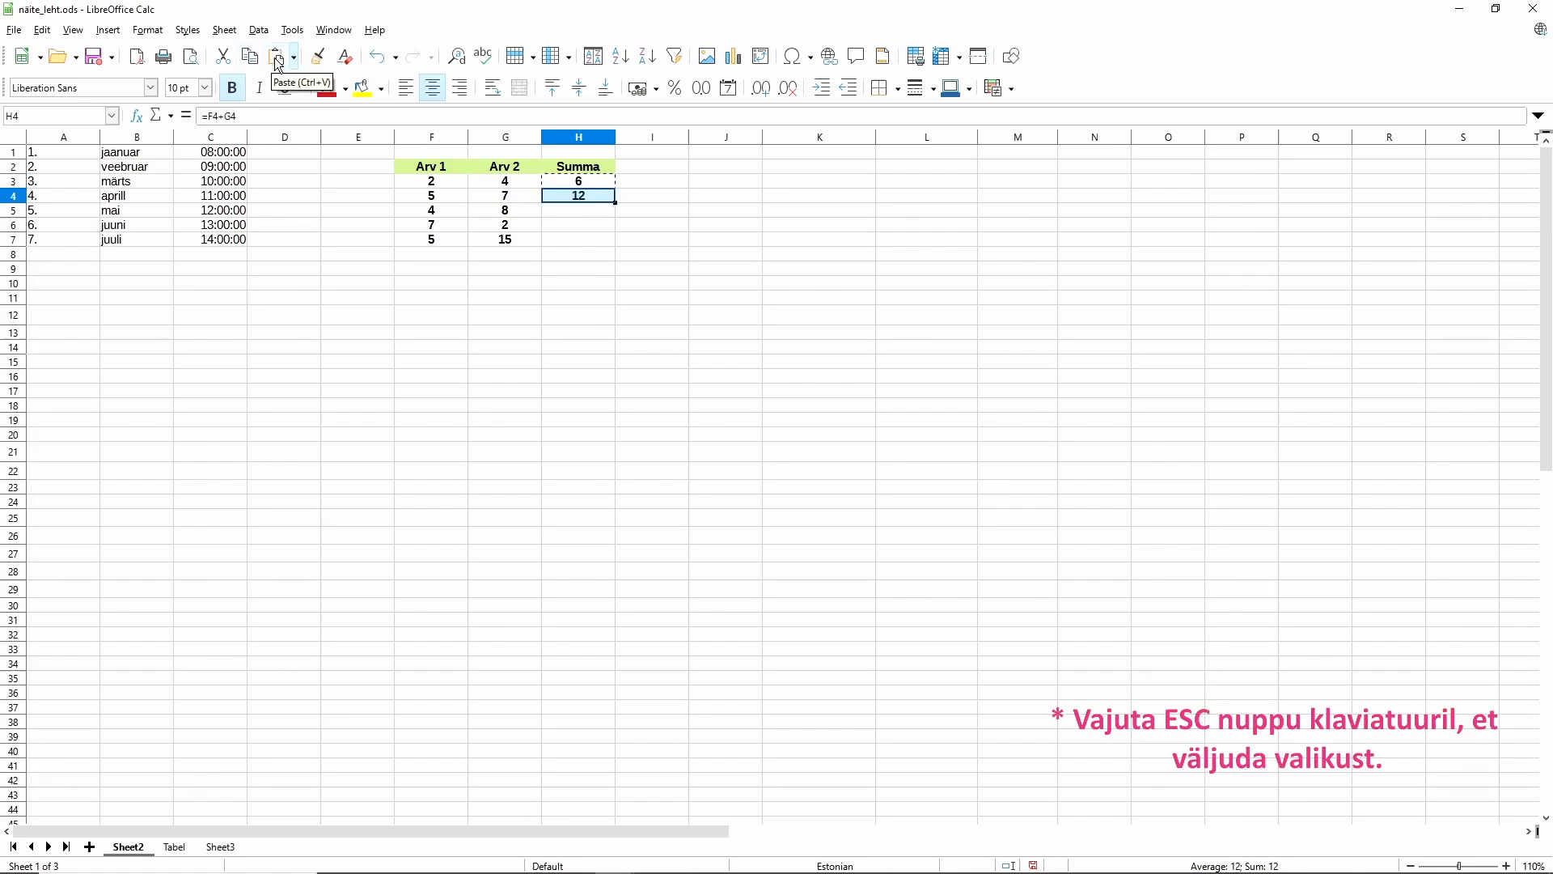
{"action": "key", "text": "Escape"}
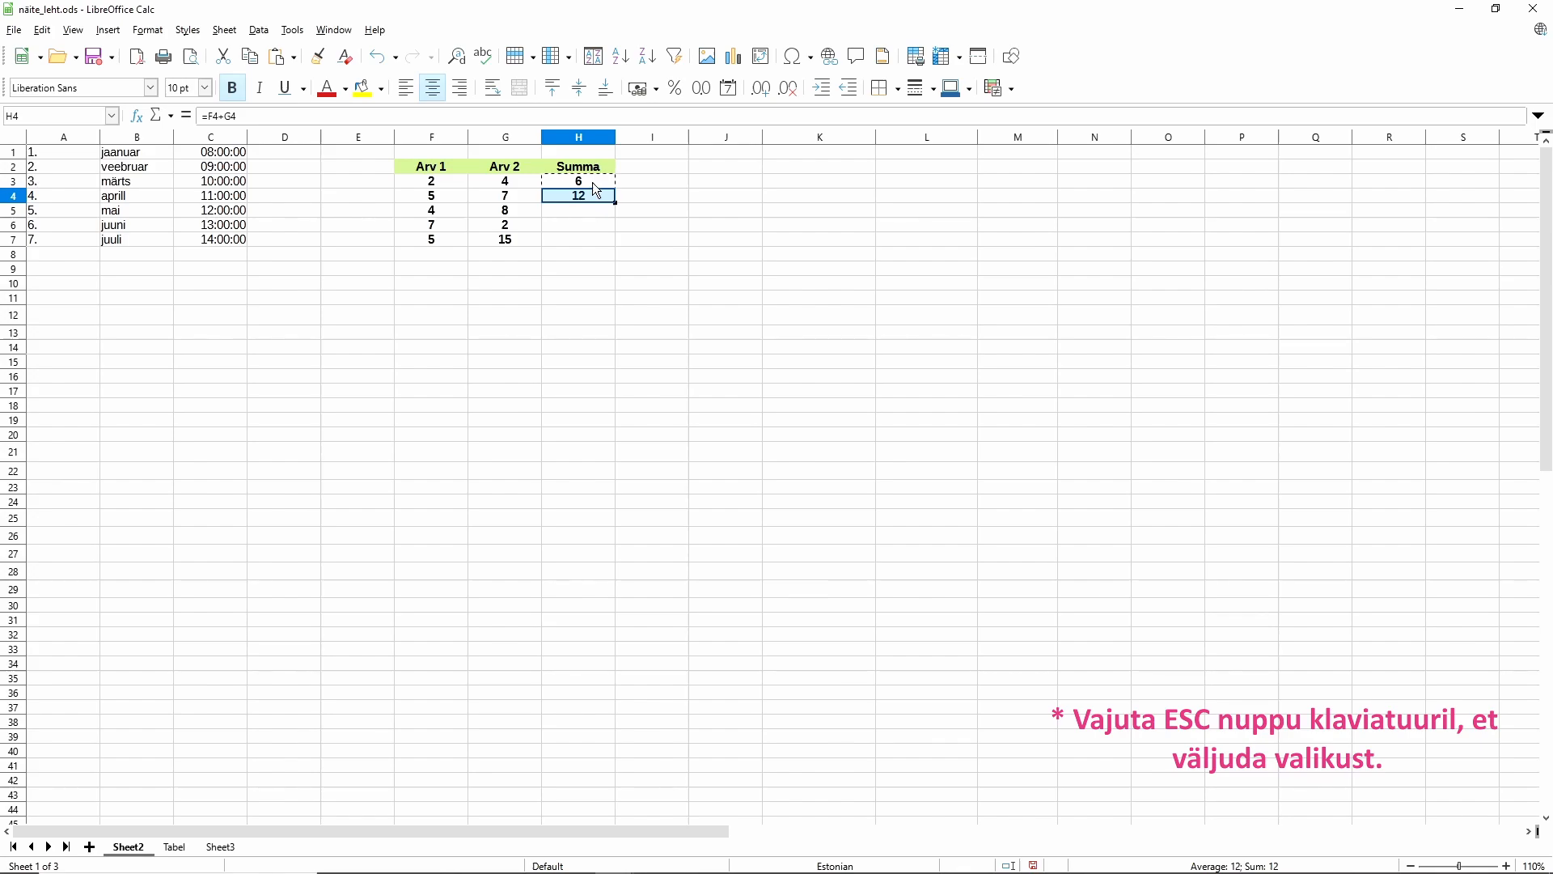
{"action": "left_click", "coordinate": [593, 183]}
{"action": "left_click", "coordinate": [605, 209]}
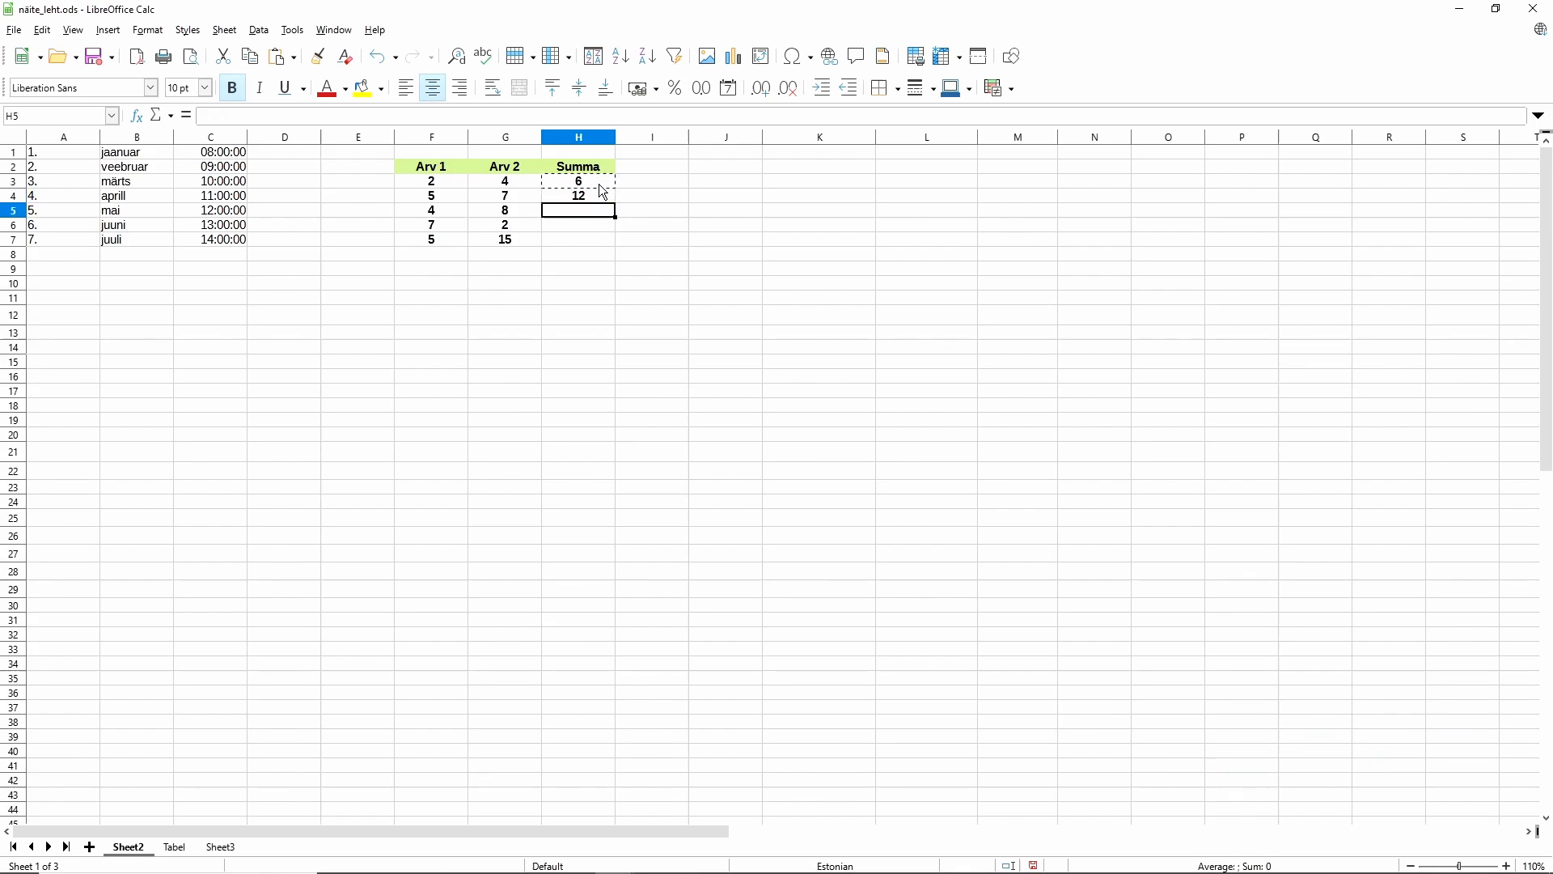
{"action": "left_click", "coordinate": [597, 183]}
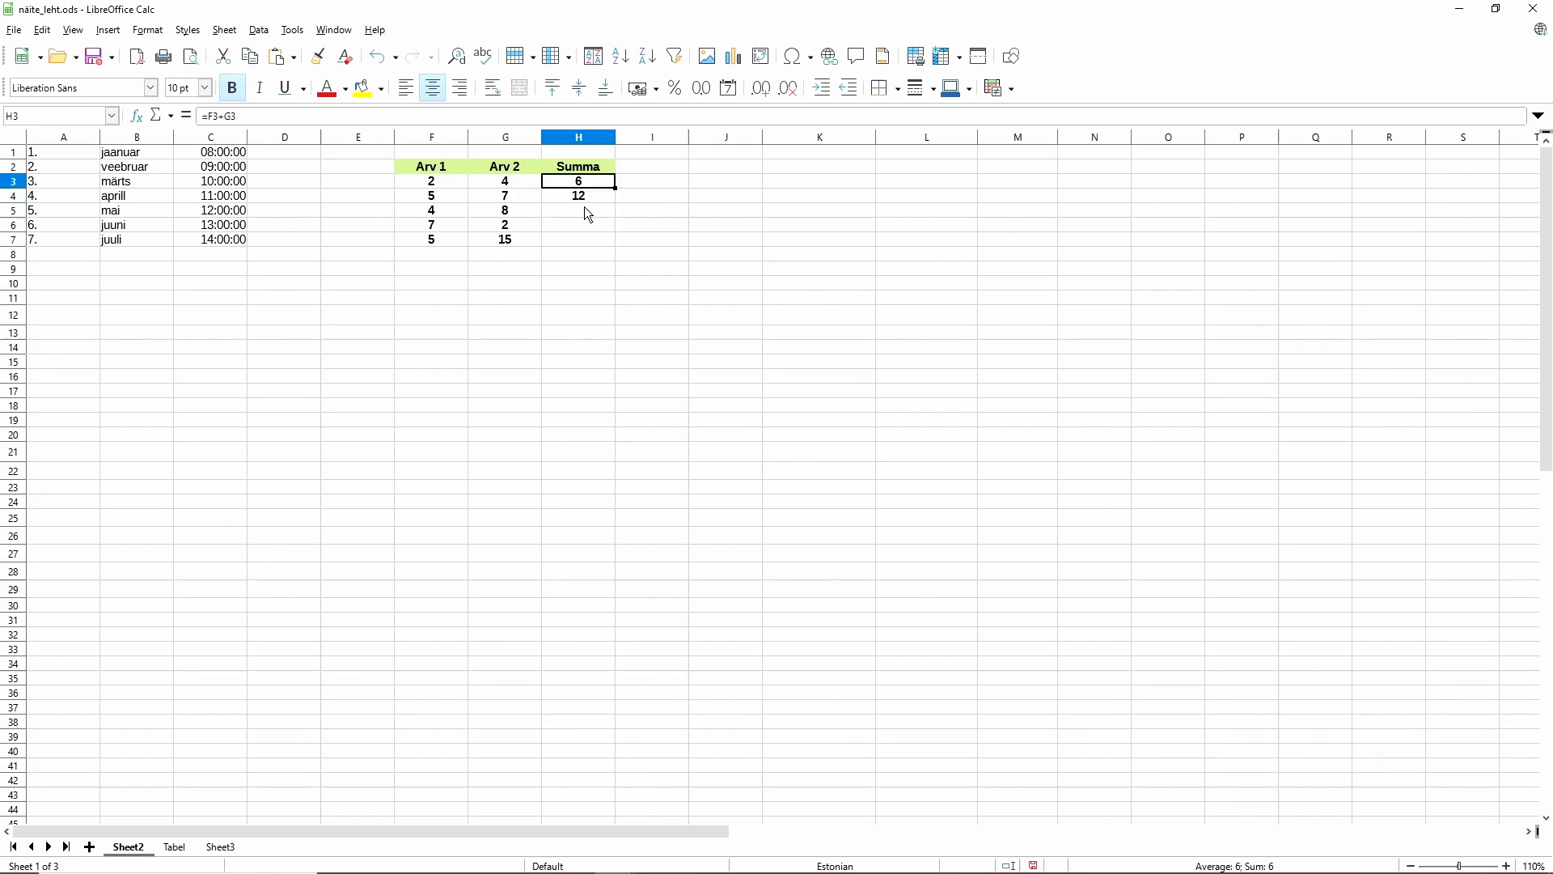
Fill the sum formula from H4 down to H7 to complete the Summa column.
{"action": "left_click", "coordinate": [589, 198]}
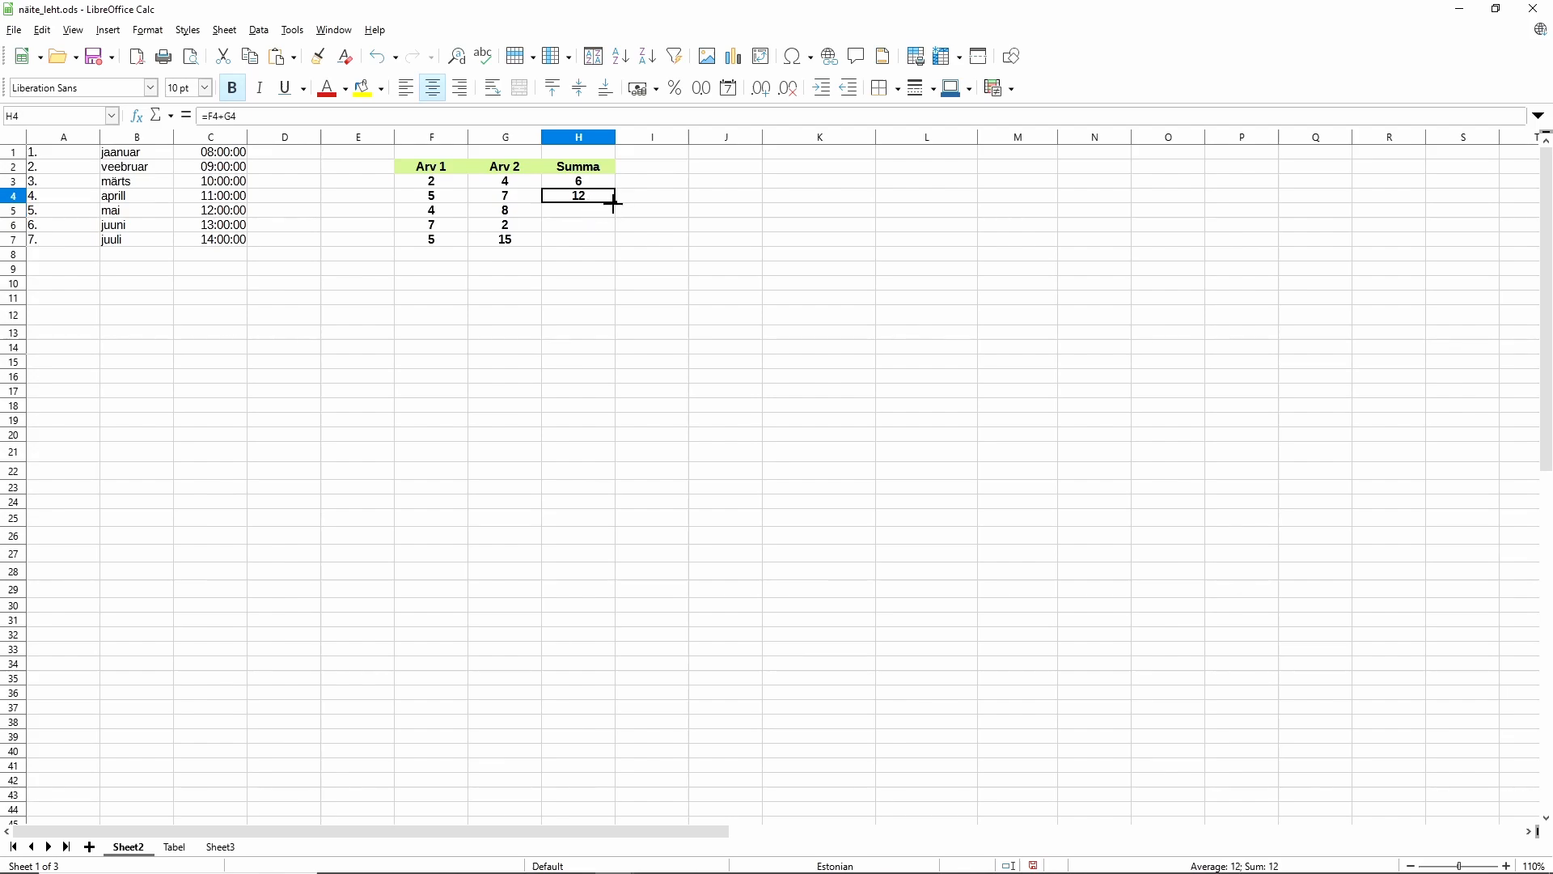
{"action": "left_click_drag", "start_coordinate": [613, 203], "coordinate": [616, 249]}
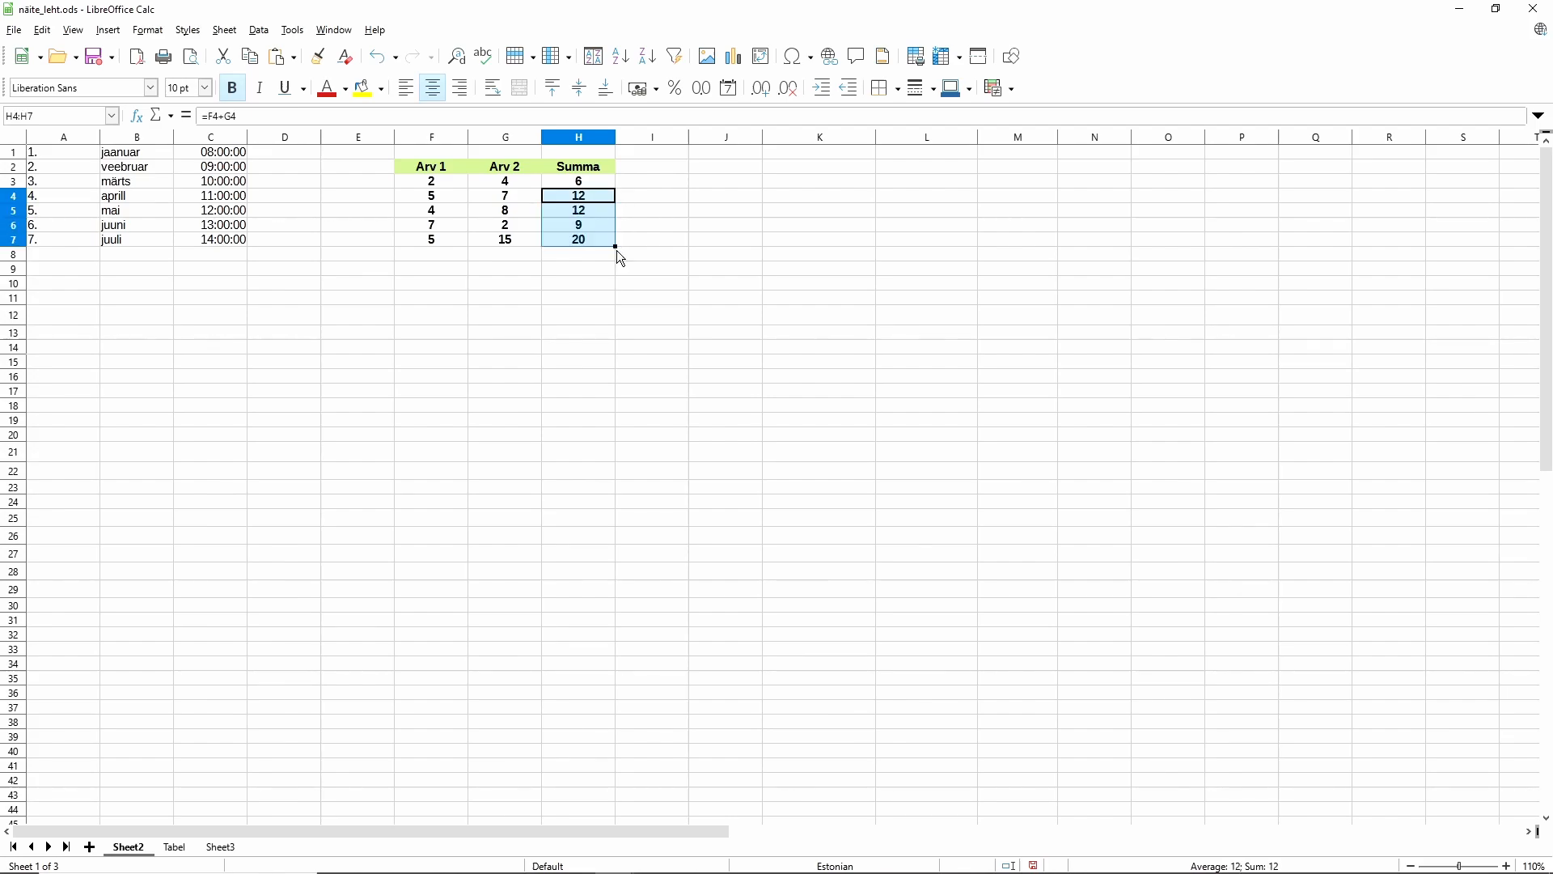
{"action": "left_click", "coordinate": [587, 330]}
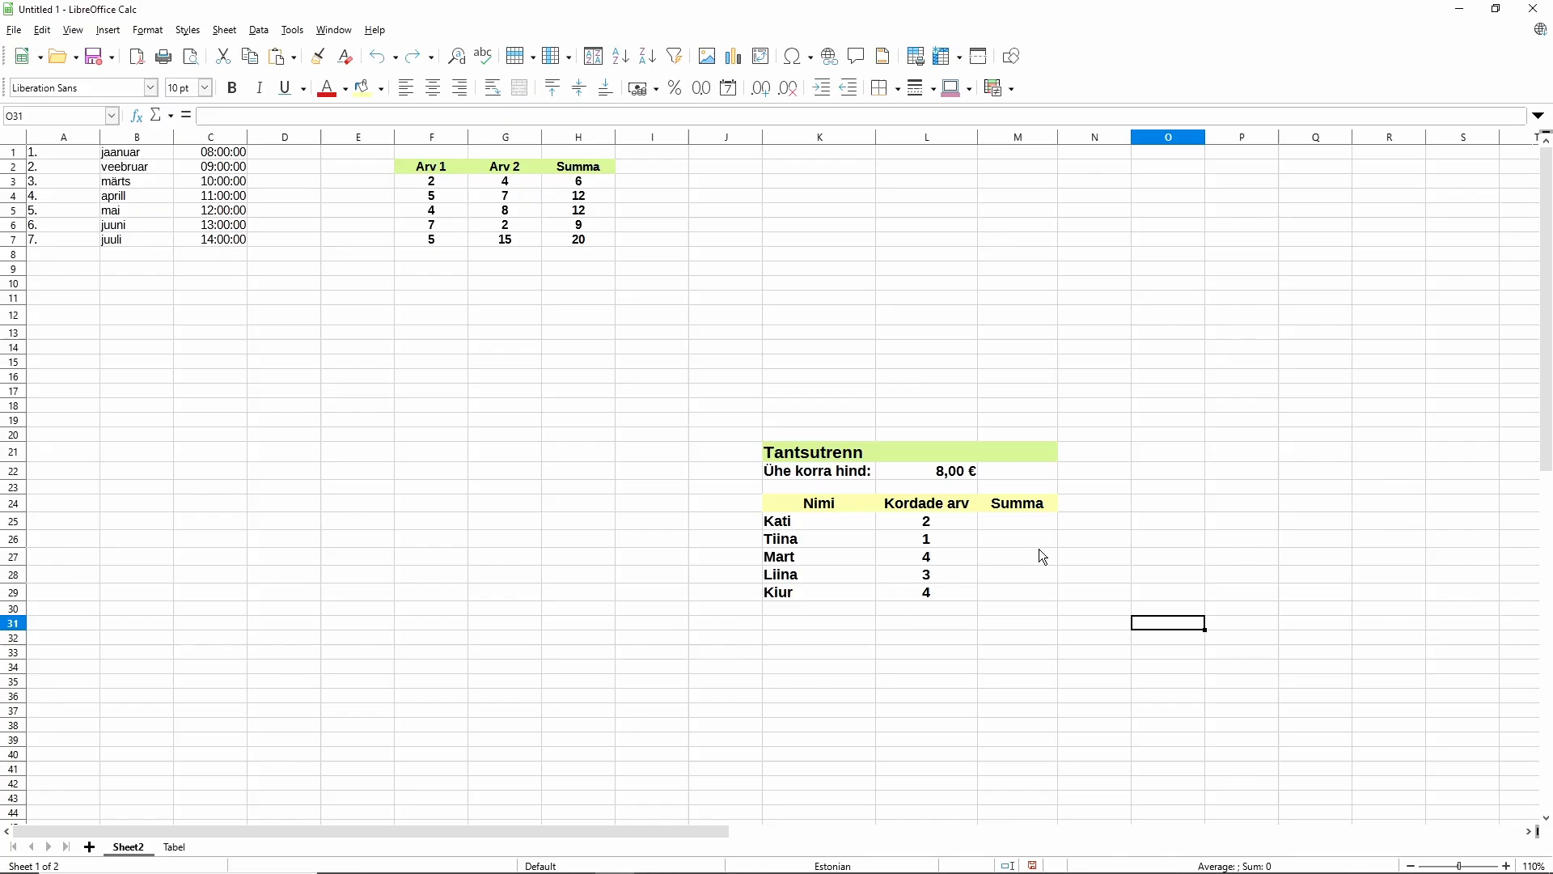
Enter the formula =L25*$L$22 in M25 of the Tantsutrenn table and fill it down to M29.
{"action": "left_click", "coordinate": [1021, 524]}
{"action": "left_click", "coordinate": [234, 115]}
{"action": "type", "text": "=L"}
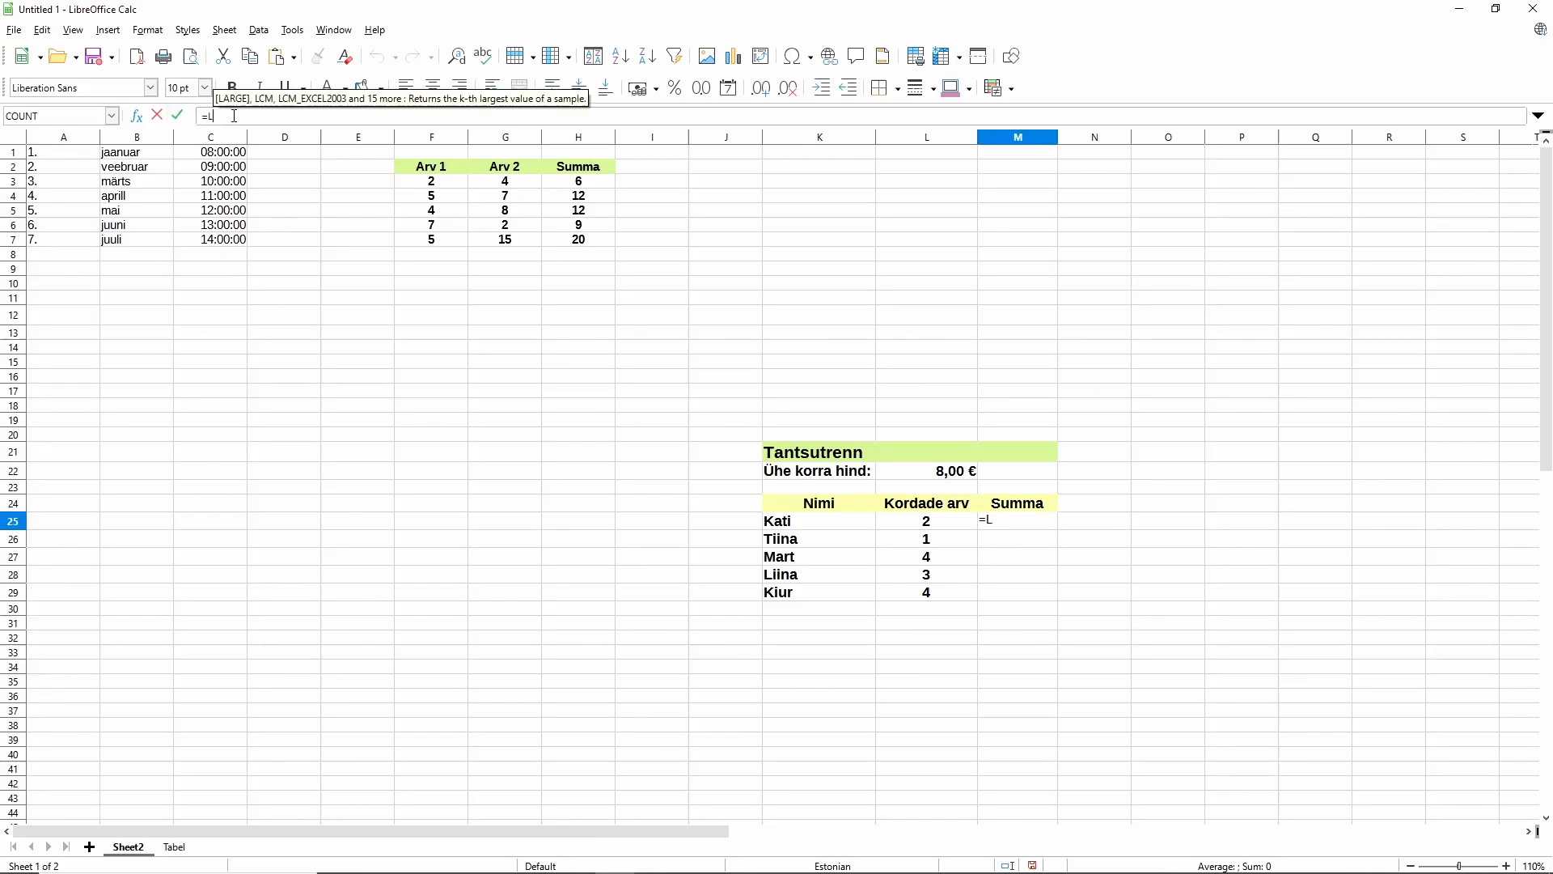
{"action": "type", "text": "25*$"}
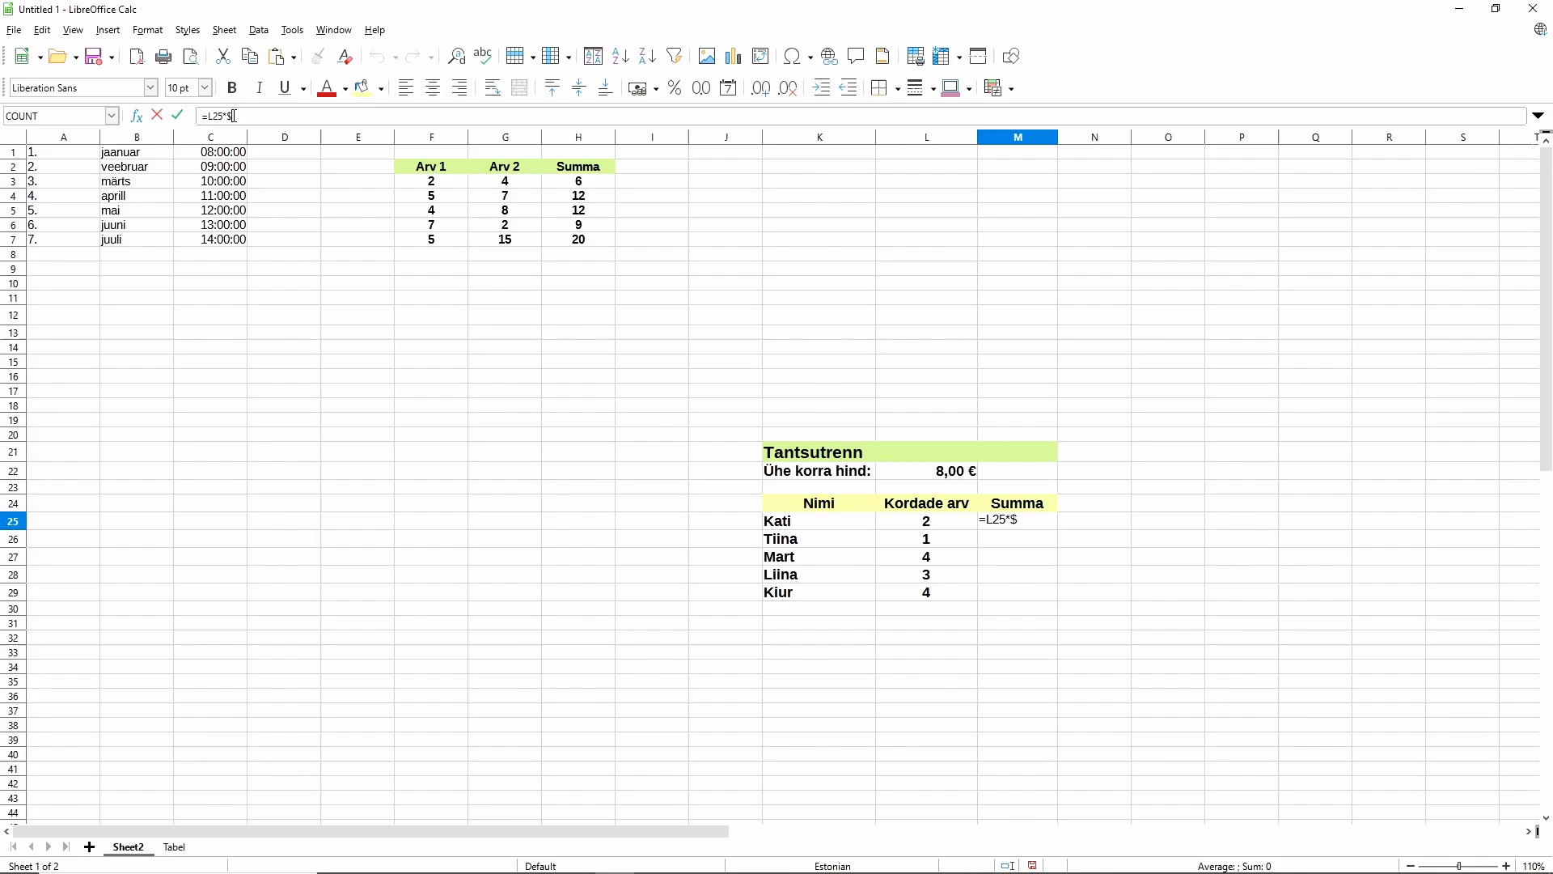
{"action": "type", "text": "L$22"}
{"action": "left_click", "coordinate": [177, 115]}
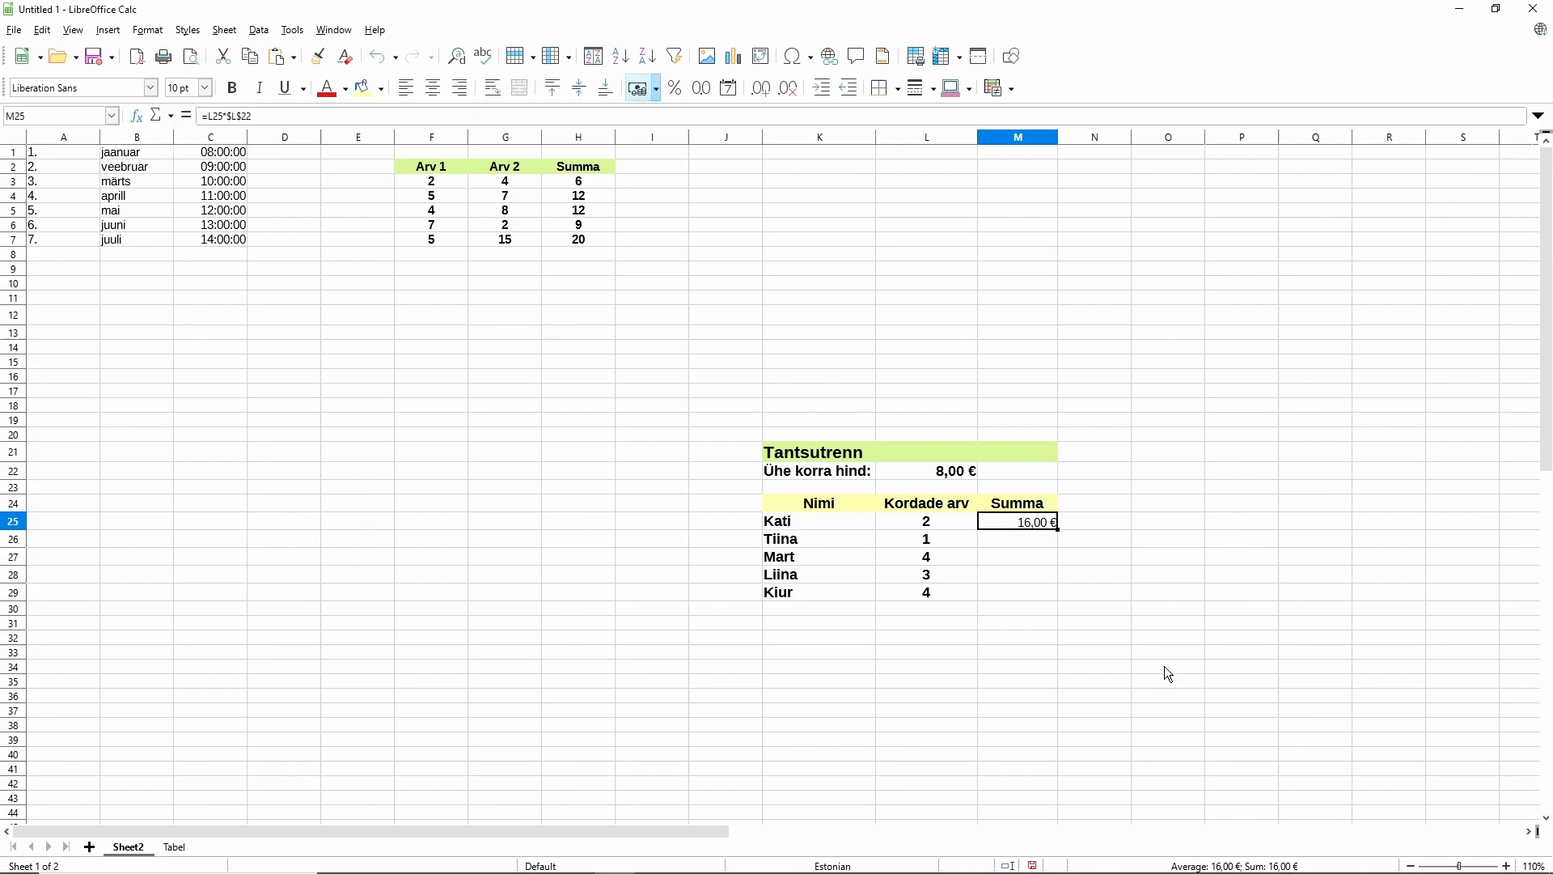
{"action": "left_click_drag", "start_coordinate": [1058, 529], "coordinate": [1054, 597]}
{"action": "left_click", "coordinate": [1089, 631]}
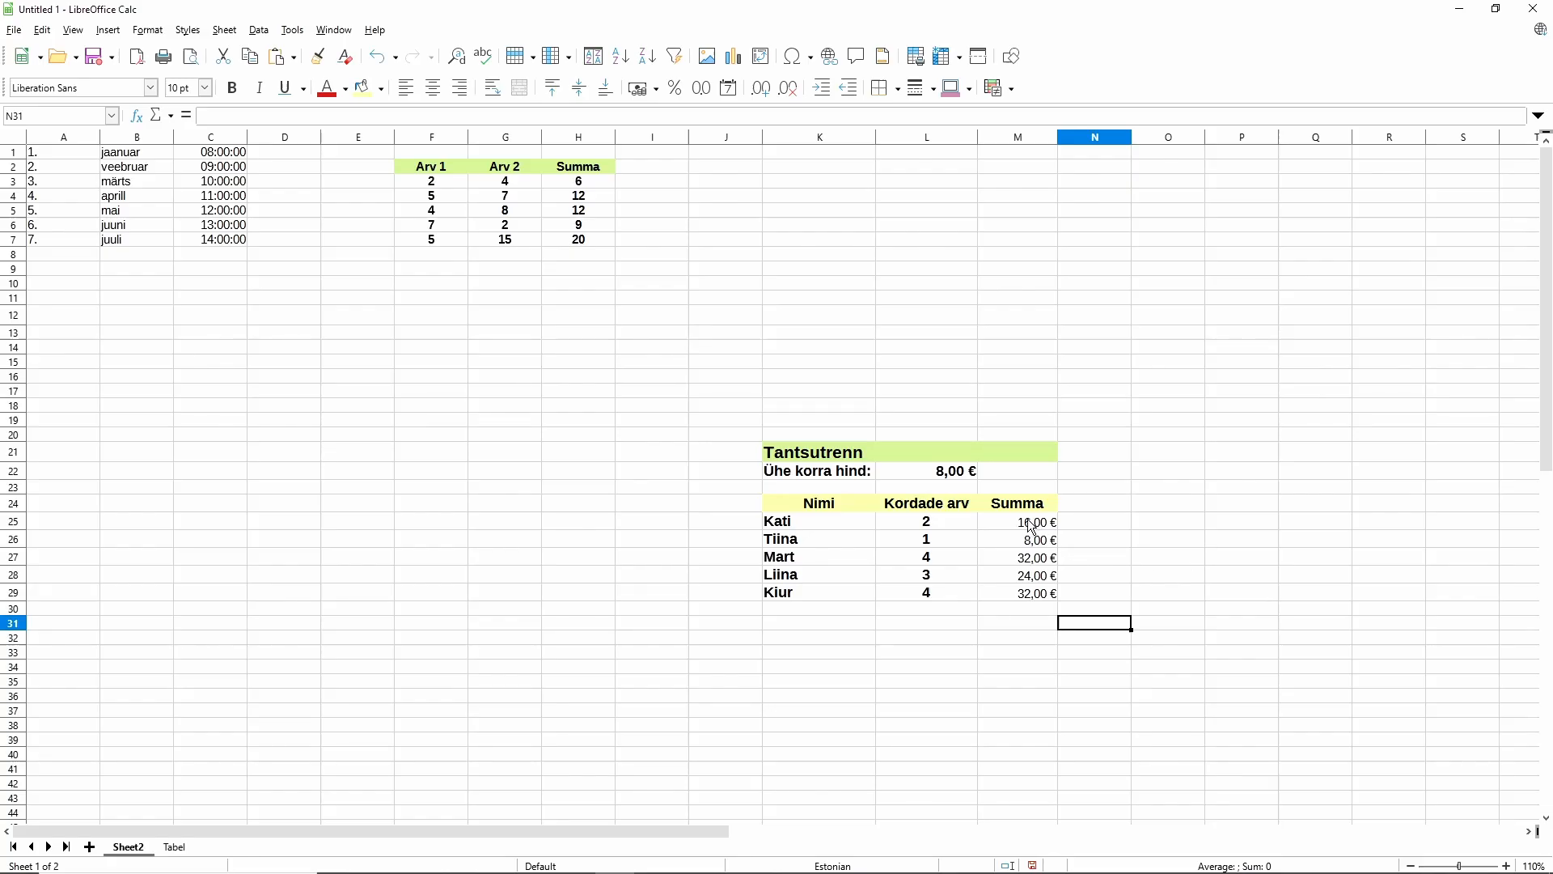
Format the amounts in M25:M29 as 12 pt bold with a light green background.
{"action": "left_click_drag", "start_coordinate": [1019, 522], "coordinate": [1050, 596]}
{"action": "left_click", "coordinate": [206, 87]}
{"action": "left_click", "coordinate": [178, 145]}
{"action": "left_click", "coordinate": [232, 87]}
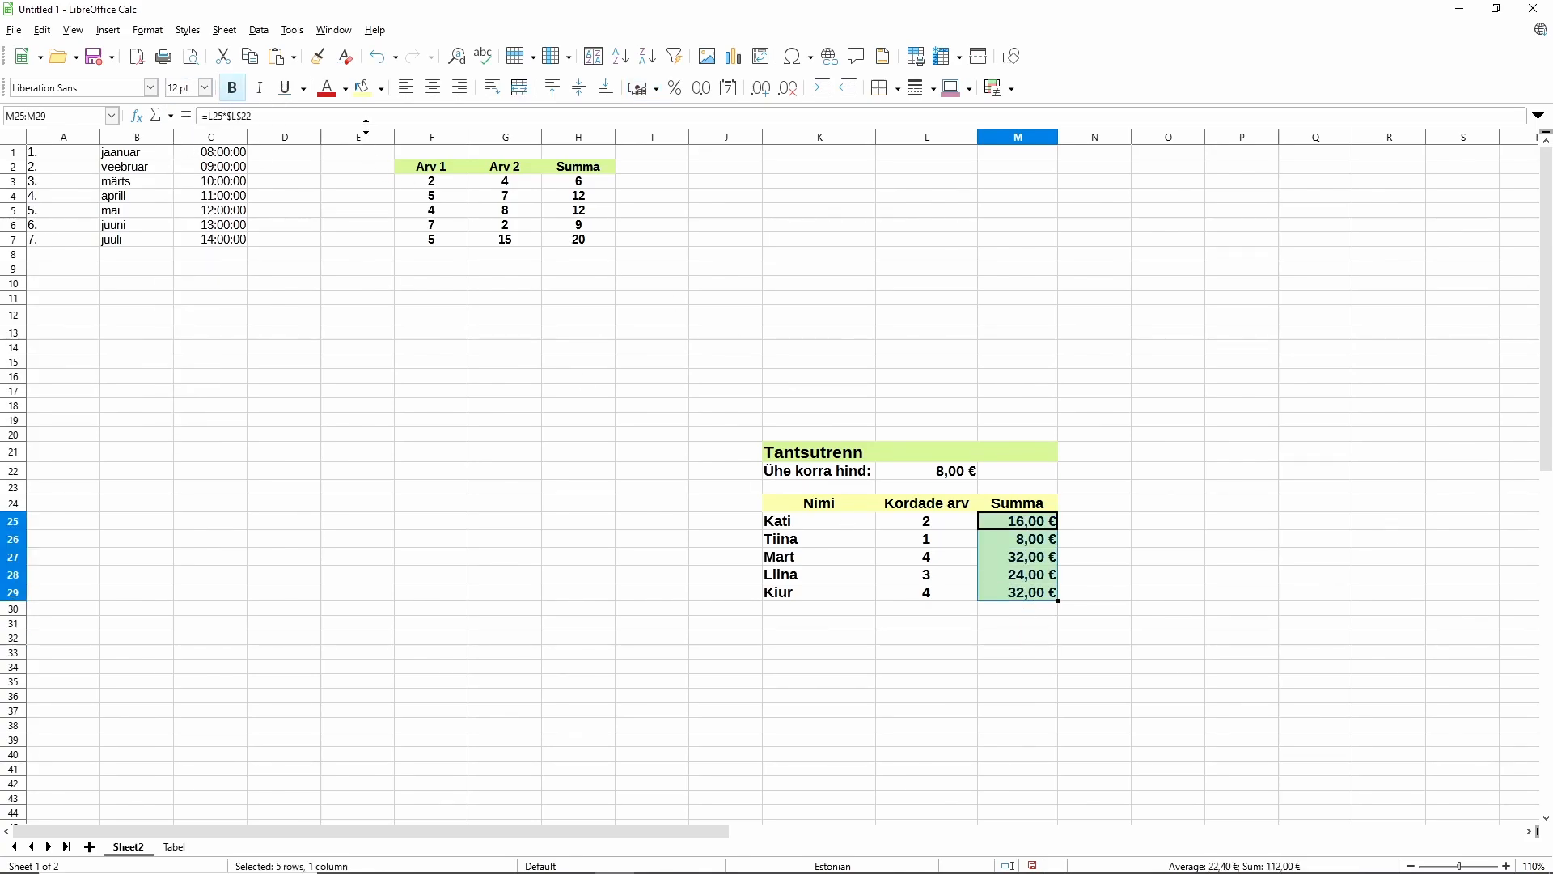
{"action": "left_click", "coordinate": [381, 91]}
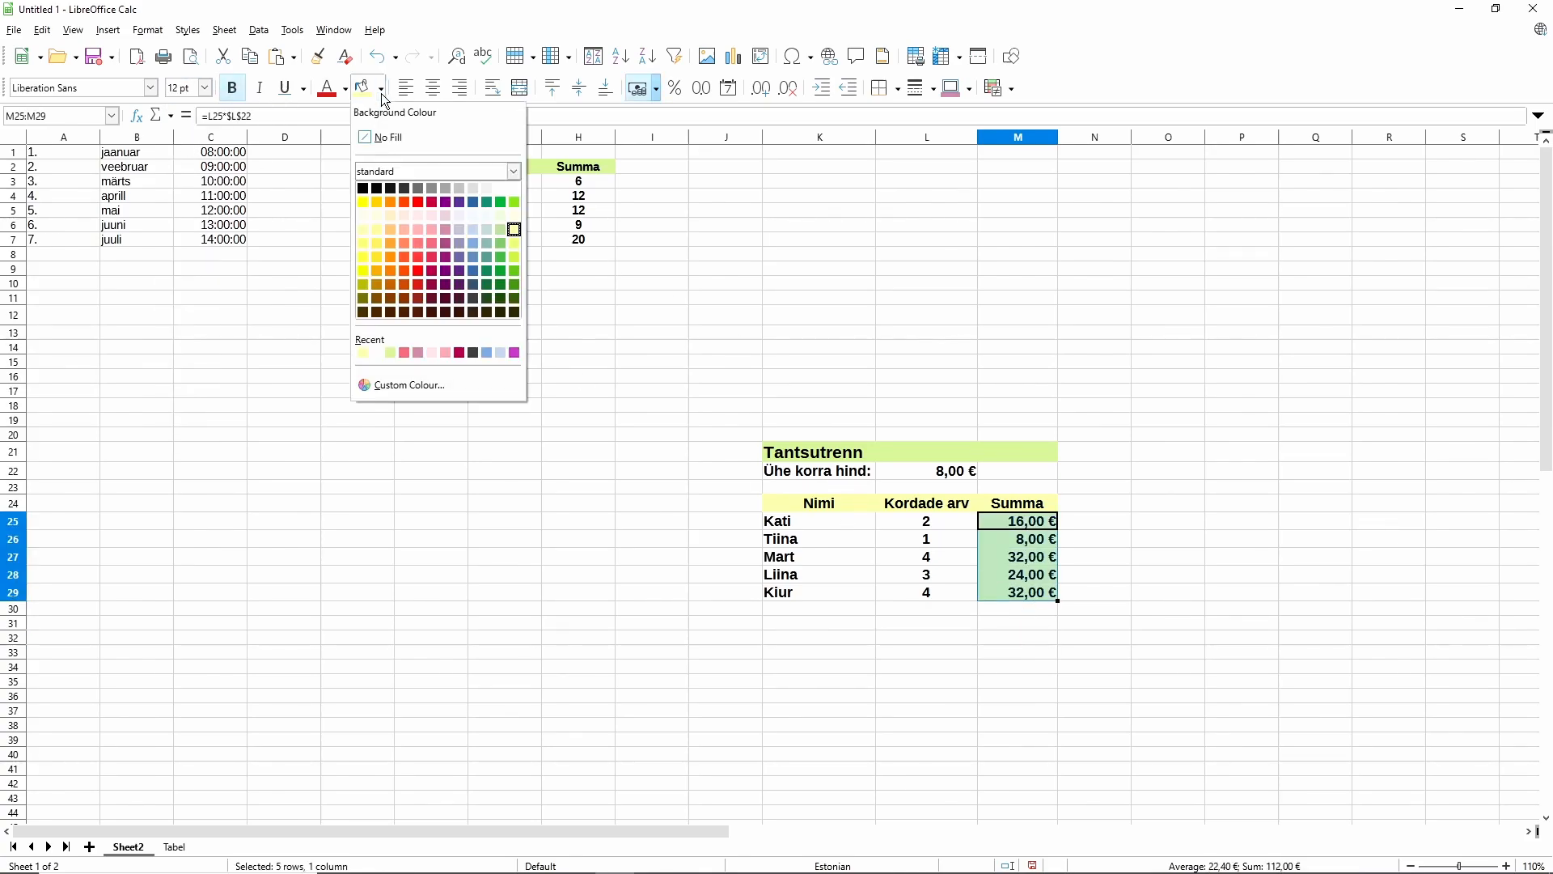
{"action": "left_click", "coordinate": [500, 215]}
{"action": "left_click", "coordinate": [819, 652]}
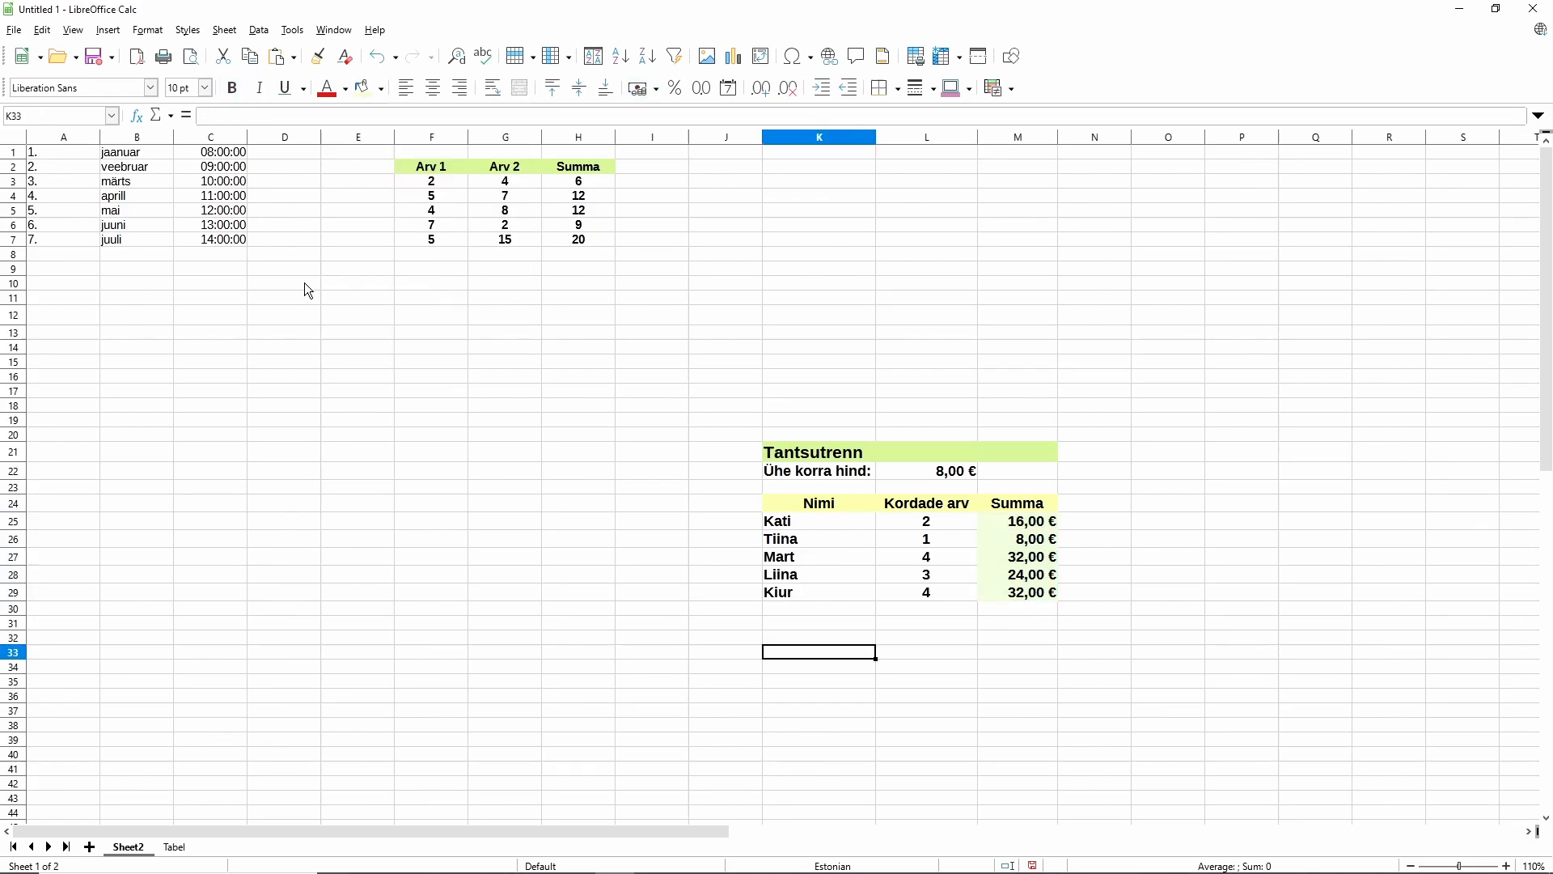
Open the Sort Lists settings in the LibreOffice Calc options and start a new list.
{"action": "left_click", "coordinate": [296, 30]}
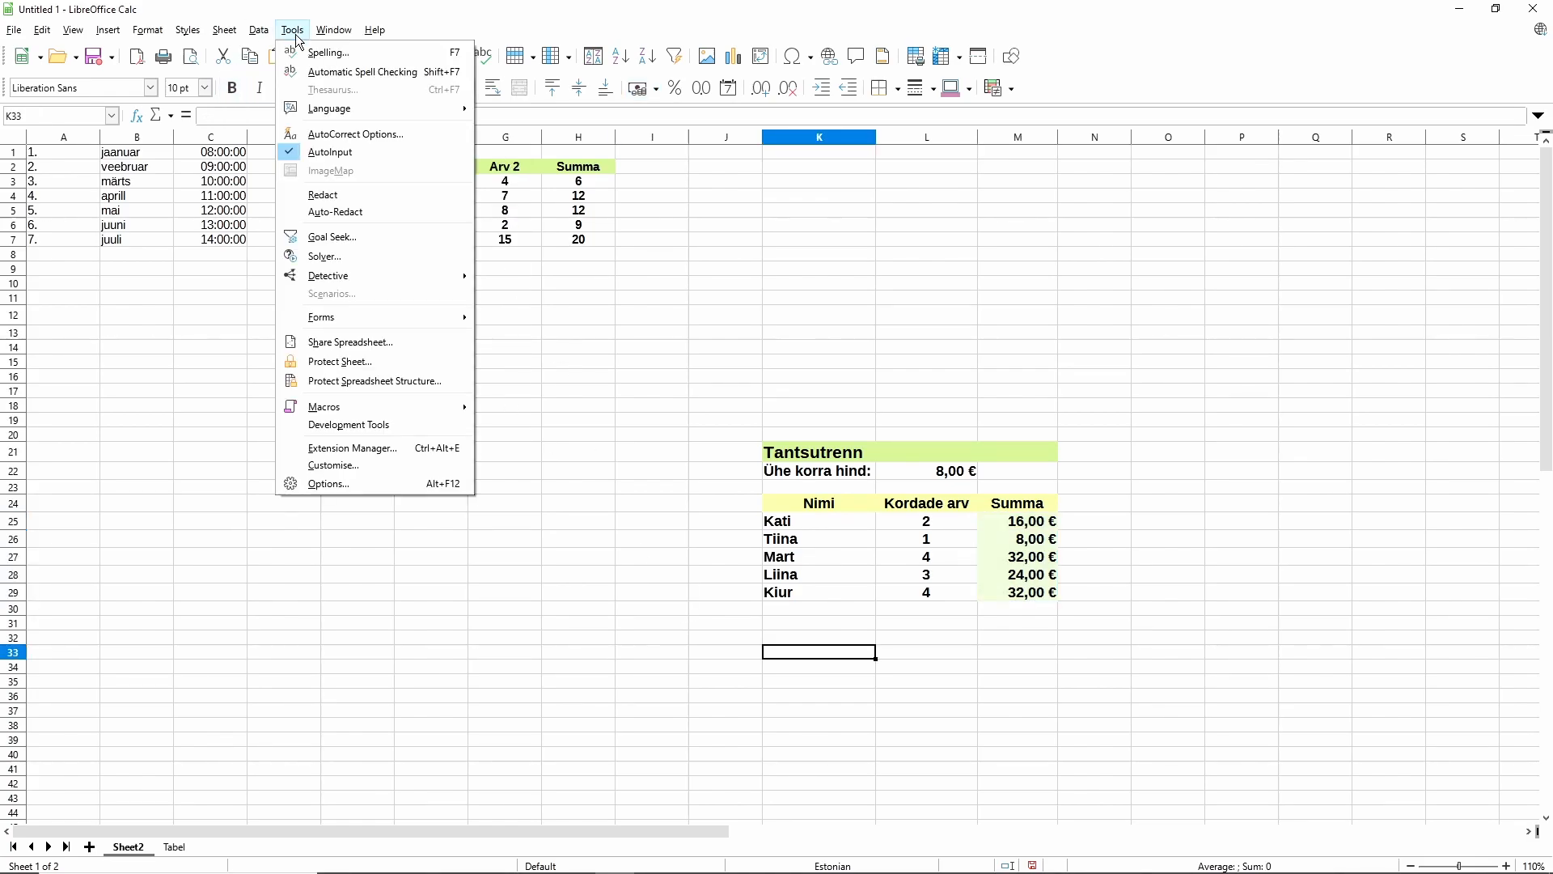
{"action": "left_click", "coordinate": [324, 490]}
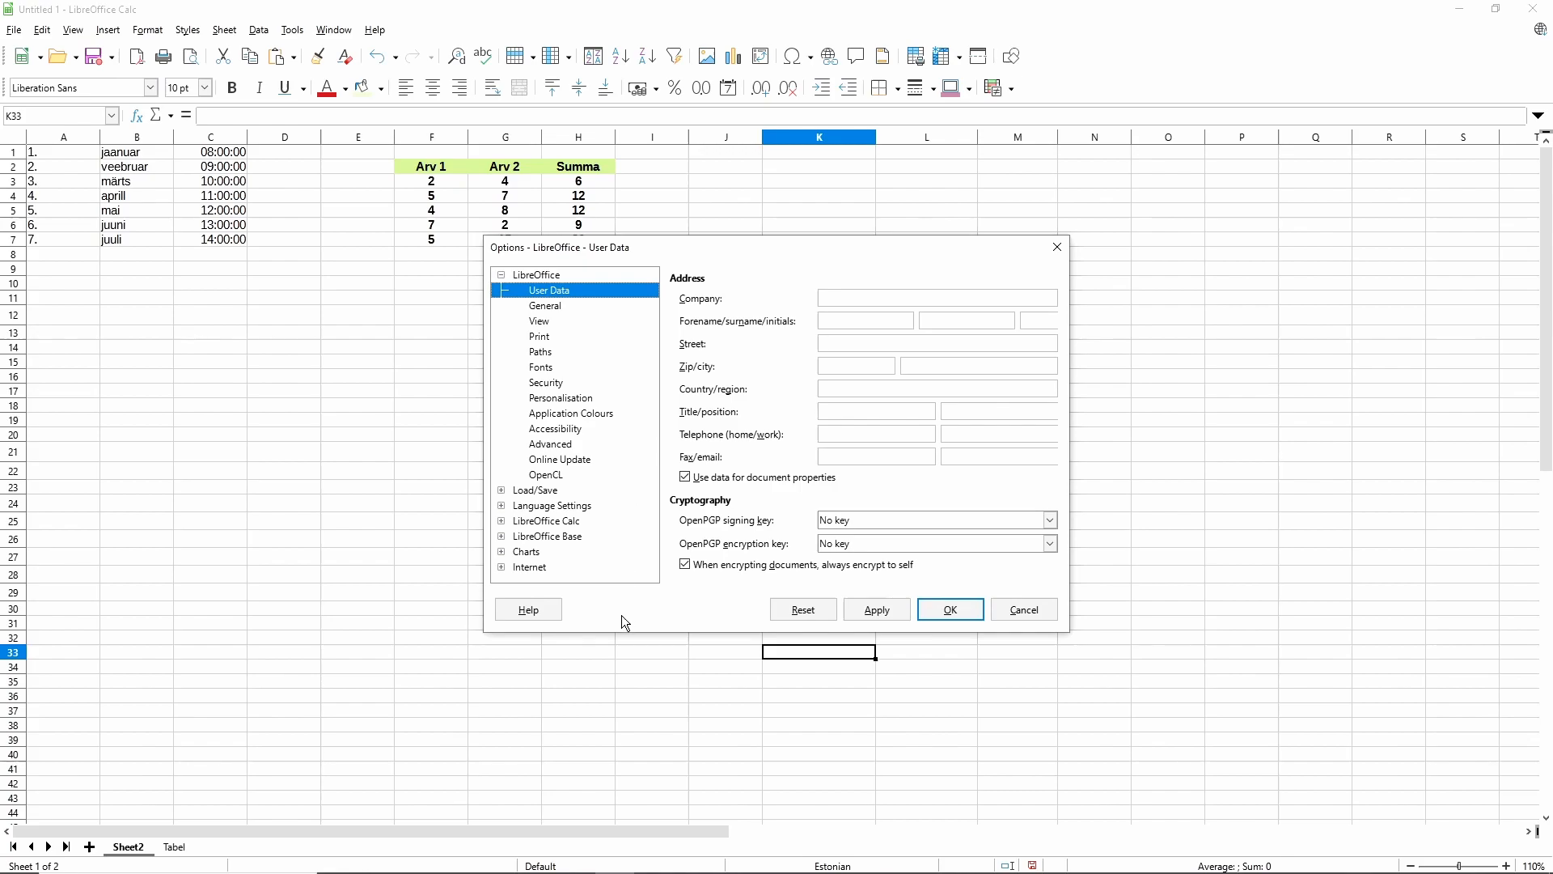
{"action": "left_click", "coordinate": [501, 521]}
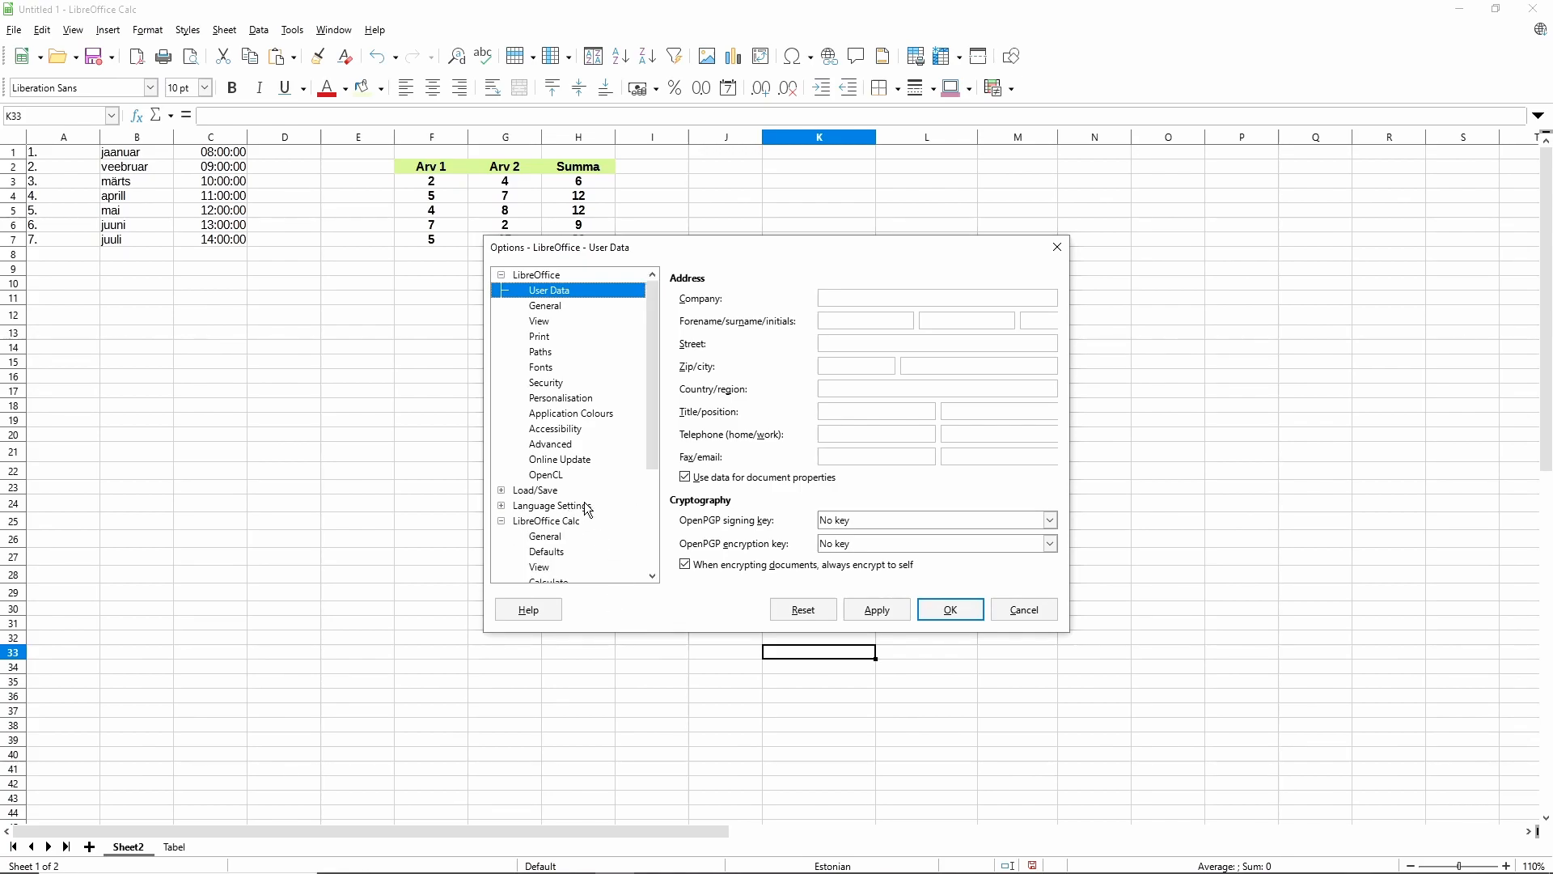
{"action": "scroll", "coordinate": [599, 501], "scroll_direction": "down", "scroll_amount": 3}
{"action": "left_click", "coordinate": [548, 475]}
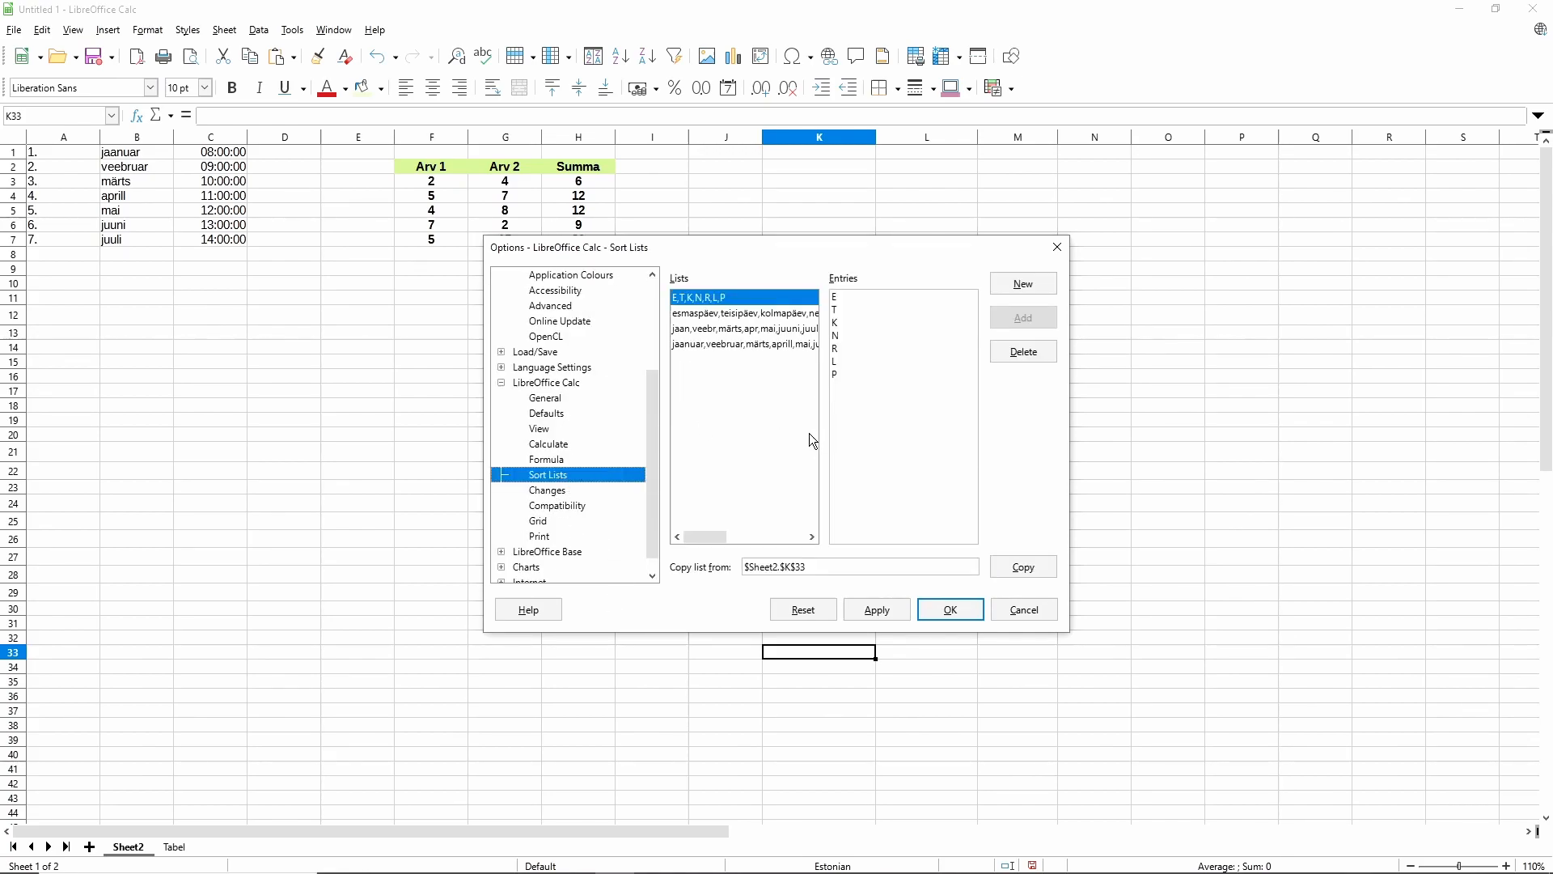
{"action": "left_click", "coordinate": [1022, 283]}
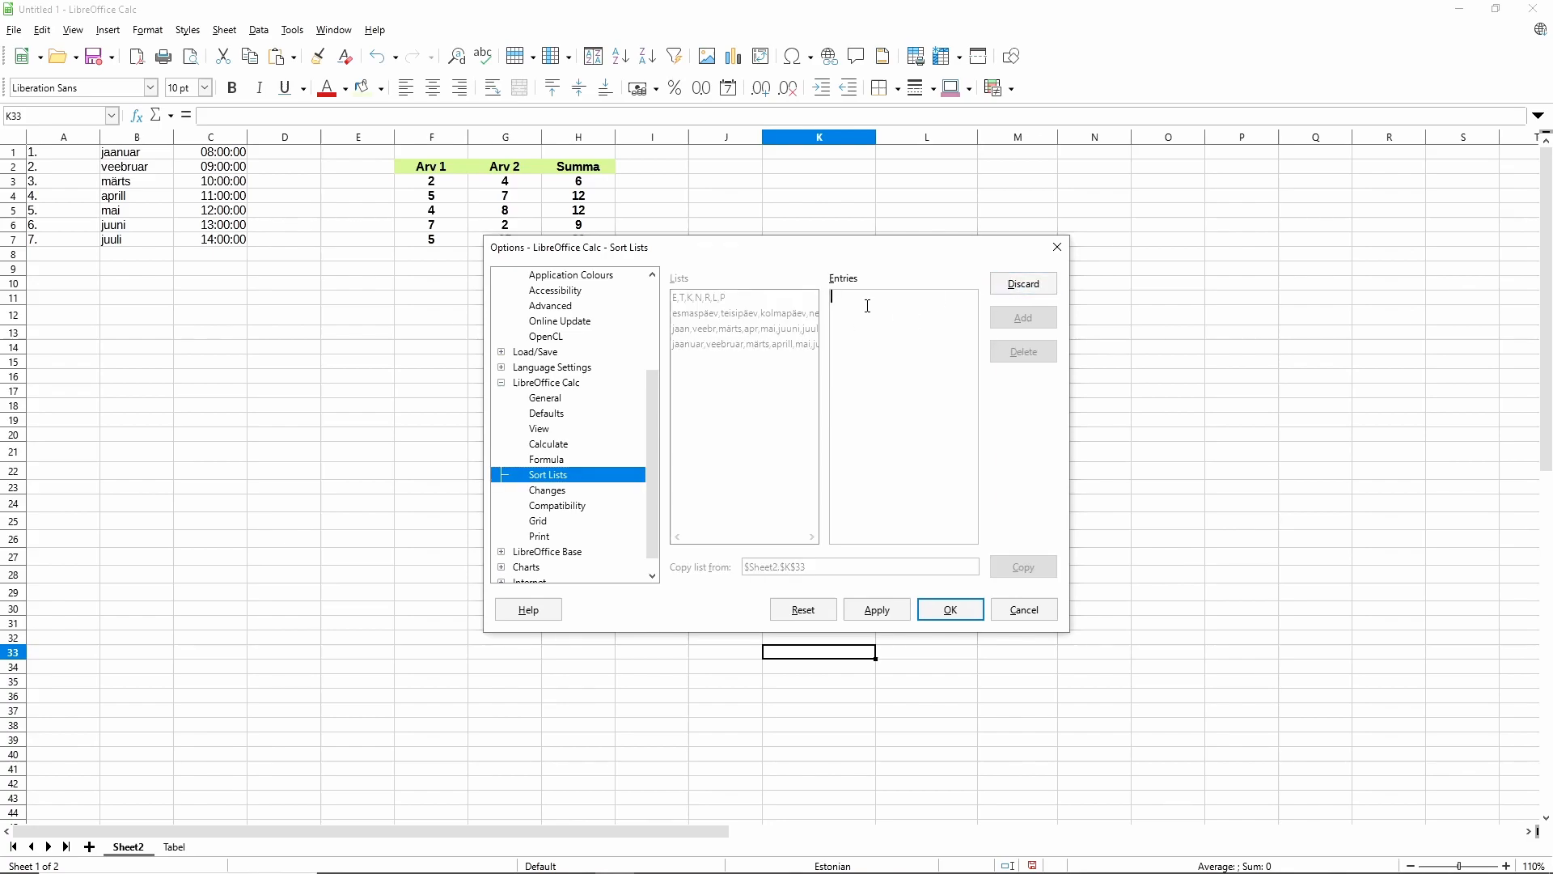
Enter hiir, karu, koer, kass, jänes and hunt as list entries, add the list and accept the options.
{"action": "type", "text": "hiir"}
{"action": "key", "text": "Return"}
{"action": "type", "text": "karu"}
{"action": "key", "text": "Return"}
{"action": "type", "text": "koer"}
{"action": "key", "text": "Return"}
{"action": "type", "text": "kass"}
{"action": "key", "text": "Return"}
{"action": "type", "text": "jänes"}
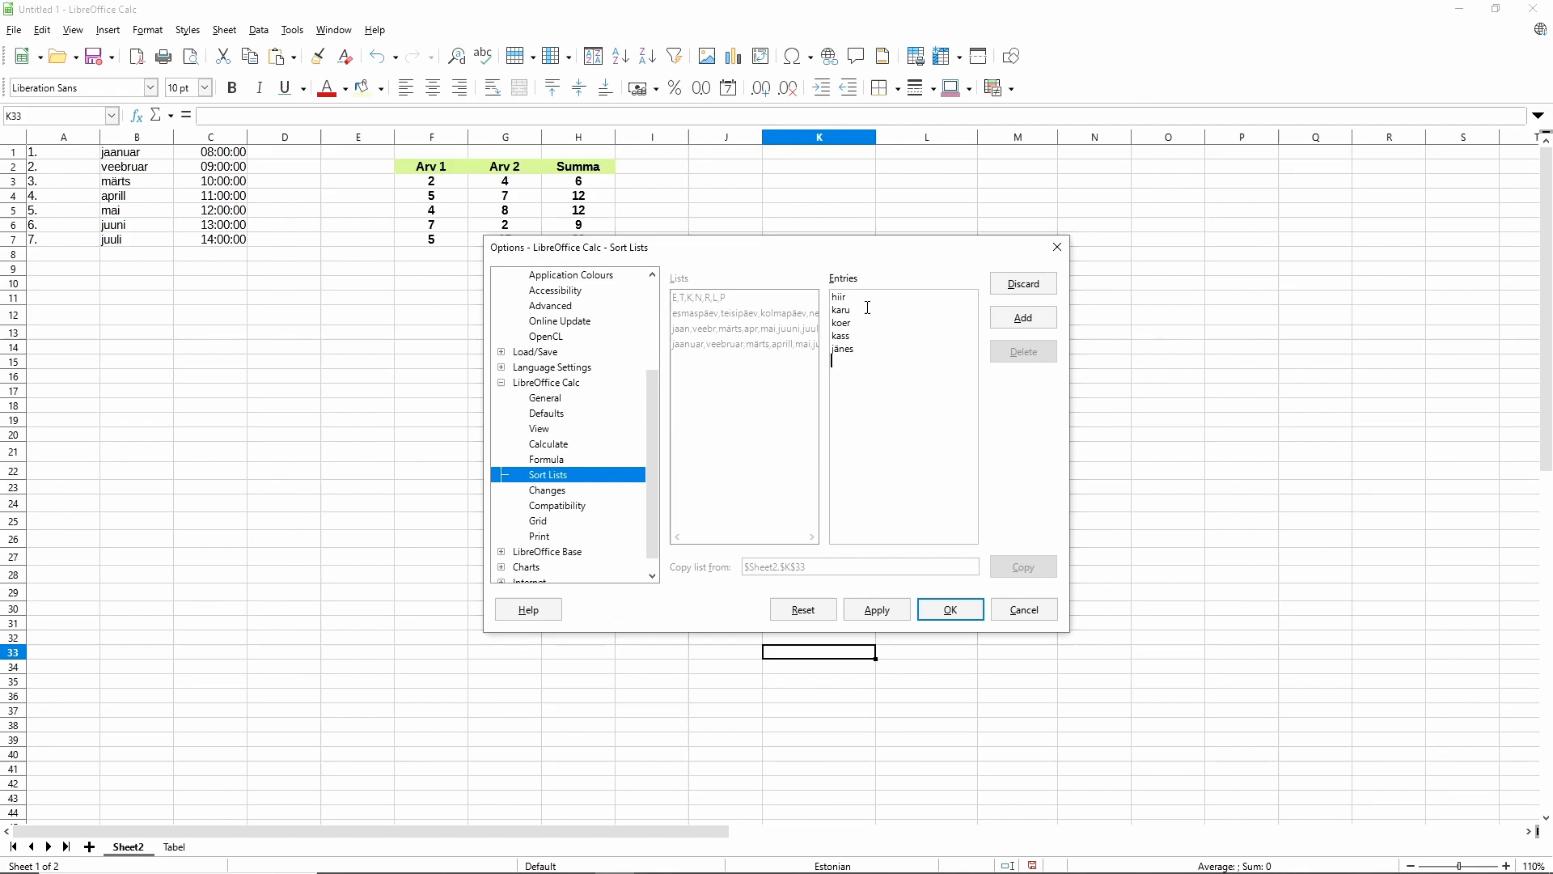
{"action": "key", "text": "Return"}
{"action": "type", "text": "hunt"}
{"action": "left_click", "coordinate": [1011, 321]}
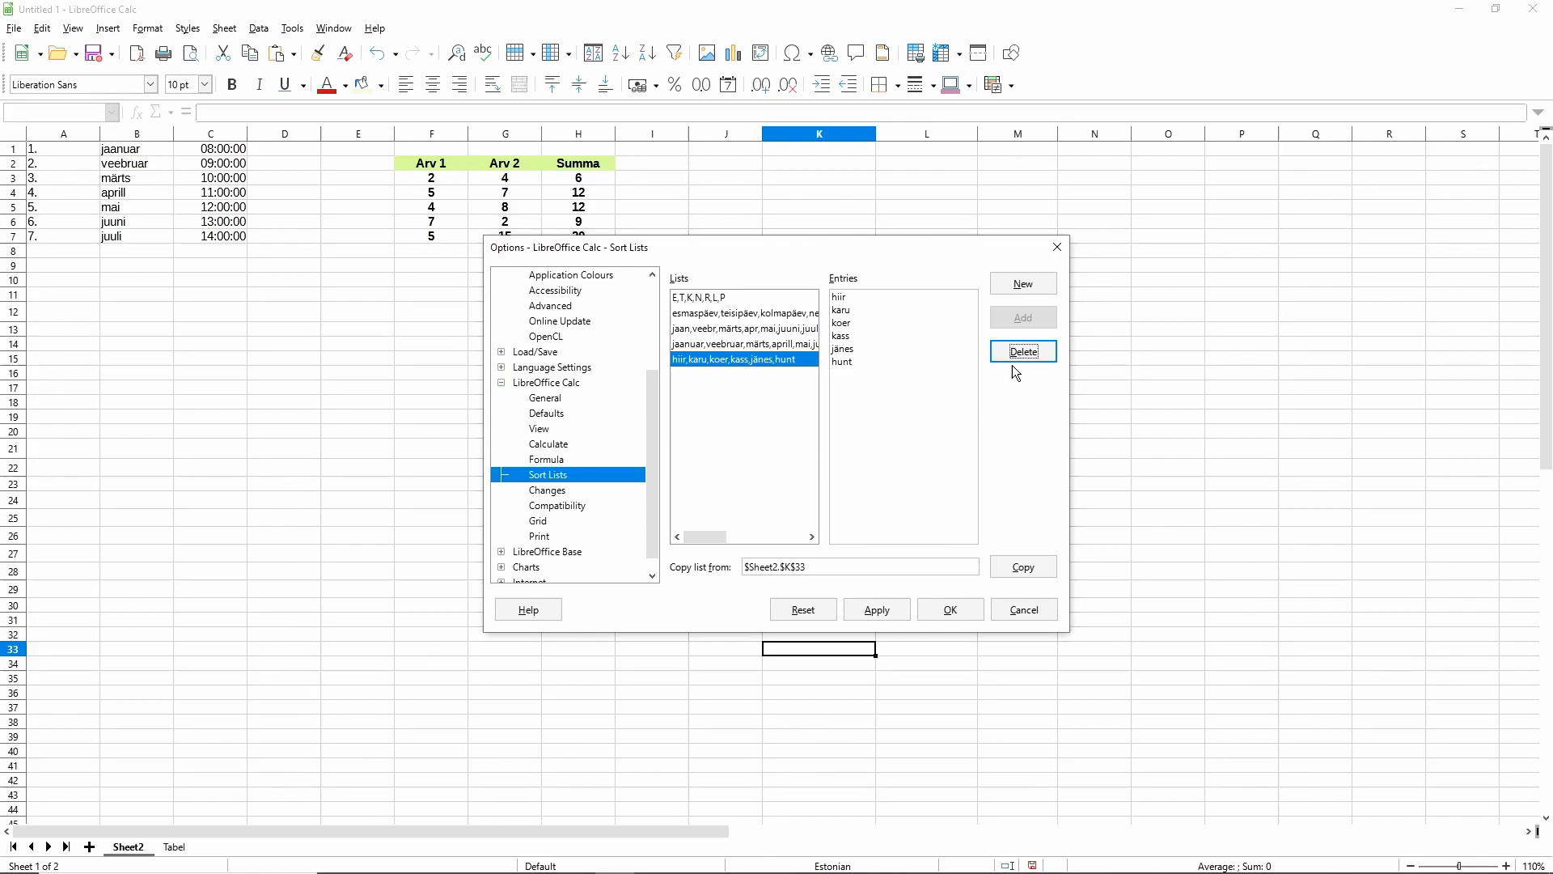
{"action": "left_click", "coordinate": [943, 609]}
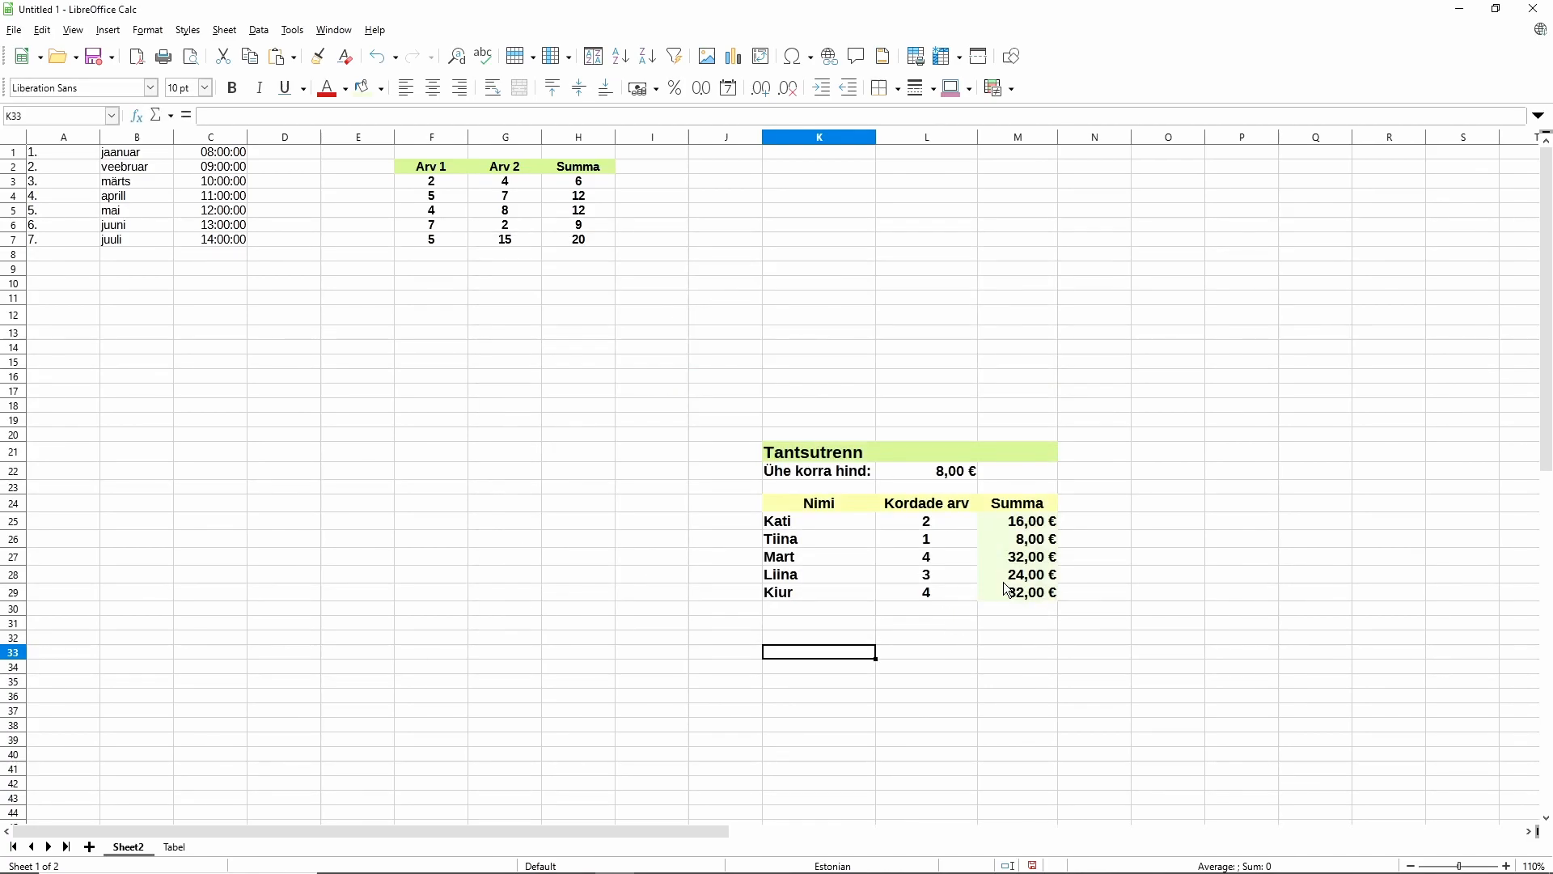
Enter hiir in O17 and autofill the animal series down to O23.
{"action": "left_click", "coordinate": [1165, 389]}
{"action": "type", "text": "hiir"}
{"action": "key", "text": "Return"}
{"action": "left_click", "coordinate": [1170, 393]}
{"action": "left_click_drag", "start_coordinate": [1204, 398], "coordinate": [1206, 493]}
{"action": "left_click", "coordinate": [1243, 456]}
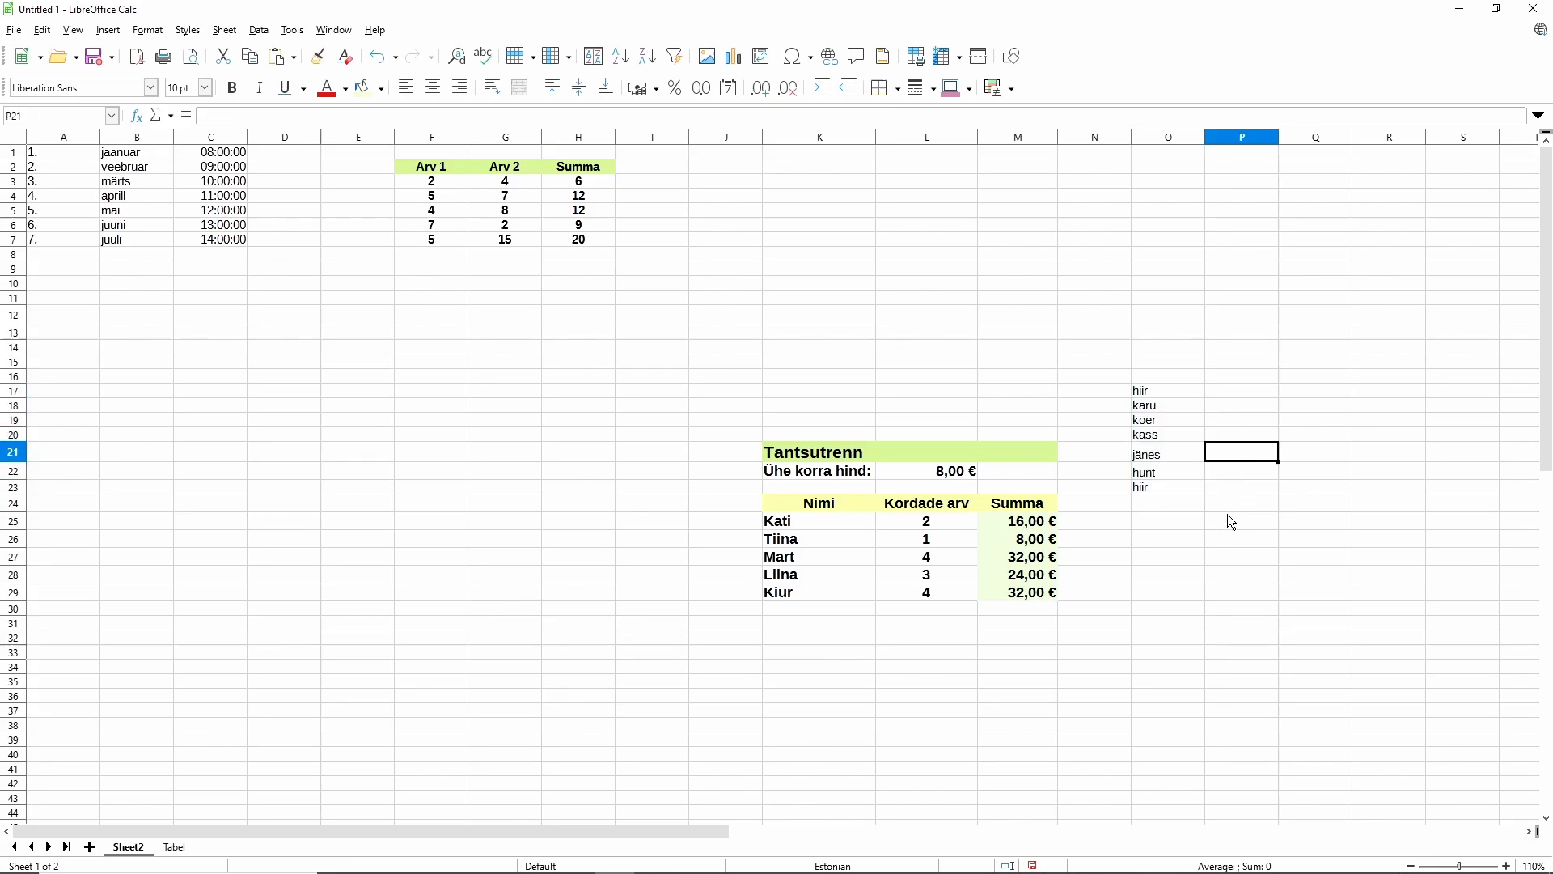
Delete the custom sort list hiir, karu, koer, kass, jänes, hunt from the Calc Sort Lists options and accept the change.
{"action": "left_click", "coordinate": [292, 30]}
{"action": "left_click", "coordinate": [328, 483]}
{"action": "left_click", "coordinate": [721, 359]}
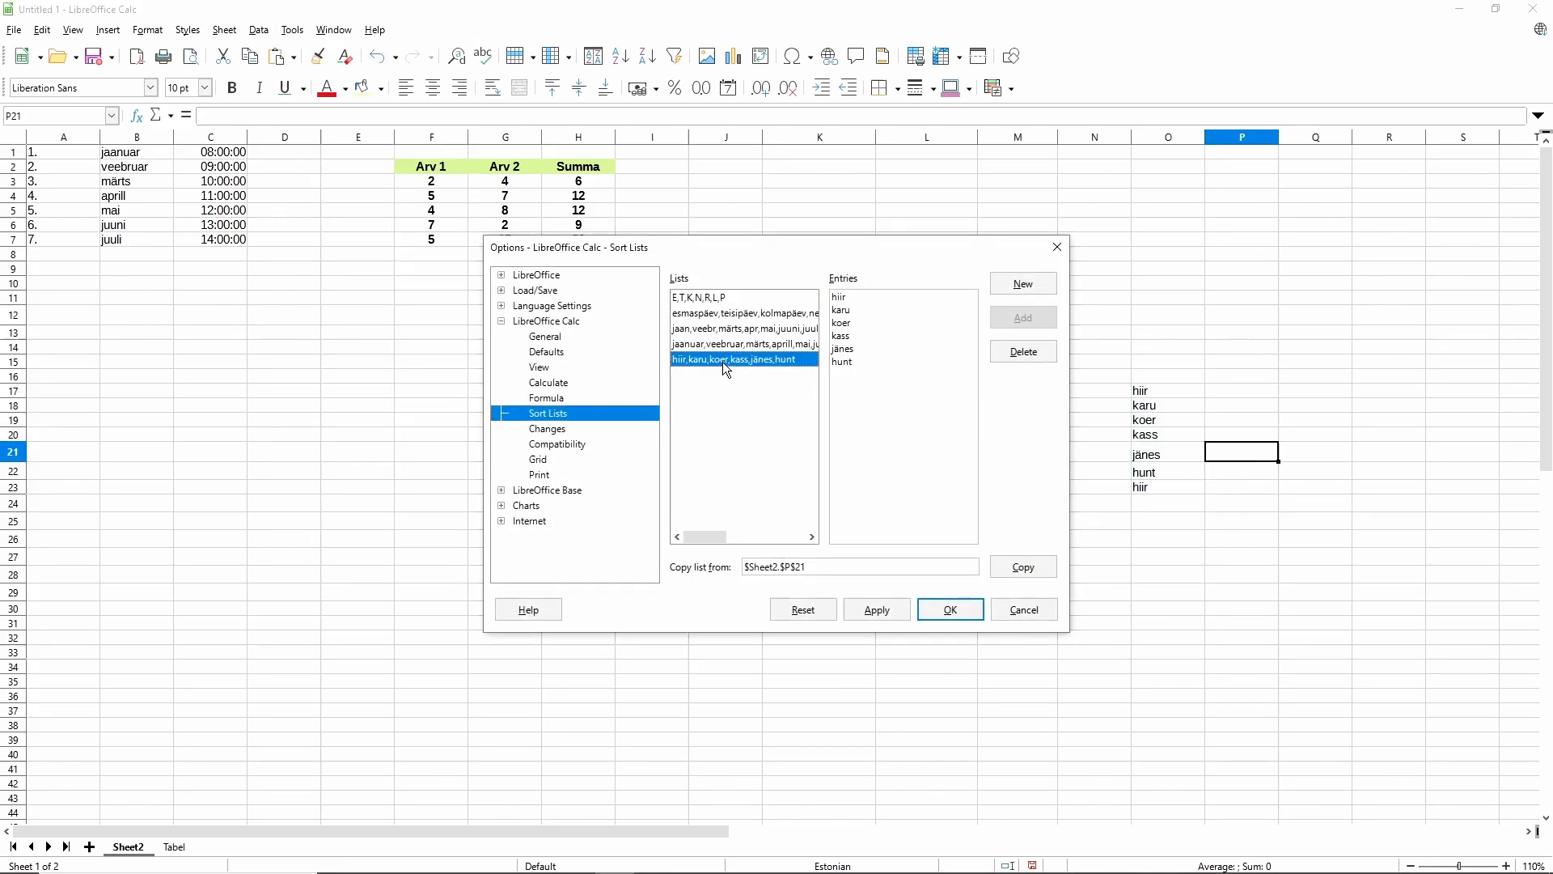
{"action": "left_click", "coordinate": [1034, 358]}
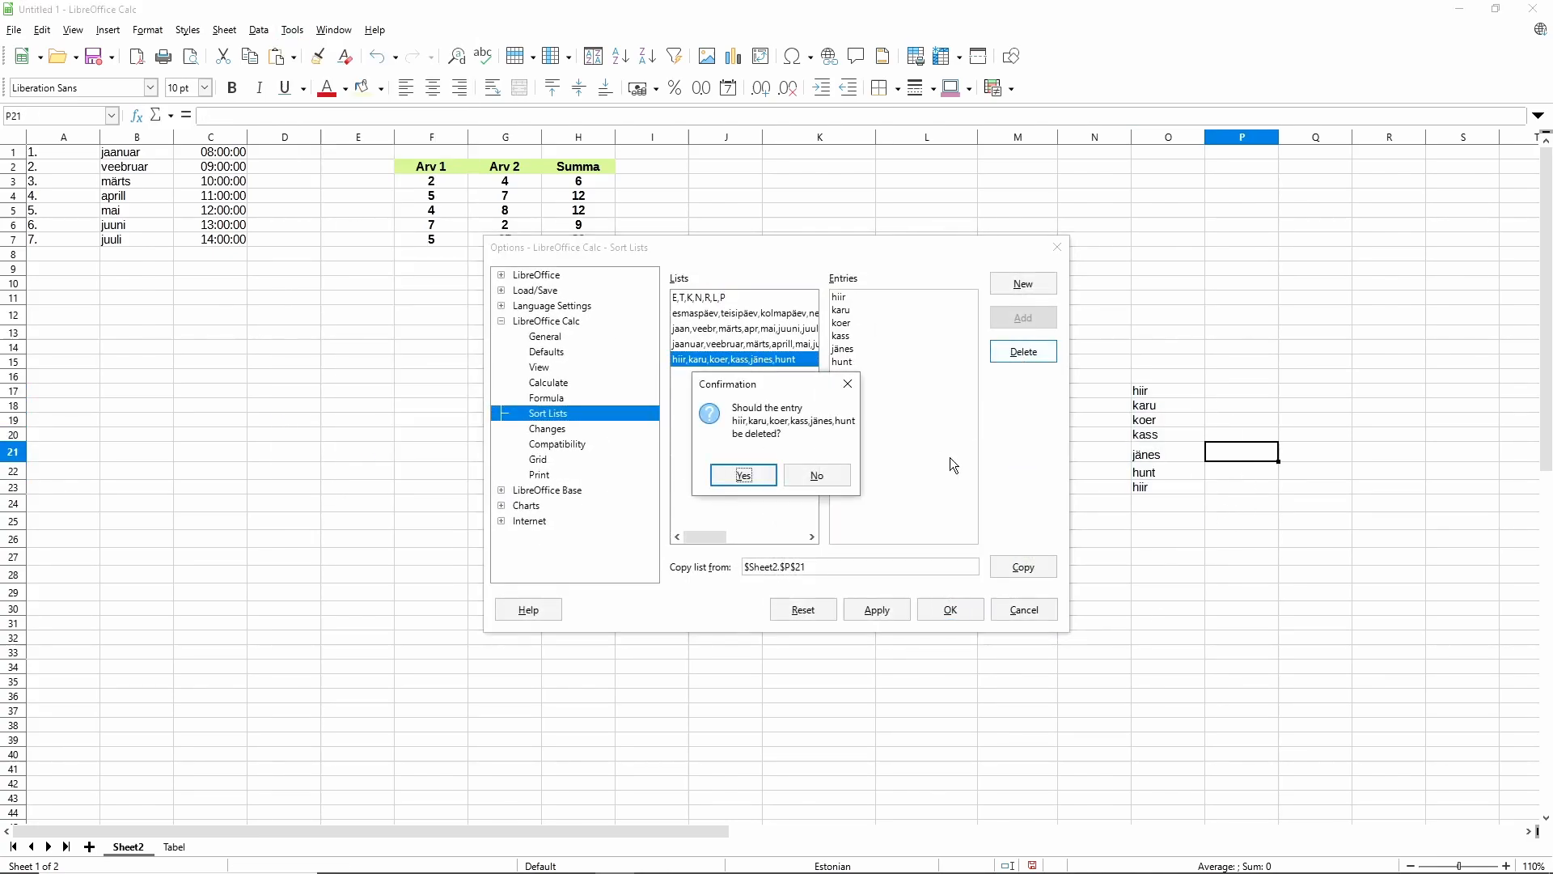
{"action": "left_click", "coordinate": [745, 476]}
{"action": "left_click", "coordinate": [931, 611]}
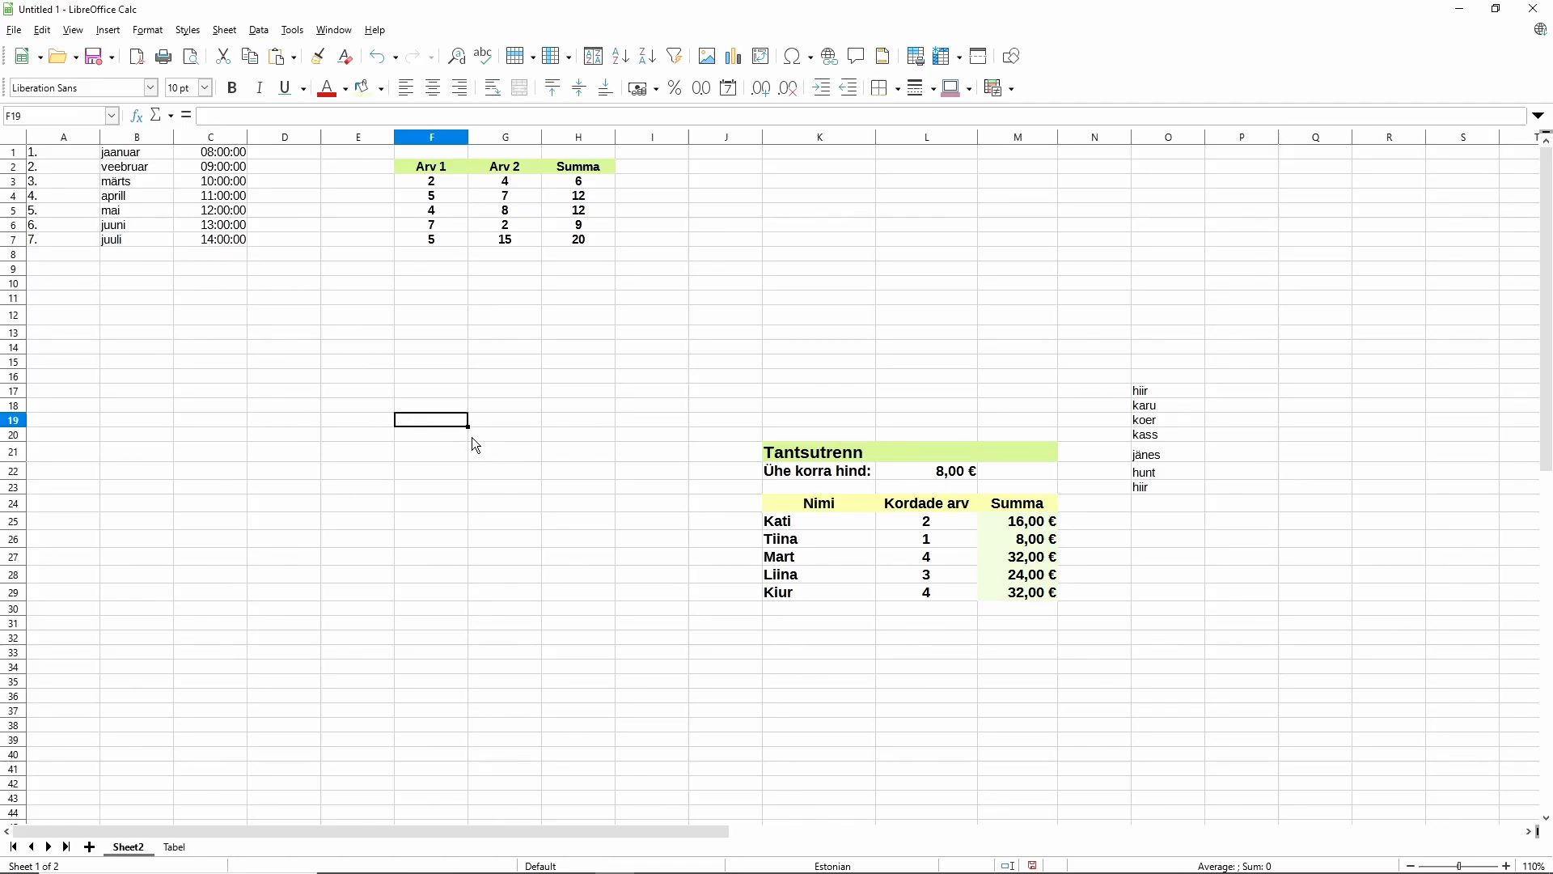
Enter esmaspäev in F19 and autofill the weekday names down to F25.
{"action": "type", "text": "esmaspäev"}
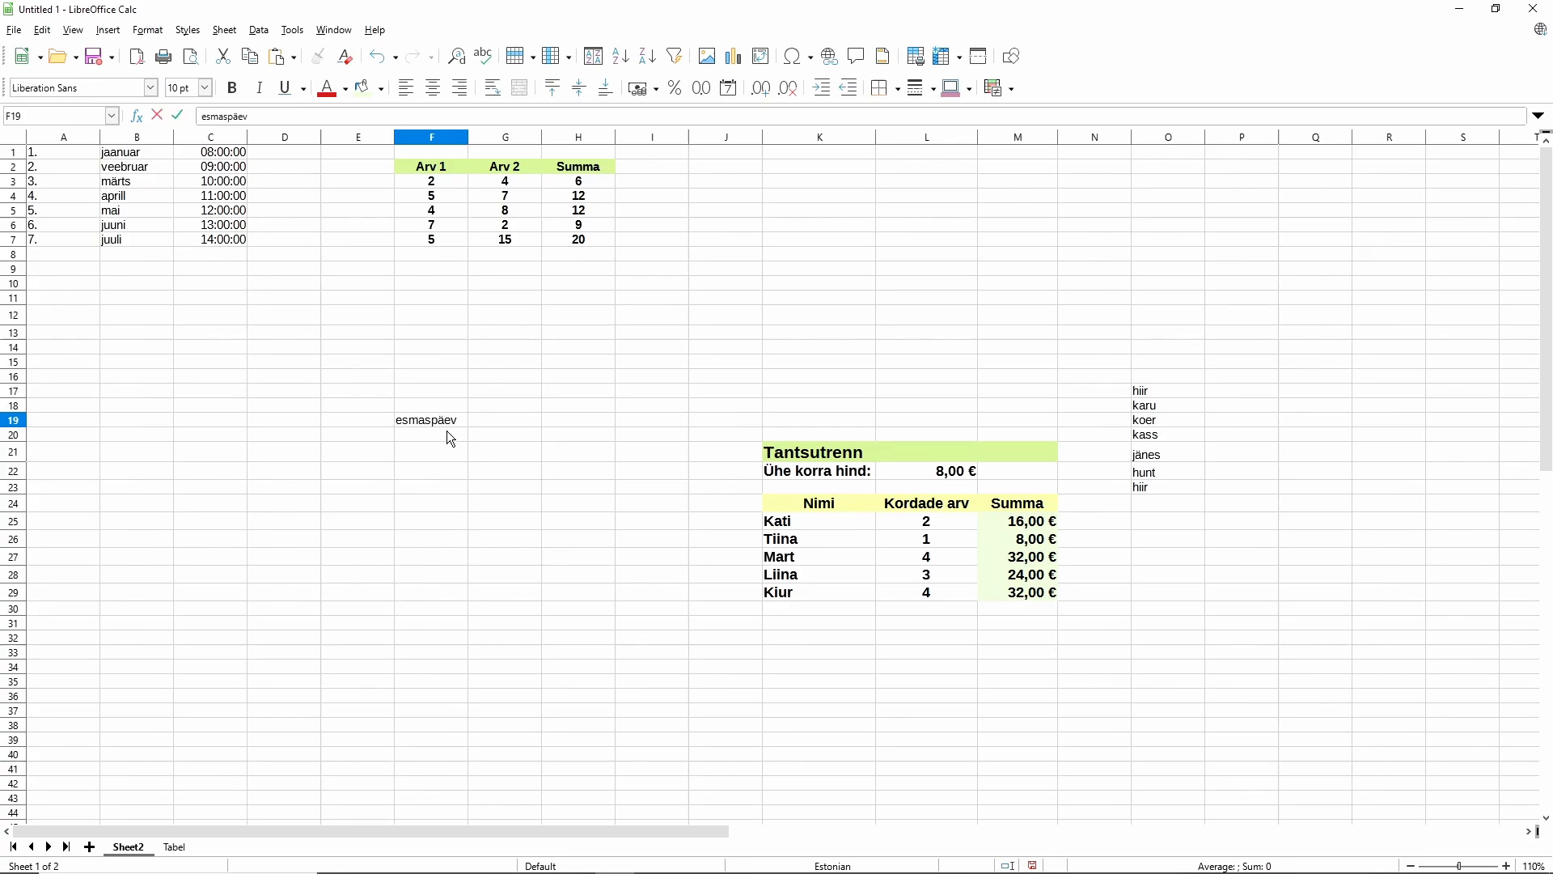
{"action": "key", "text": "Return"}
{"action": "left_click", "coordinate": [465, 425]}
{"action": "left_click_drag", "start_coordinate": [466, 423], "coordinate": [464, 530]}
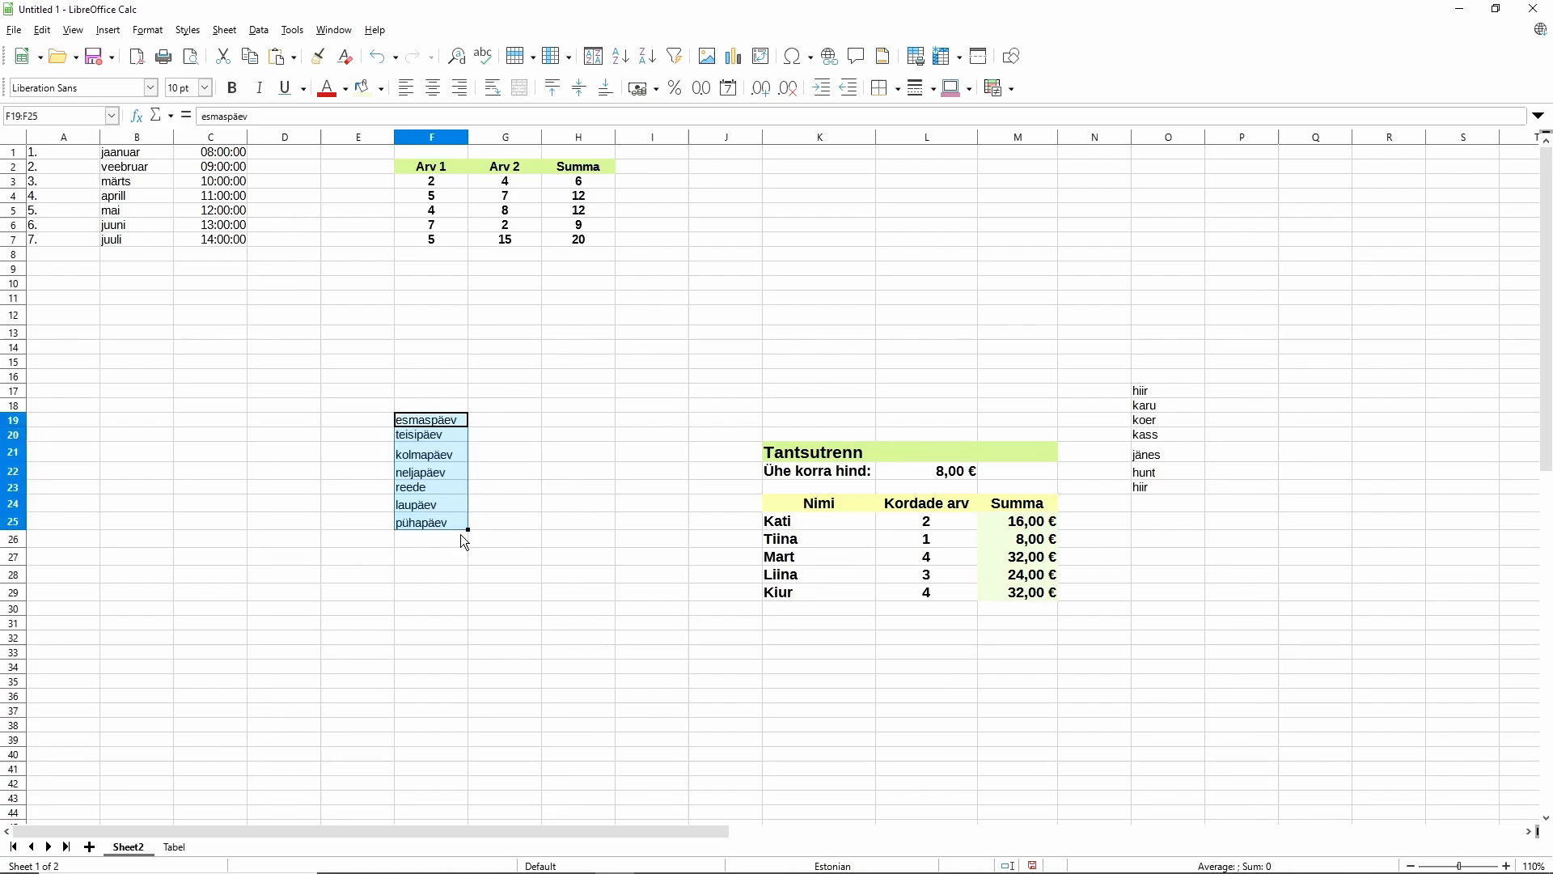
{"action": "left_click", "coordinate": [539, 563]}
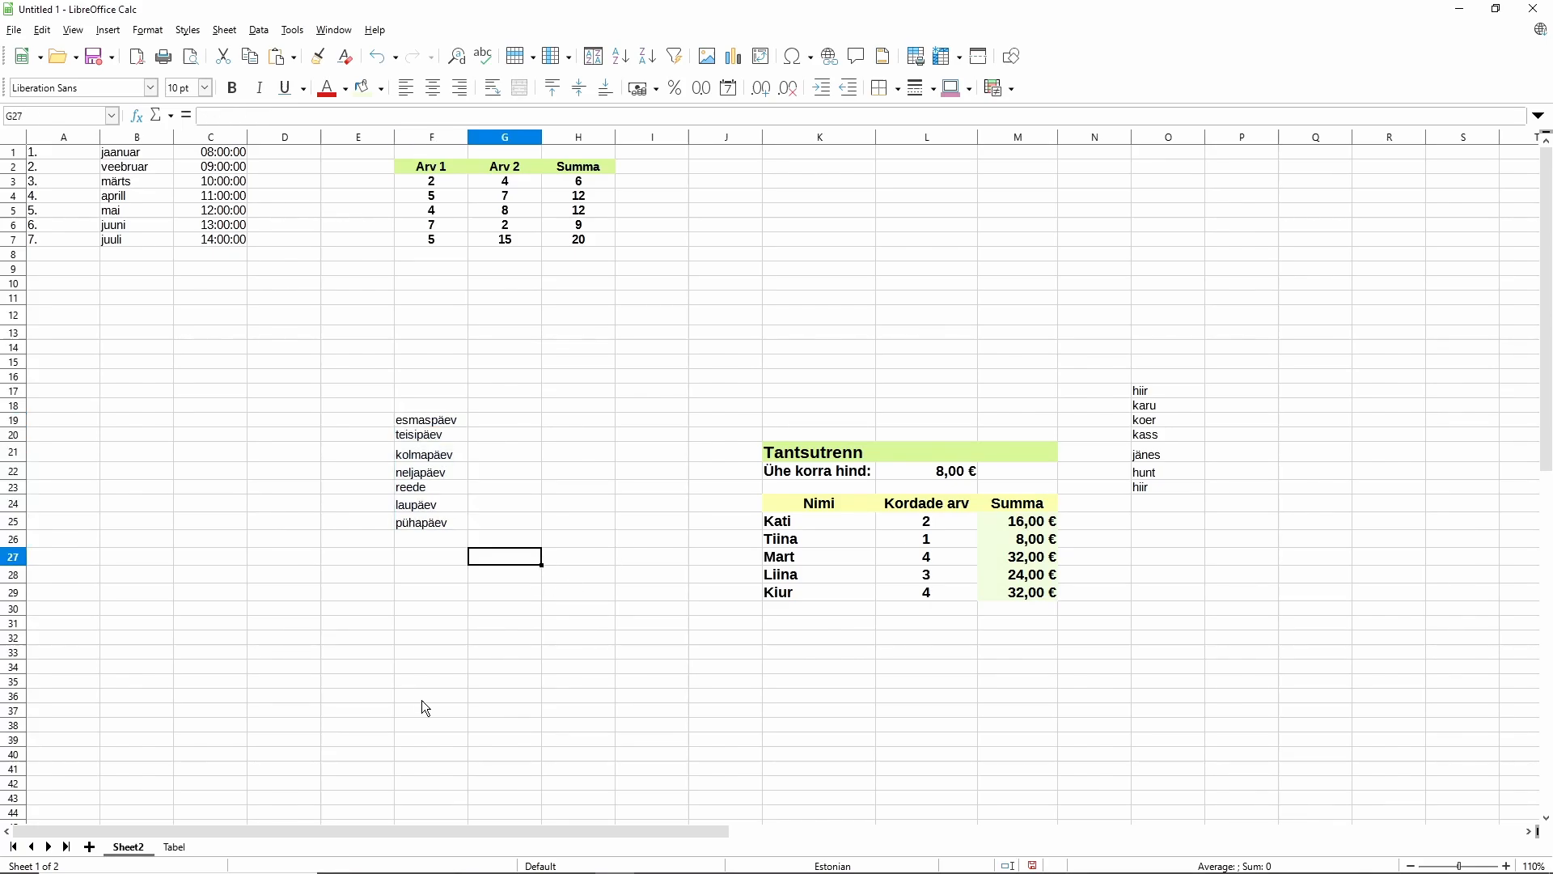
{"action": "left_click", "coordinate": [541, 623]}
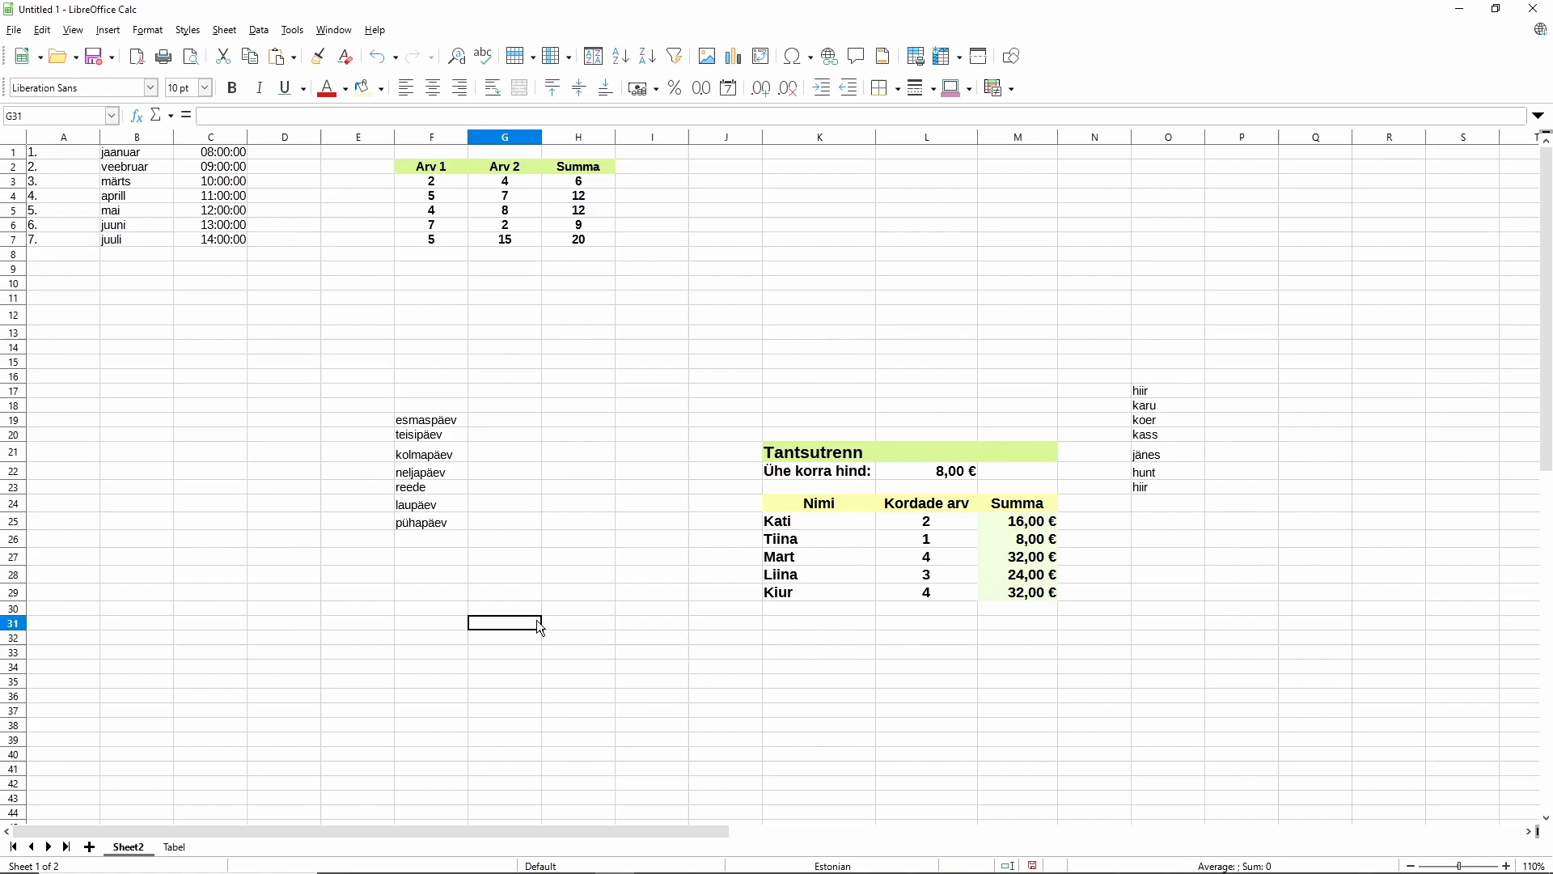